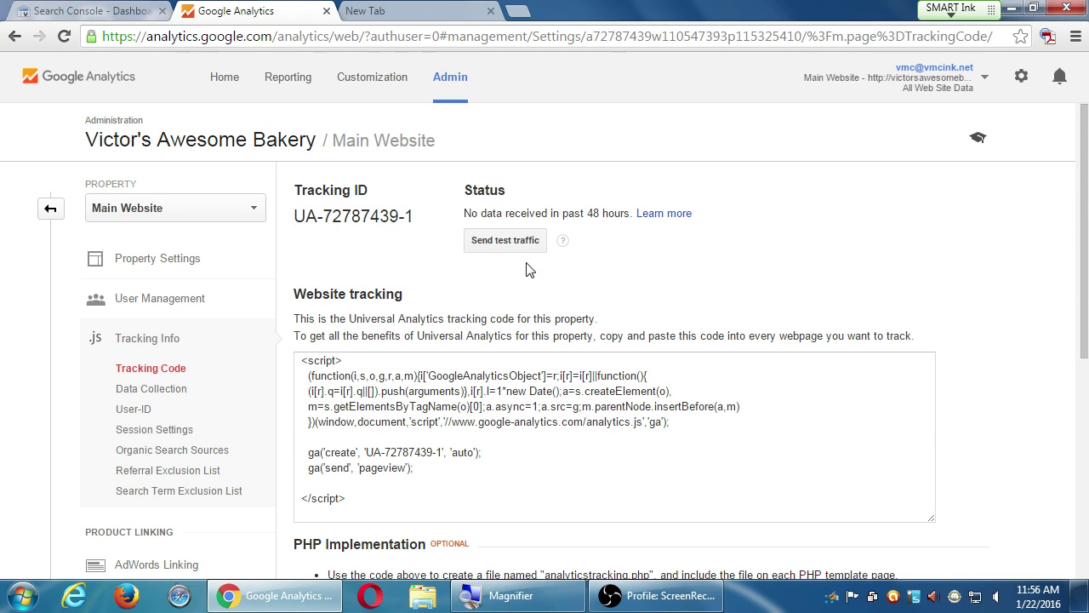
Go to the Home accounts list and briefly expand, then collapse, Aqui es Texcoco
{"action": "left_click", "coordinate": [226, 84]}
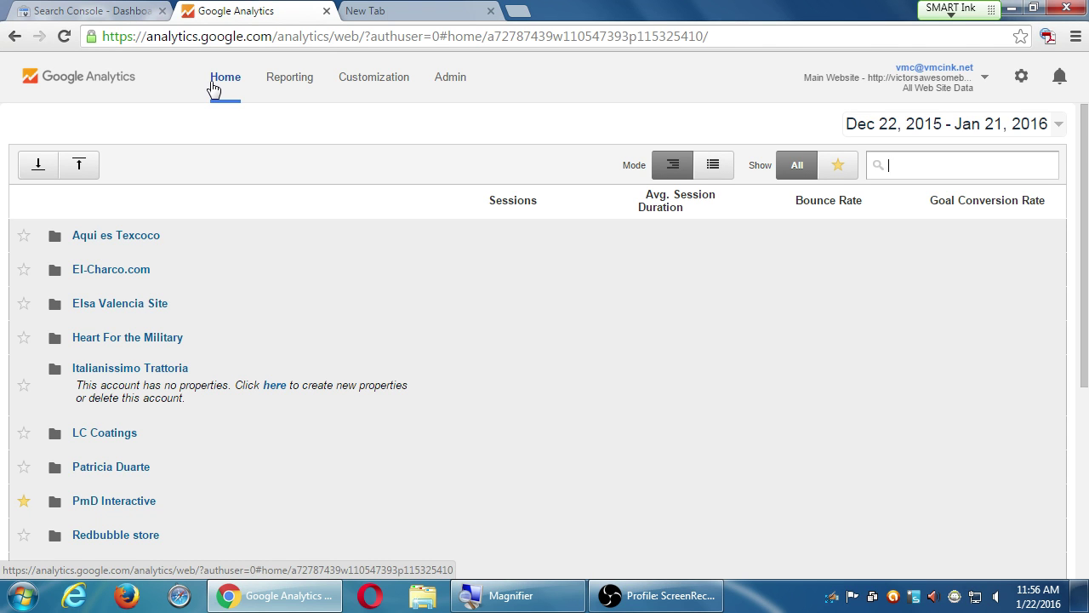
{"action": "left_click", "coordinate": [167, 246]}
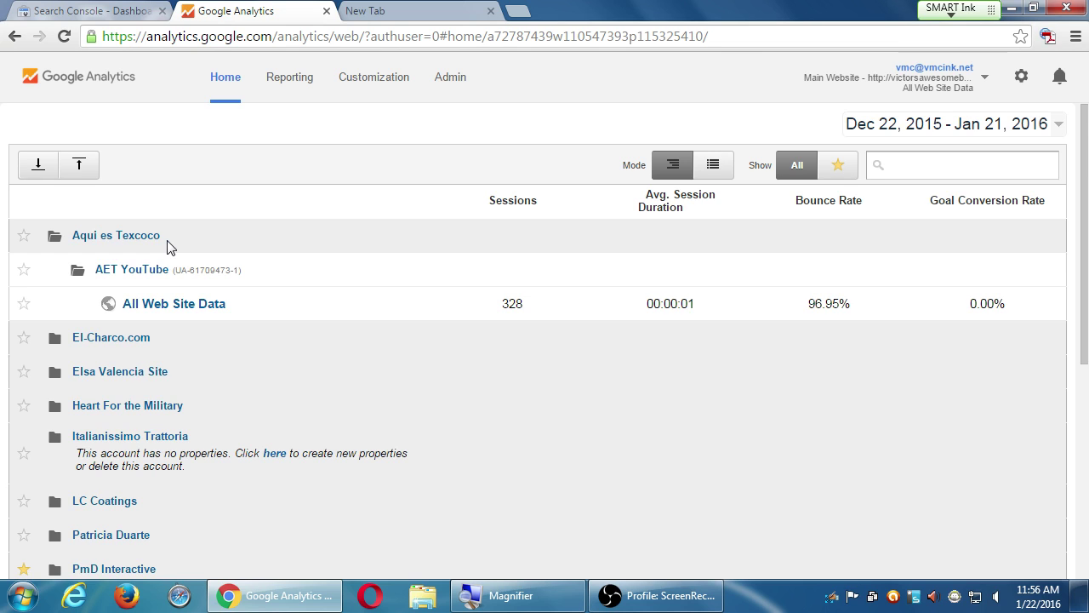
{"action": "left_click", "coordinate": [167, 246]}
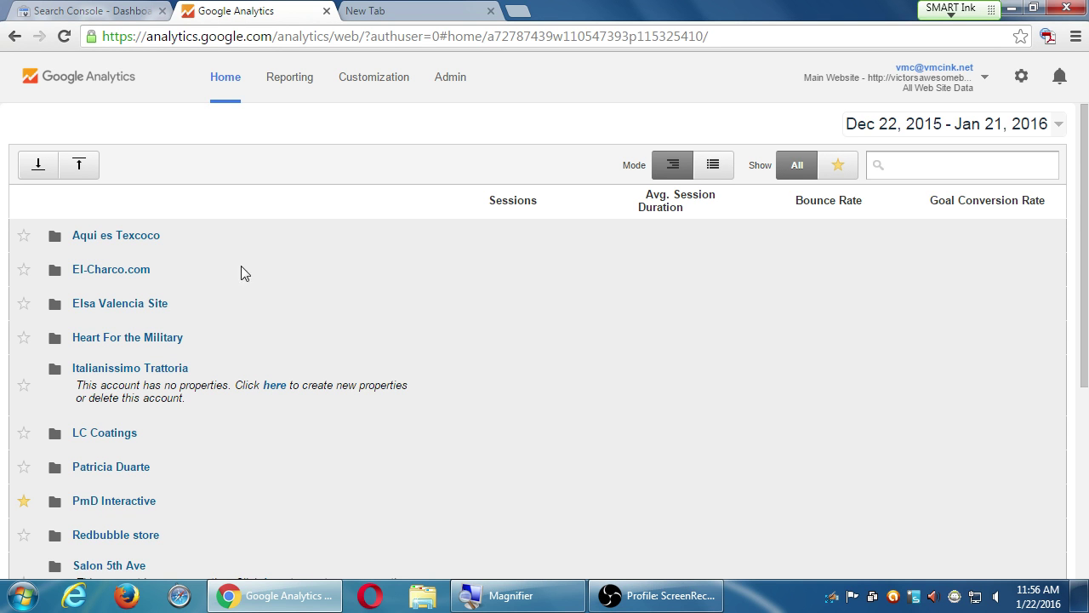
{"action": "scroll", "coordinate": [238, 284], "scroll_direction": "down", "scroll_amount": 4}
Review the vmcink.net and vmcampos.com properties, then collapse both accounts
{"action": "left_click", "coordinate": [179, 492]}
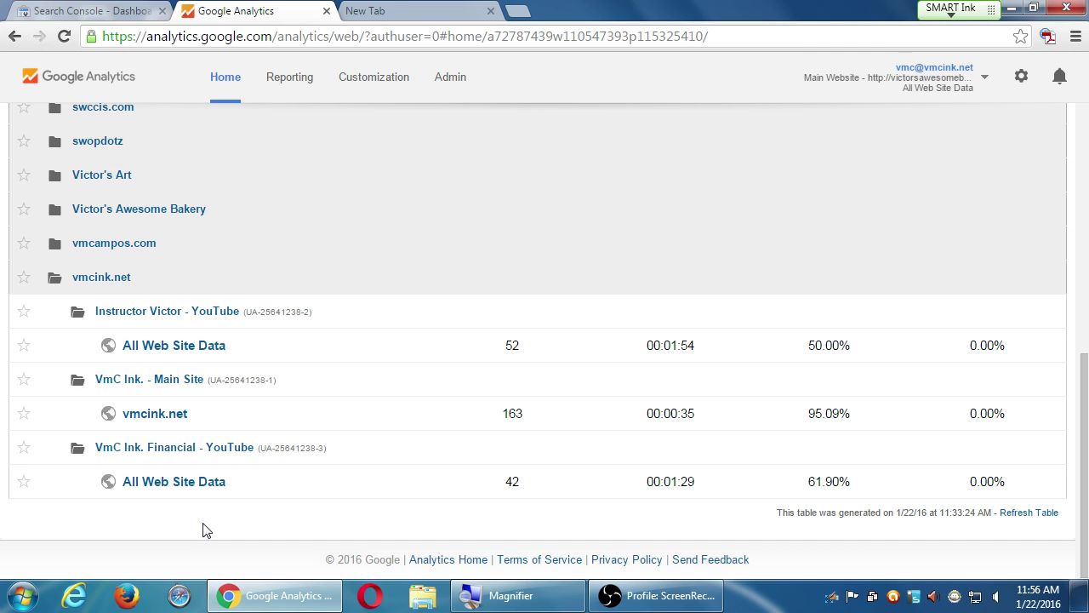
{"action": "left_click", "coordinate": [157, 244]}
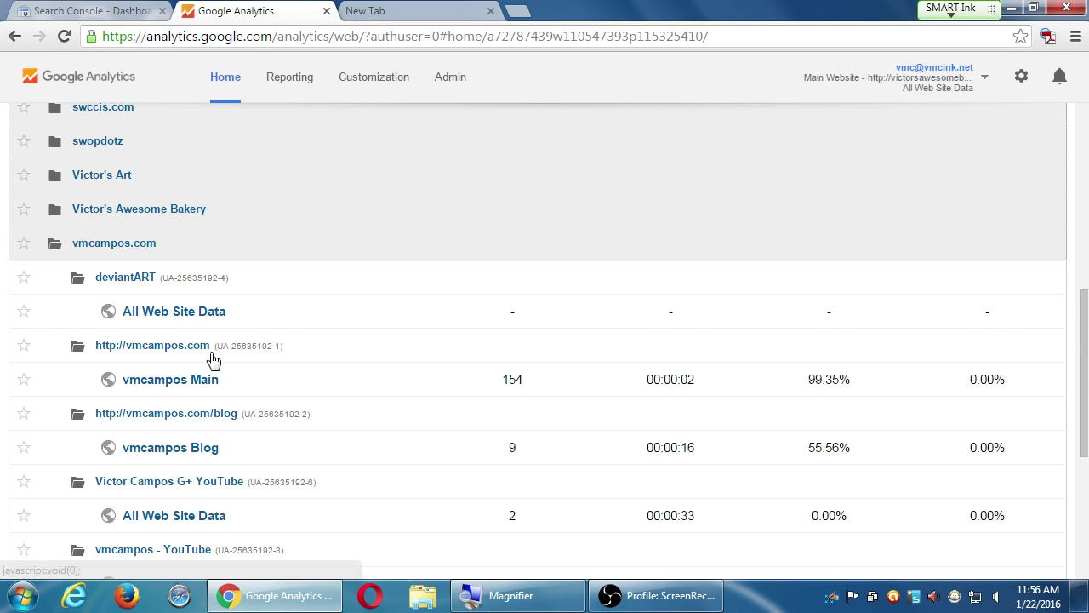
{"action": "scroll", "coordinate": [233, 382], "scroll_direction": "down", "scroll_amount": 1}
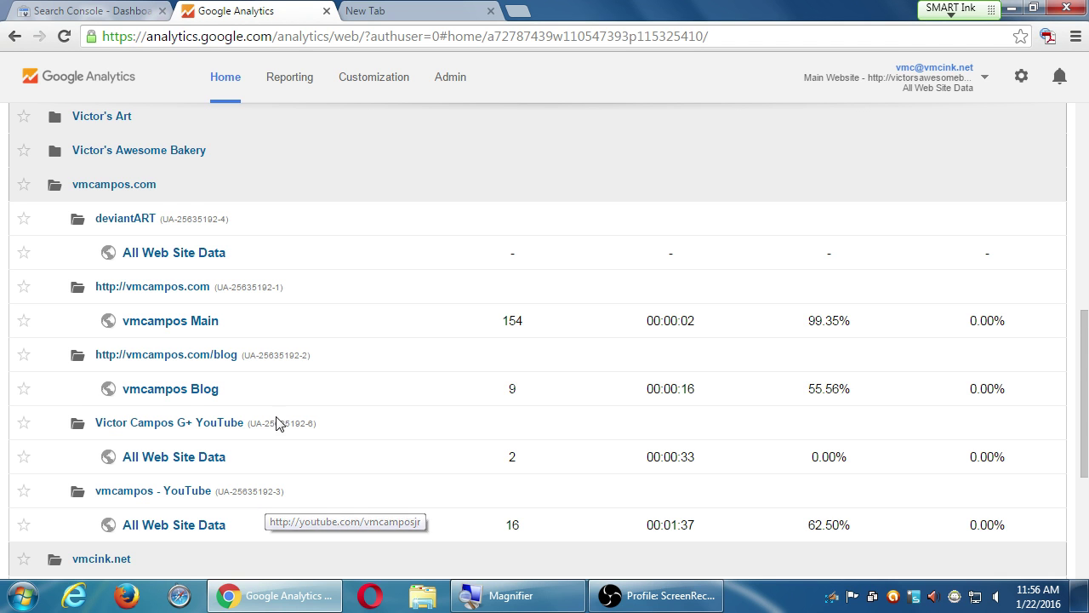
{"action": "left_click", "coordinate": [174, 189]}
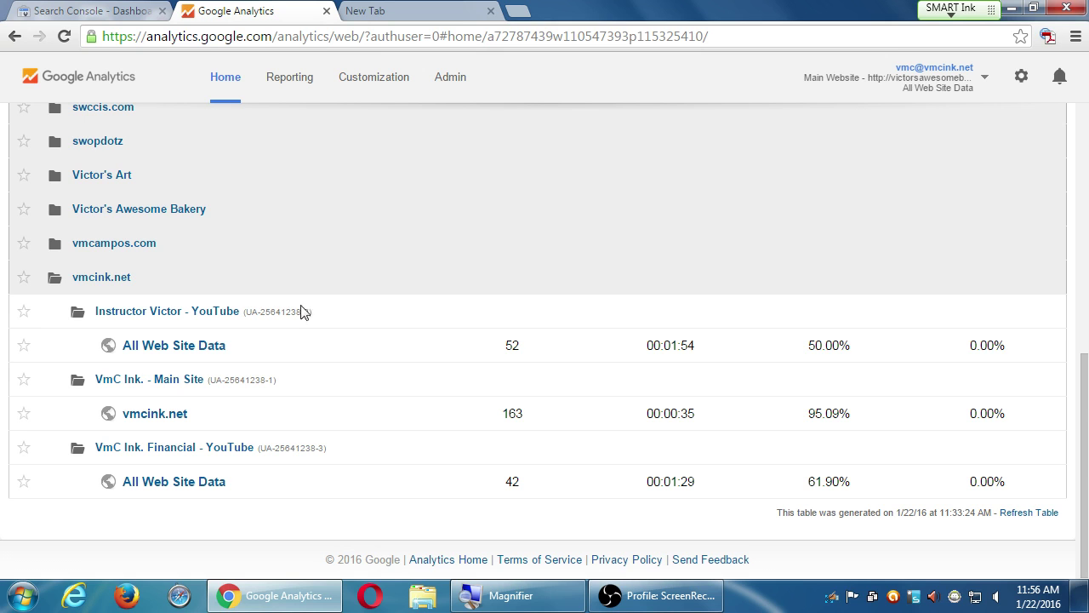
{"action": "left_click", "coordinate": [163, 279]}
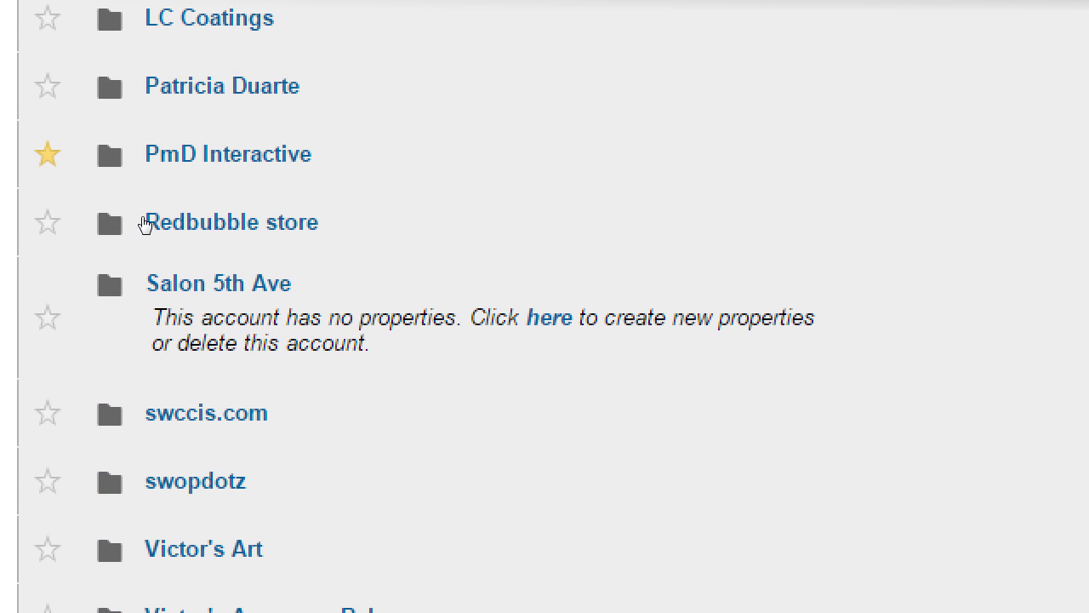
{"action": "left_click", "coordinate": [146, 223]}
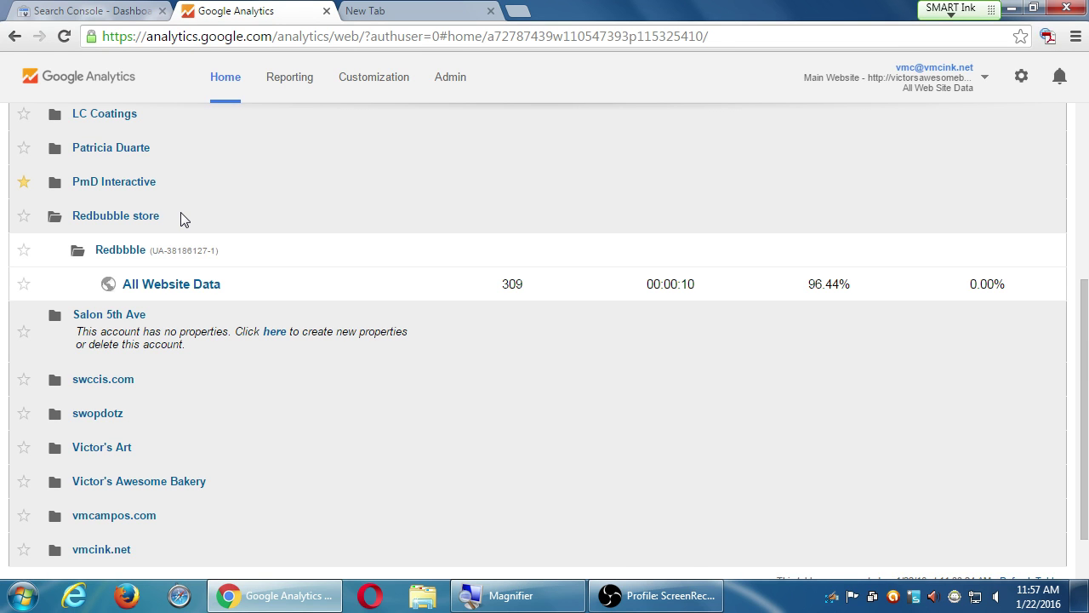
{"action": "left_click", "coordinate": [182, 218]}
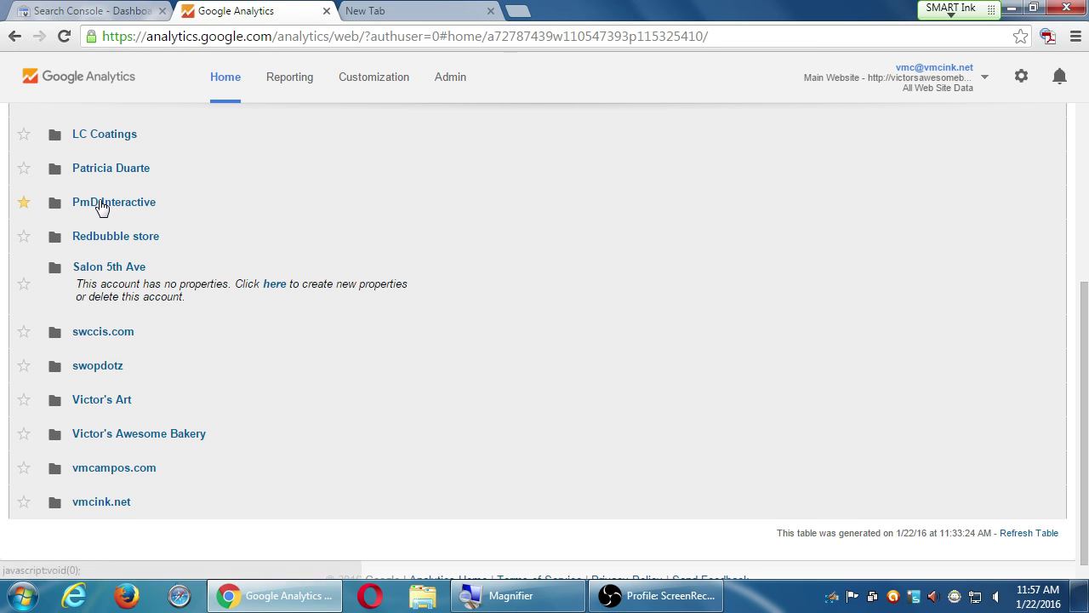
Expand PmD Interactive to review its properties, clearing an accidental text selection
{"action": "left_click", "coordinate": [102, 205]}
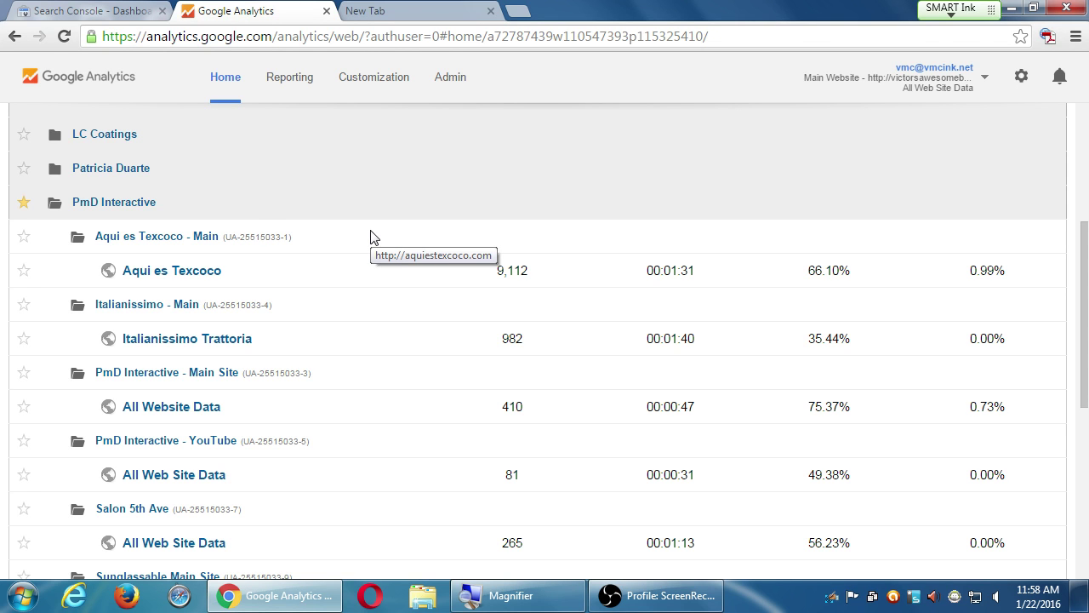
{"action": "scroll", "coordinate": [383, 244], "scroll_direction": "up", "scroll_amount": 1}
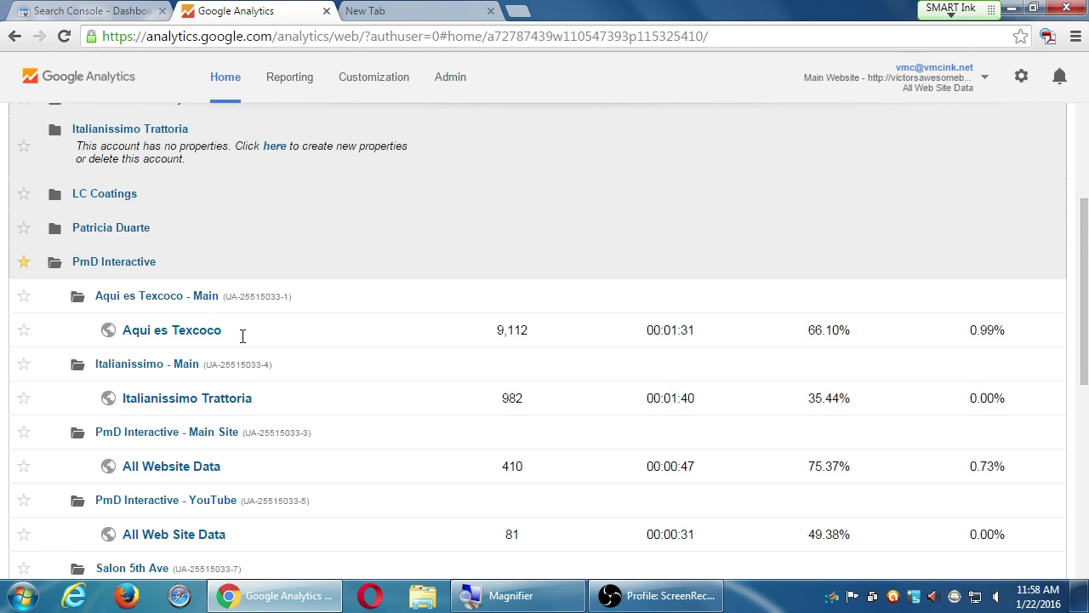
{"action": "left_click_drag", "start_coordinate": [242, 338], "coordinate": [191, 132]}
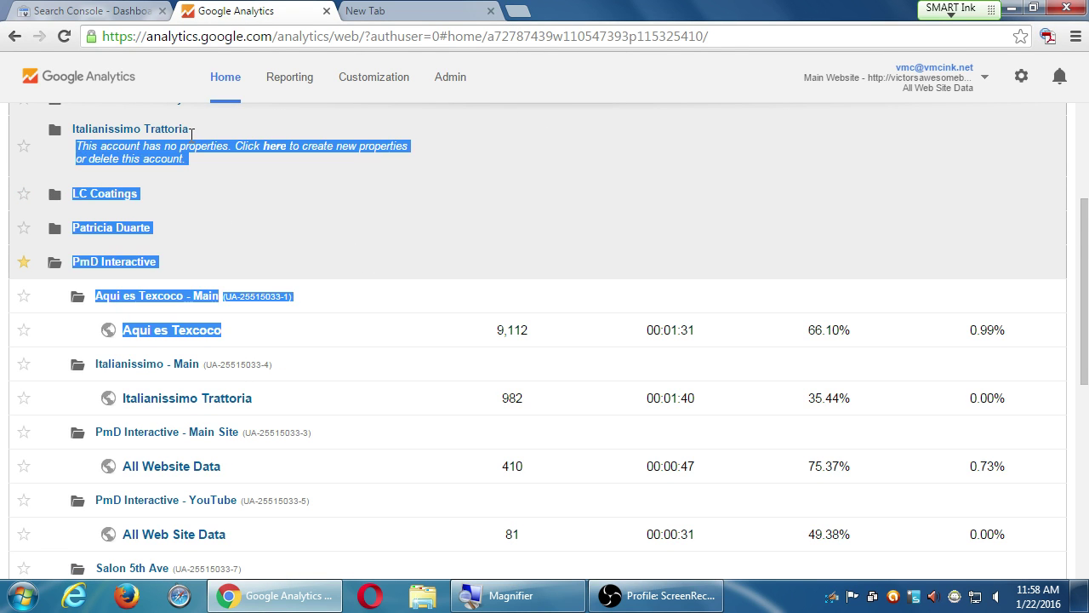
{"action": "left_click", "coordinate": [341, 340]}
{"action": "scroll", "coordinate": [352, 334], "scroll_direction": "down", "scroll_amount": 5}
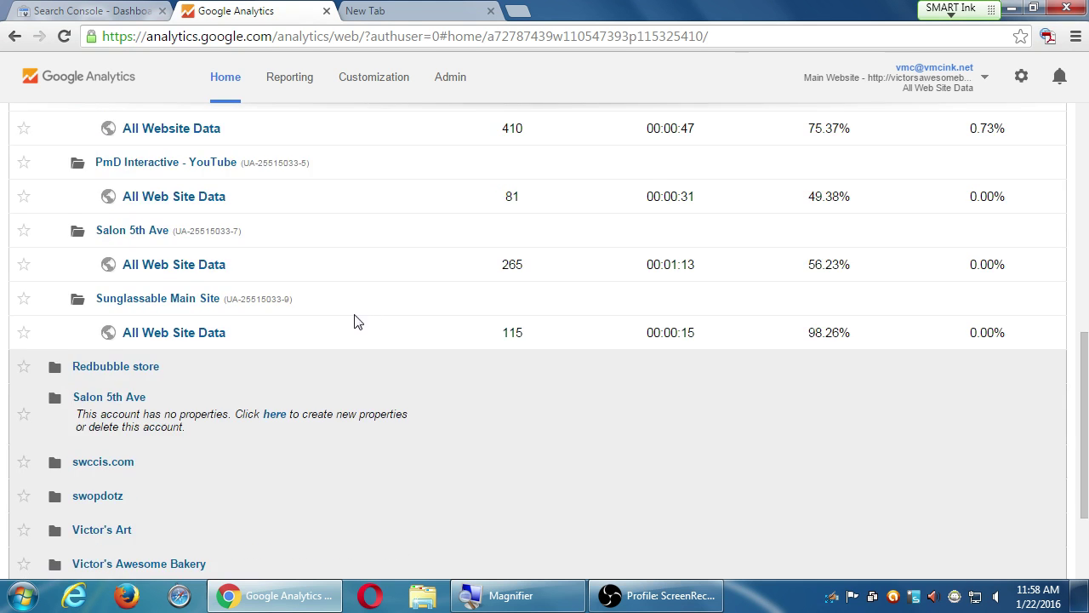
{"action": "scroll", "coordinate": [352, 321], "scroll_direction": "up", "scroll_amount": 8}
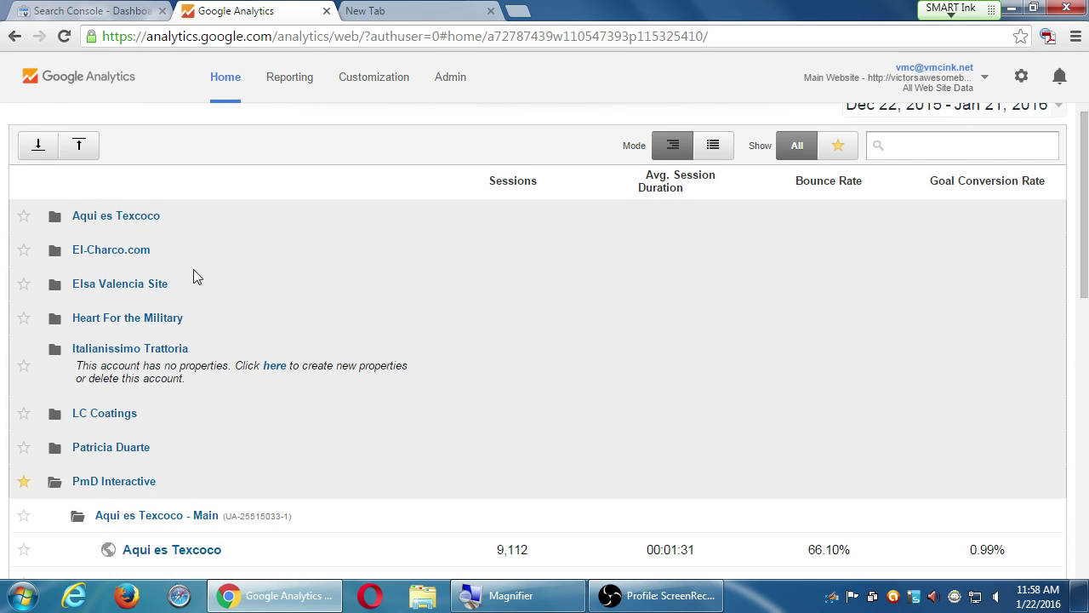
Peek at Aqui es Texcoco's property, then collapse the PmD Interactive account
{"action": "left_click", "coordinate": [173, 216]}
{"action": "left_click", "coordinate": [174, 215]}
{"action": "scroll", "coordinate": [204, 552], "scroll_direction": "down", "scroll_amount": 3}
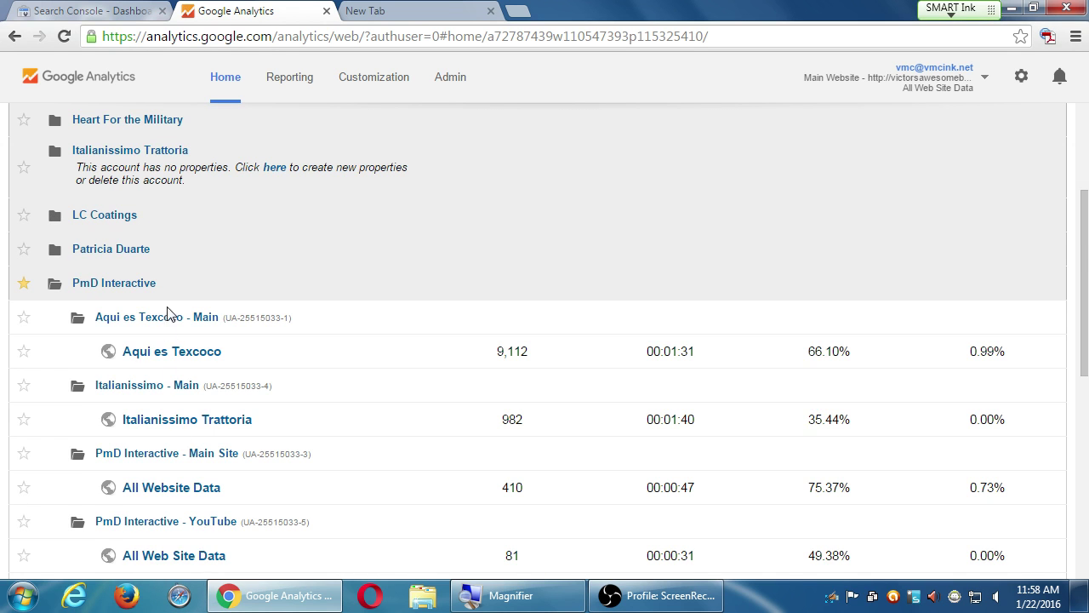
{"action": "left_click", "coordinate": [166, 282]}
{"action": "scroll", "coordinate": [236, 399], "scroll_direction": "down", "scroll_amount": 2}
{"action": "scroll", "coordinate": [255, 437], "scroll_direction": "up", "scroll_amount": 3}
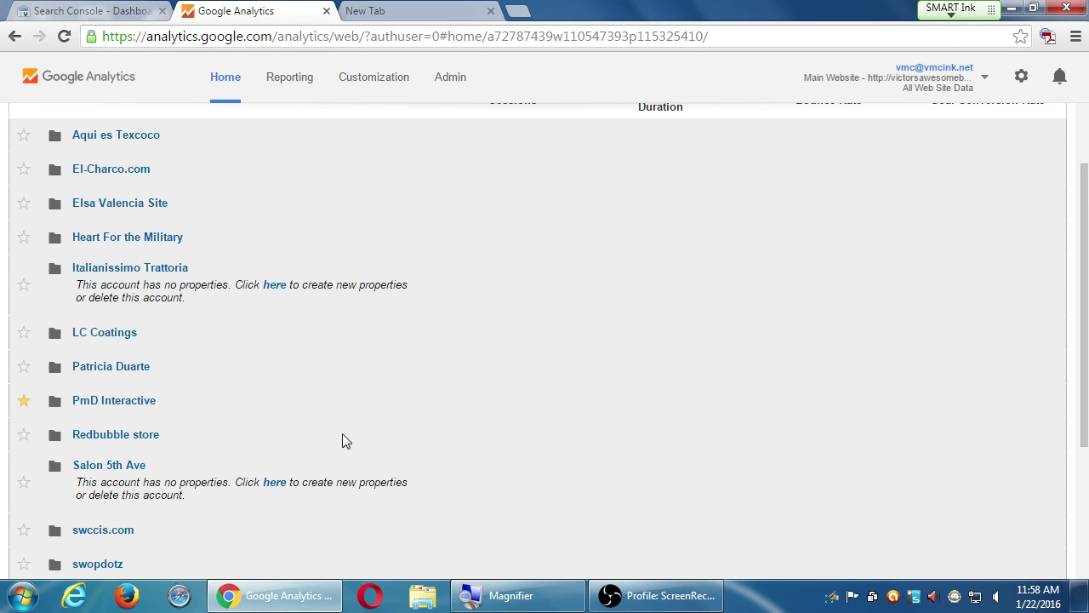
{"action": "scroll", "coordinate": [375, 426], "scroll_direction": "up", "scroll_amount": 2}
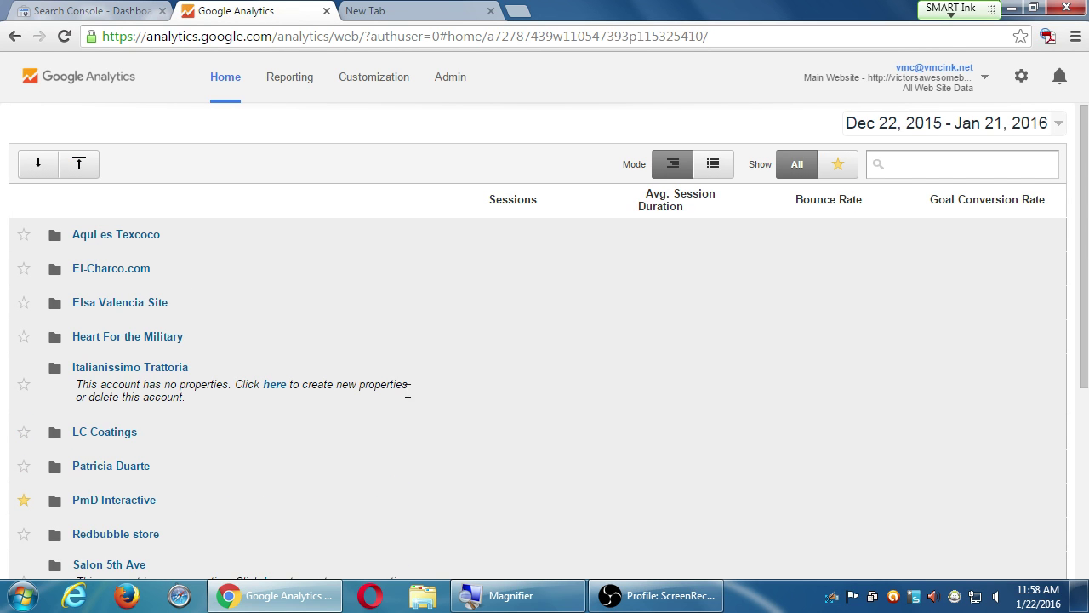
{"action": "scroll", "coordinate": [410, 375], "scroll_direction": "down", "scroll_amount": 2}
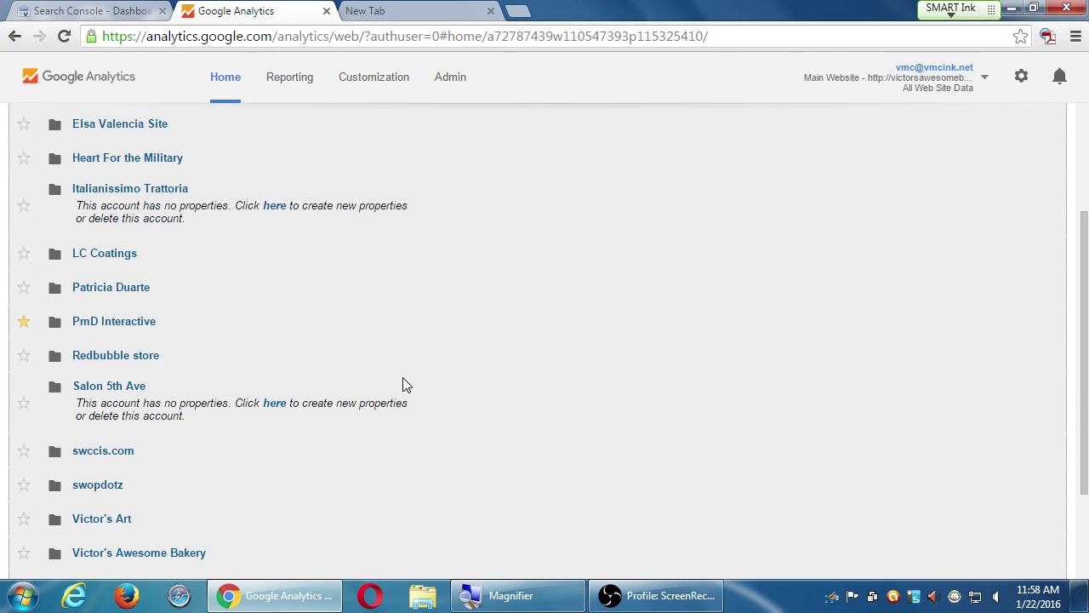
Check Redbubble store's property, then reopen PmD Interactive to see Salon 5th Ave and Sunglassable, and collapse it
{"action": "left_click", "coordinate": [132, 366]}
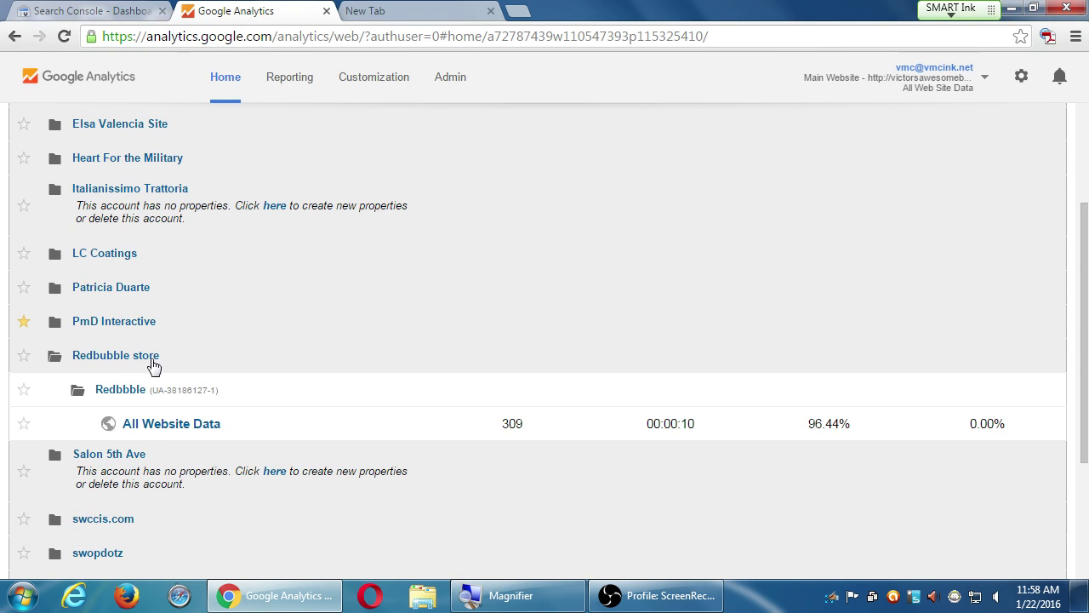
{"action": "left_click", "coordinate": [157, 364]}
{"action": "left_click", "coordinate": [152, 326]}
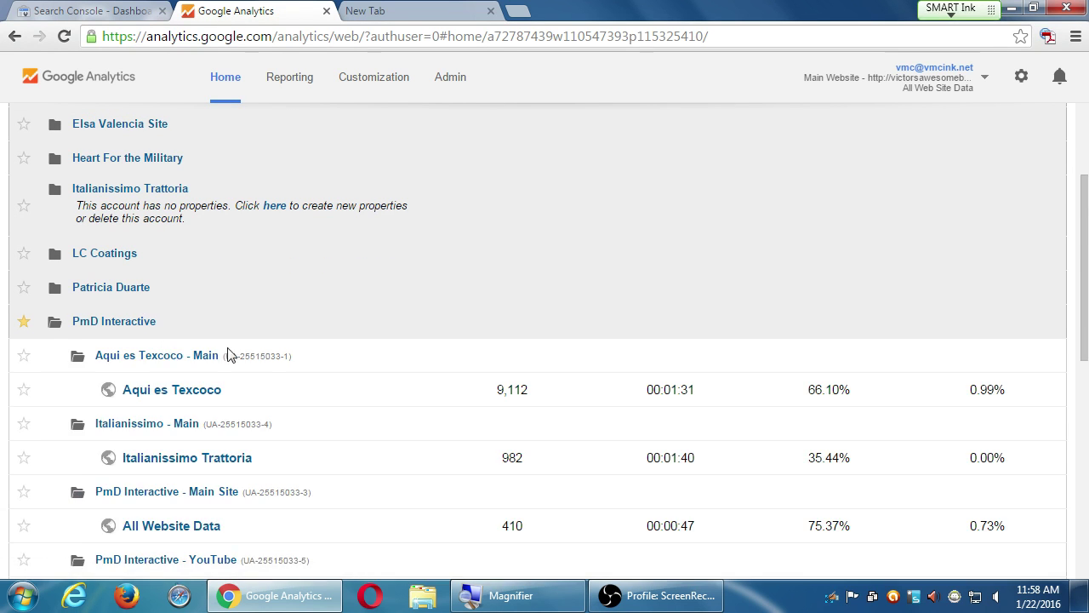
{"action": "scroll", "coordinate": [293, 395], "scroll_direction": "down", "scroll_amount": 2}
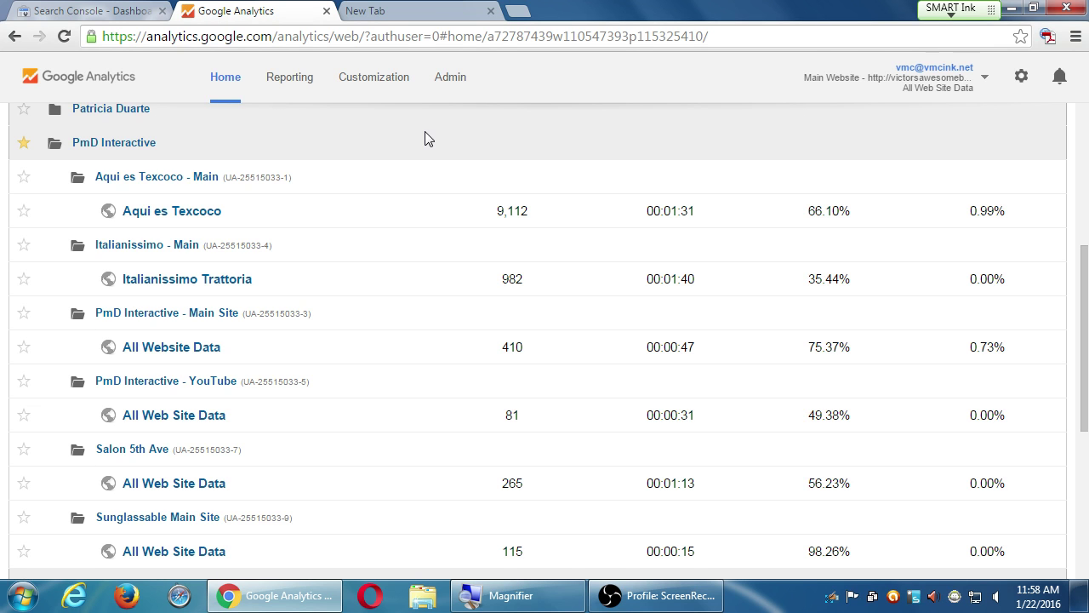
{"action": "left_click", "coordinate": [296, 152]}
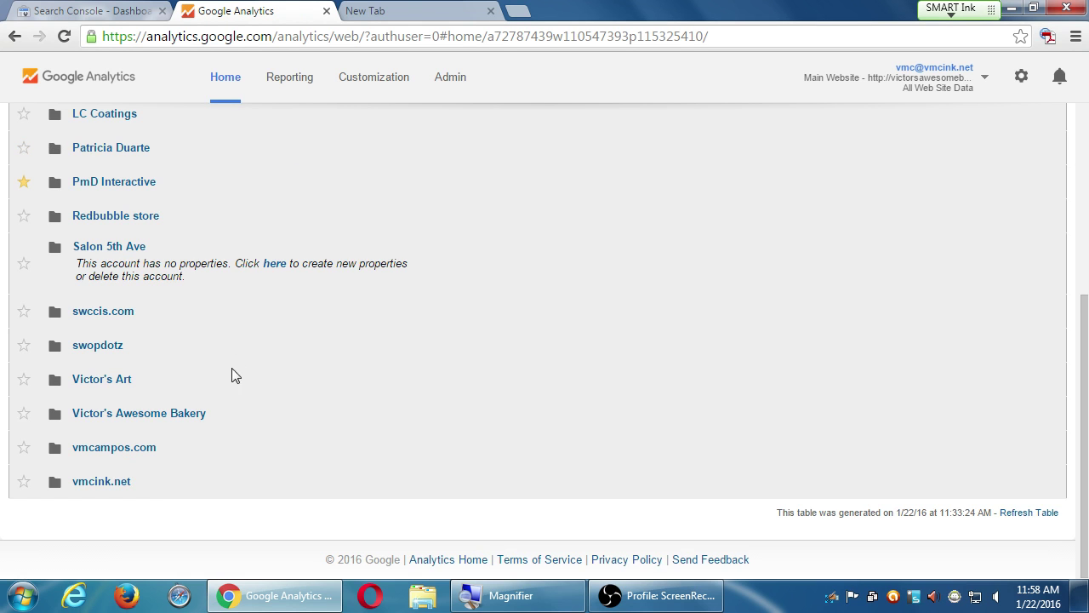
Expand vmcampos.com to review its properties and views, including vmcampos Main with 154 sessions
{"action": "left_click", "coordinate": [189, 441]}
{"action": "scroll", "coordinate": [204, 443], "scroll_direction": "down", "scroll_amount": 4}
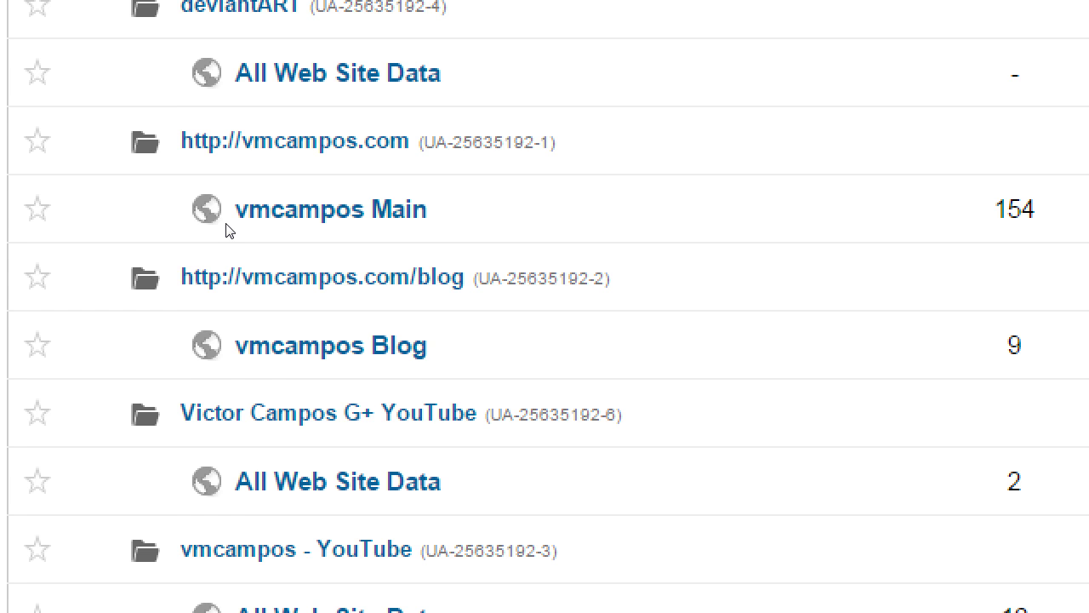
{"action": "scroll", "coordinate": [340, 195], "scroll_direction": "up", "scroll_amount": 8}
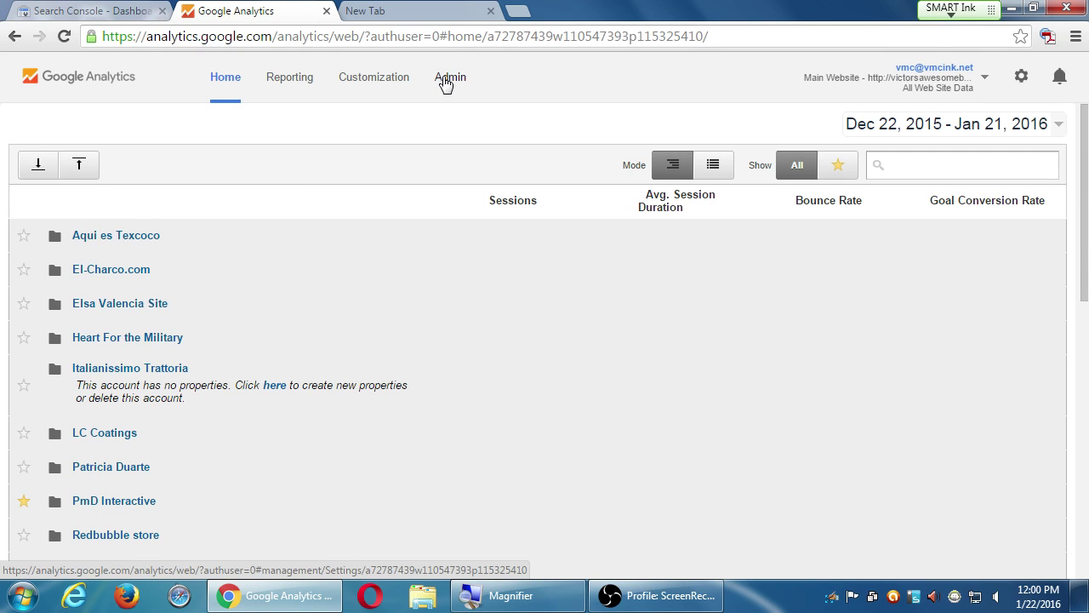
Open the Admin settings for the All Web Site Data view
{"action": "left_click", "coordinate": [446, 83]}
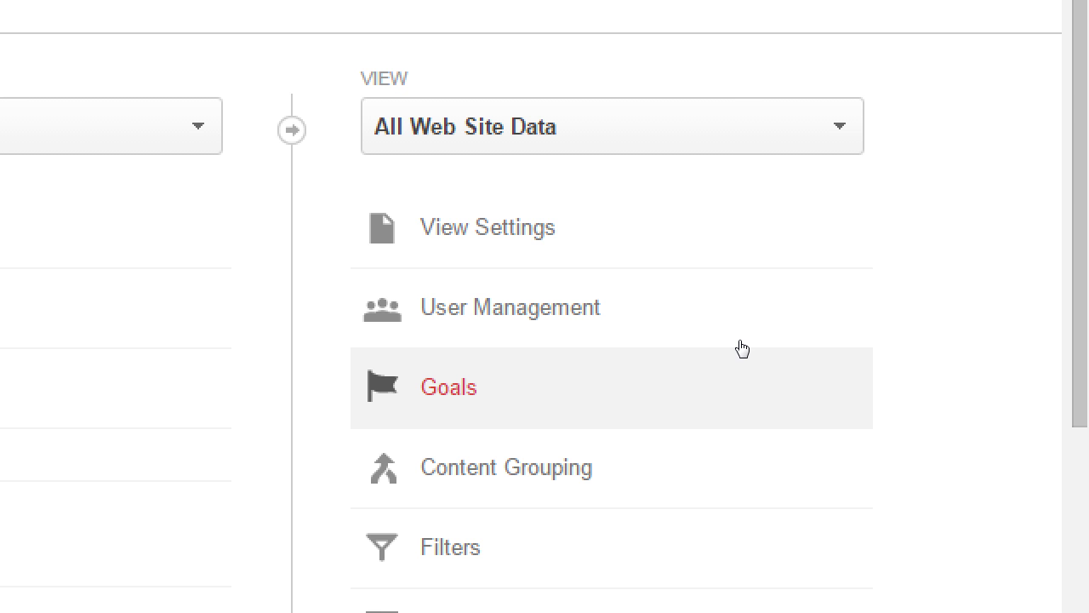
{"action": "left_click", "coordinate": [754, 349]}
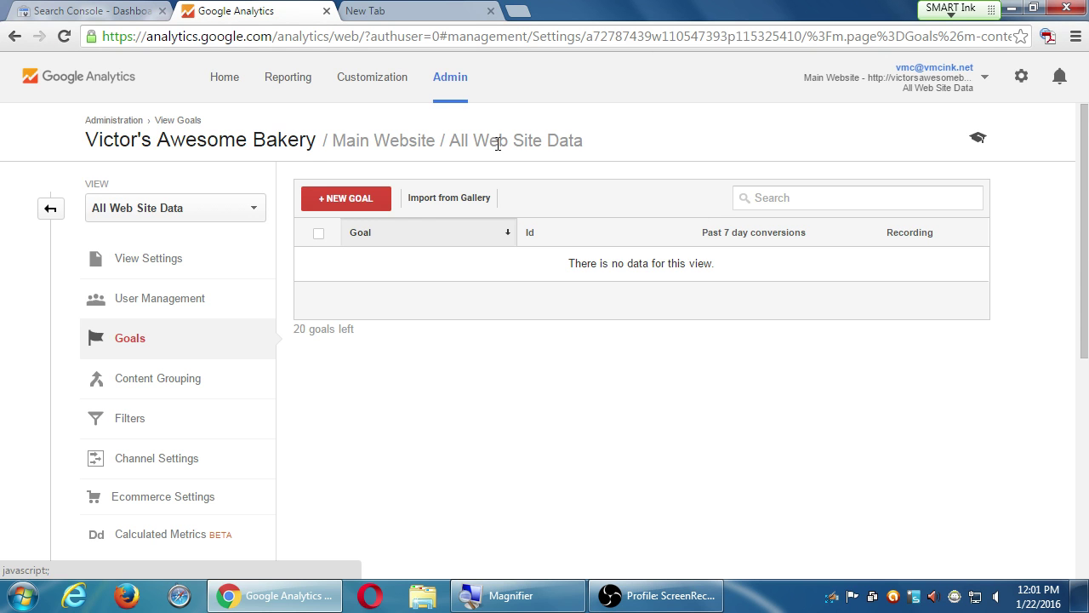
Create a new goal and browse the setup templates to the Place an order revenue template
{"action": "left_click", "coordinate": [338, 203]}
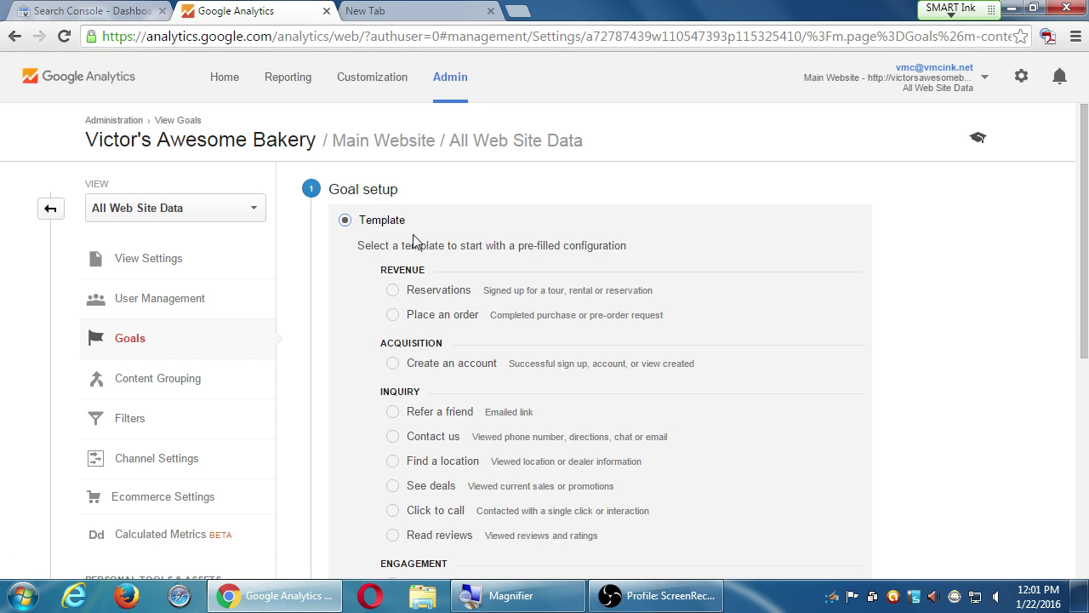
{"action": "scroll", "coordinate": [398, 341], "scroll_direction": "down", "scroll_amount": 5}
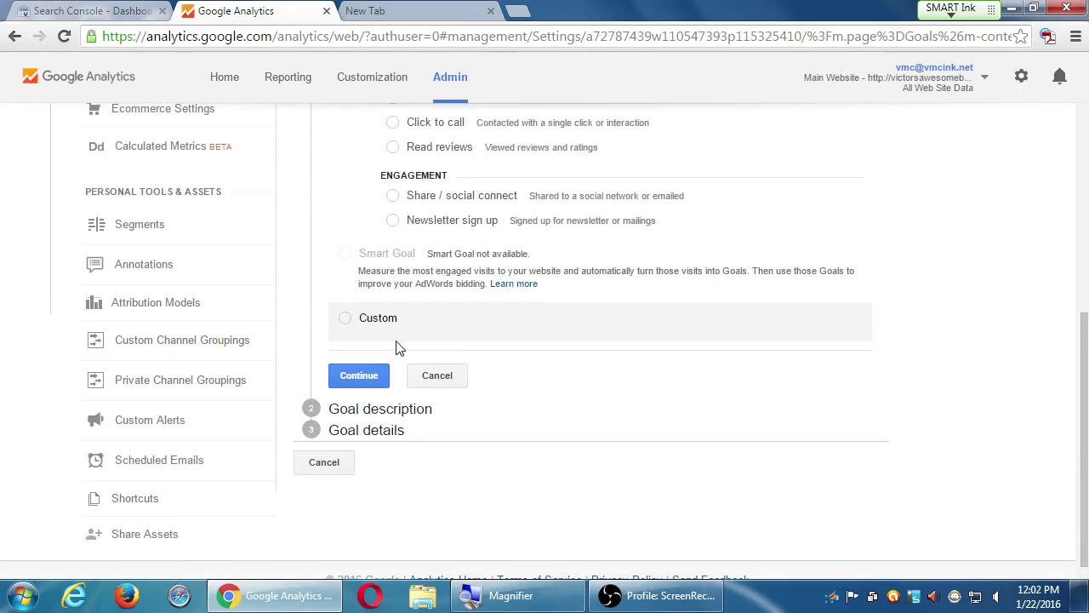
{"action": "scroll", "coordinate": [398, 347], "scroll_direction": "up", "scroll_amount": 5}
{"action": "scroll", "coordinate": [511, 281], "scroll_direction": "down", "scroll_amount": 1}
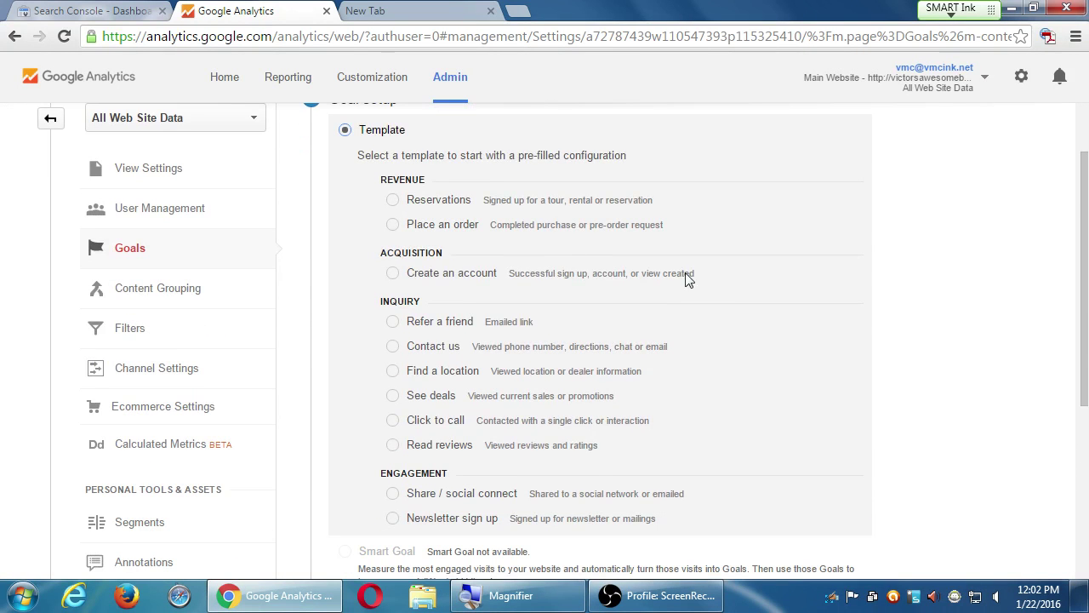
{"action": "scroll", "coordinate": [880, 242], "scroll_direction": "down", "scroll_amount": 1}
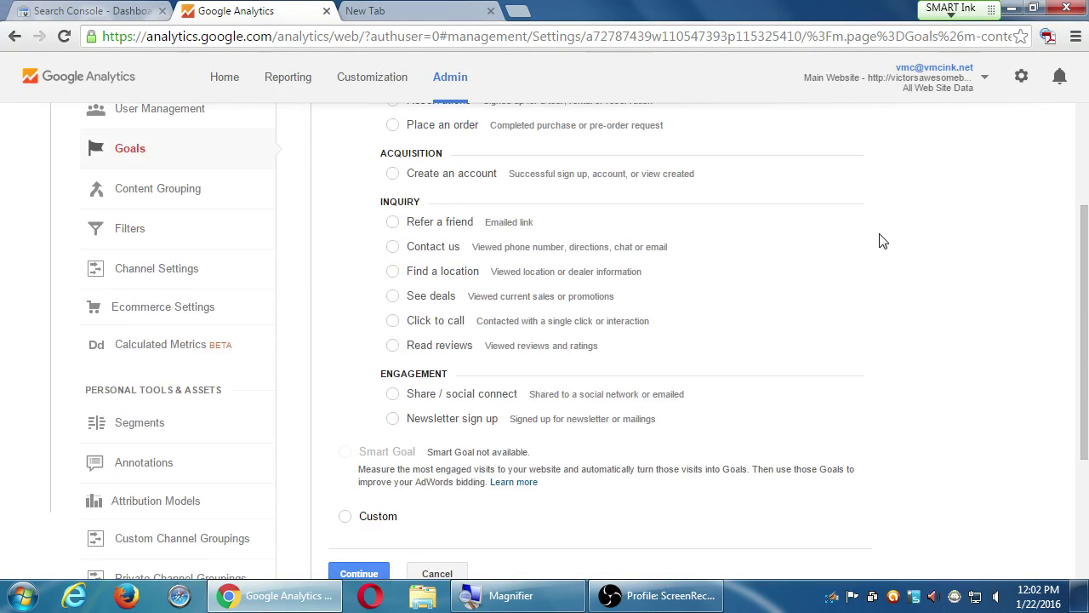
{"action": "scroll", "coordinate": [880, 241], "scroll_direction": "up", "scroll_amount": 2}
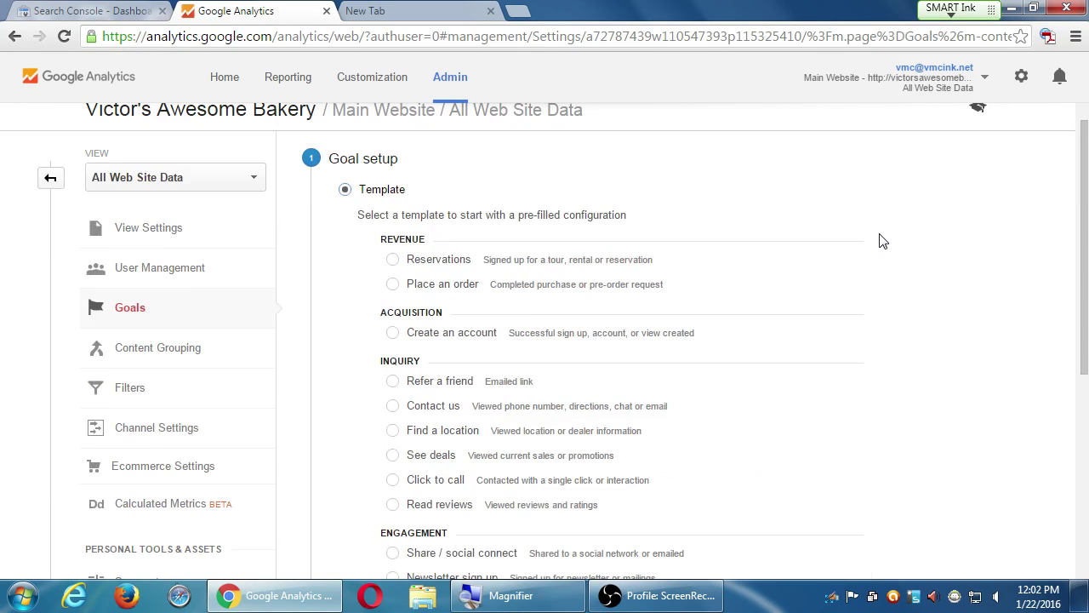
{"action": "scroll", "coordinate": [809, 298], "scroll_direction": "up", "scroll_amount": 1}
{"action": "scroll", "coordinate": [815, 298], "scroll_direction": "down", "scroll_amount": 1}
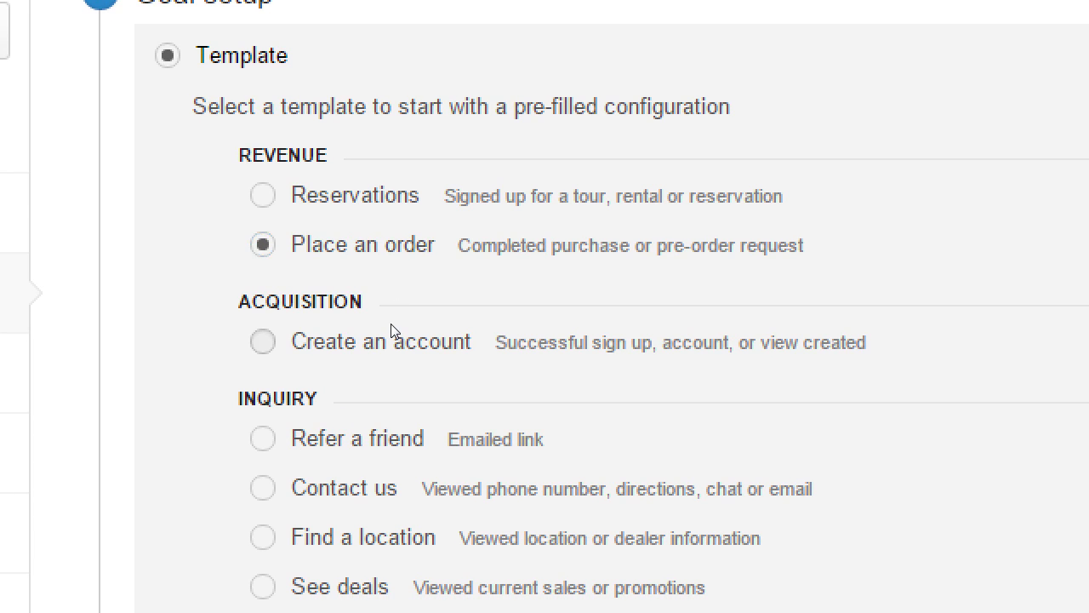
Try the Create an account template, then switch back to the Place an order template
{"action": "left_click", "coordinate": [391, 323]}
{"action": "scroll", "coordinate": [391, 329], "scroll_direction": "up", "scroll_amount": 1}
{"action": "scroll", "coordinate": [391, 329], "scroll_direction": "down", "scroll_amount": 3}
{"action": "scroll", "coordinate": [393, 329], "scroll_direction": "up", "scroll_amount": 1}
{"action": "scroll", "coordinate": [393, 329], "scroll_direction": "down", "scroll_amount": 1}
{"action": "scroll", "coordinate": [390, 329], "scroll_direction": "down", "scroll_amount": 5}
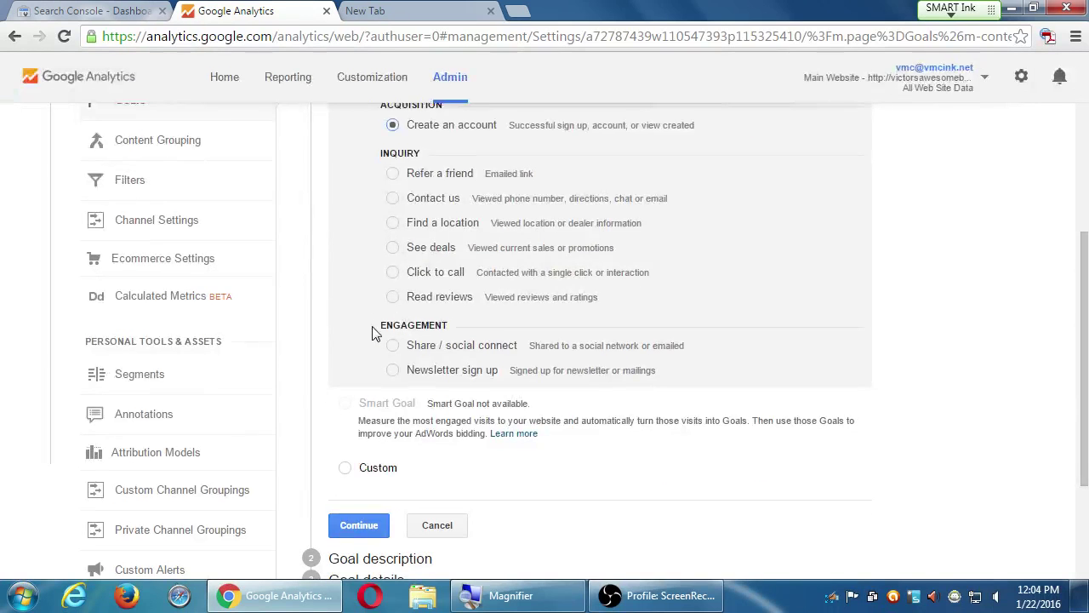
{"action": "scroll", "coordinate": [372, 333], "scroll_direction": "up", "scroll_amount": 5}
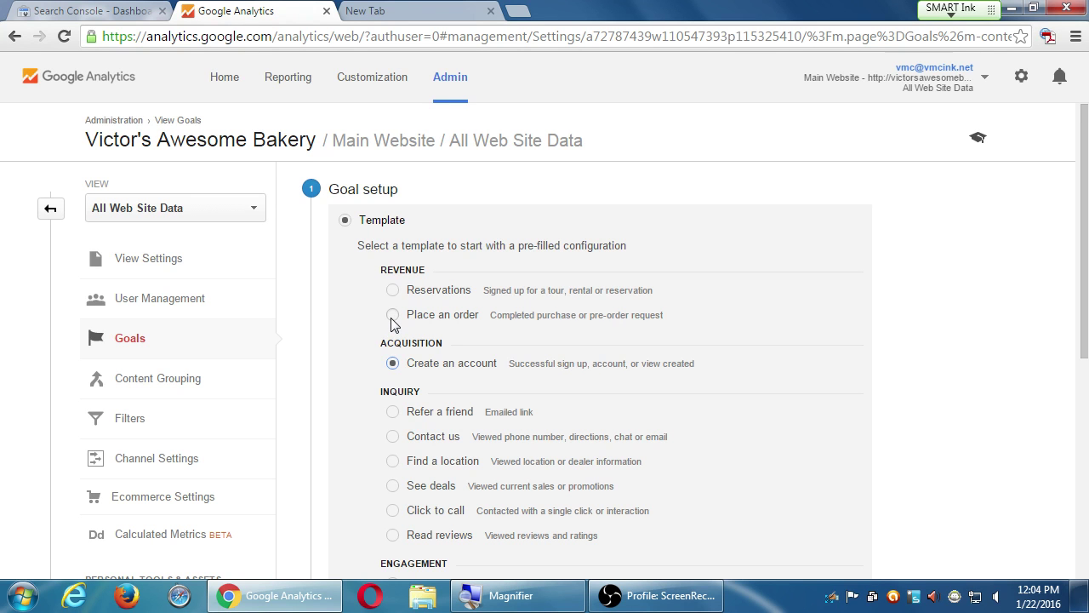
{"action": "left_click", "coordinate": [393, 318]}
{"action": "scroll", "coordinate": [392, 322], "scroll_direction": "down", "scroll_amount": 3}
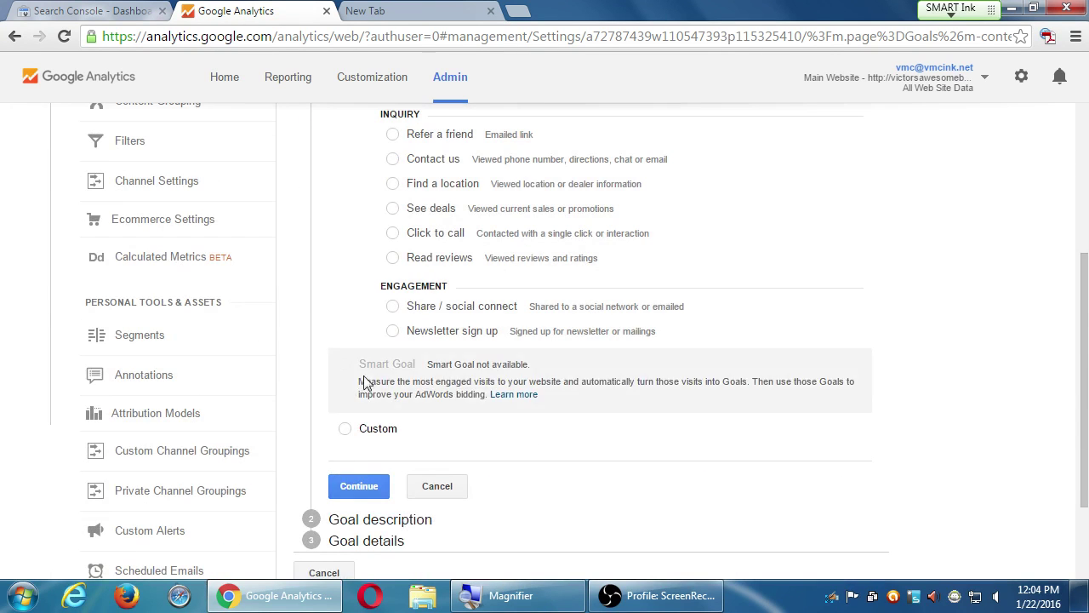
Name the goal 'Place an order', keep Destination type, and continue to goal details
{"action": "left_click", "coordinate": [371, 491]}
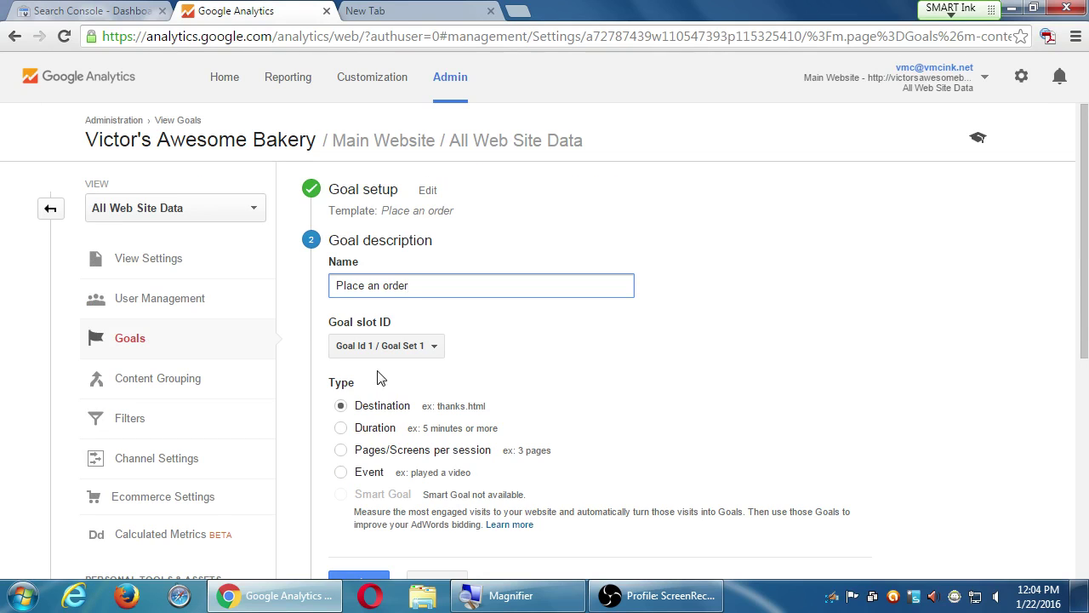
{"action": "scroll", "coordinate": [551, 364], "scroll_direction": "down", "scroll_amount": 1}
{"action": "scroll", "coordinate": [552, 364], "scroll_direction": "up", "scroll_amount": 1}
{"action": "left_click", "coordinate": [341, 406]}
{"action": "scroll", "coordinate": [343, 417], "scroll_direction": "down", "scroll_amount": 1}
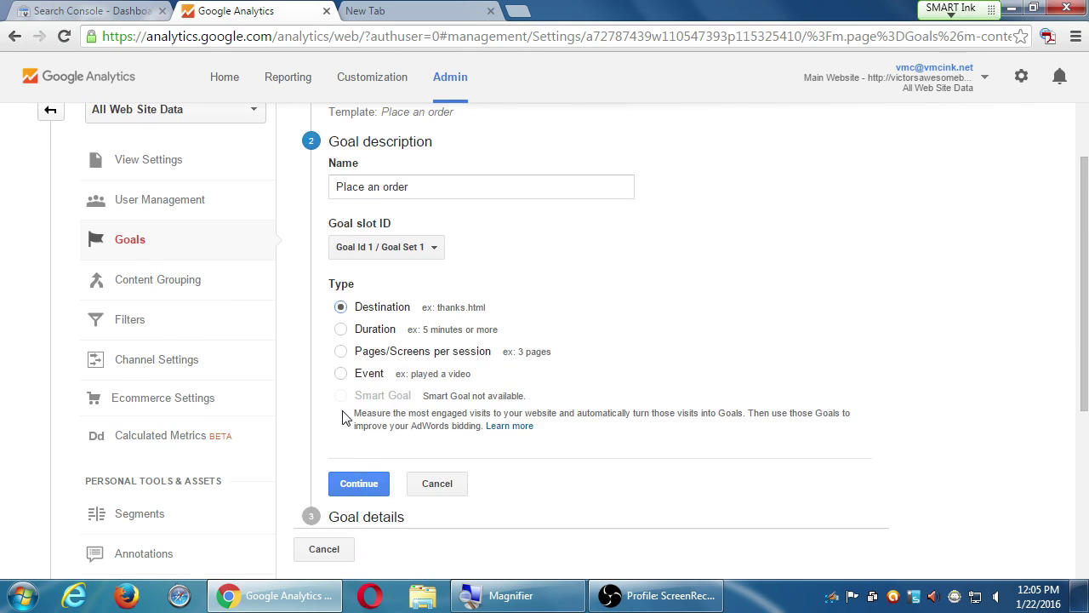
{"action": "left_click", "coordinate": [359, 485]}
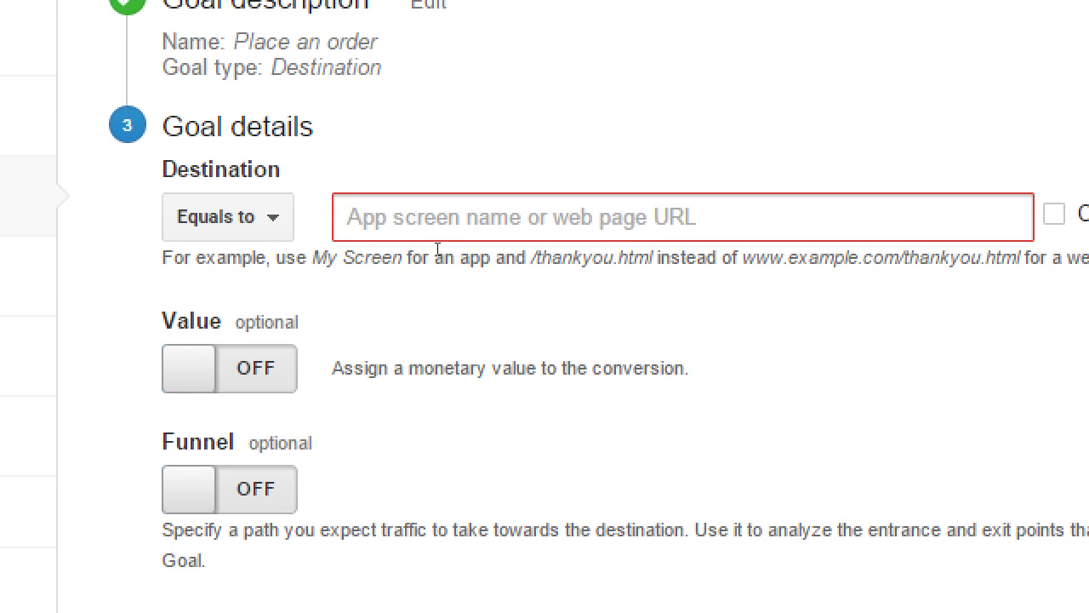
Set the goal destination to order-confirm.html and give it a value of 5 USD
{"action": "type", "text": "orde"}
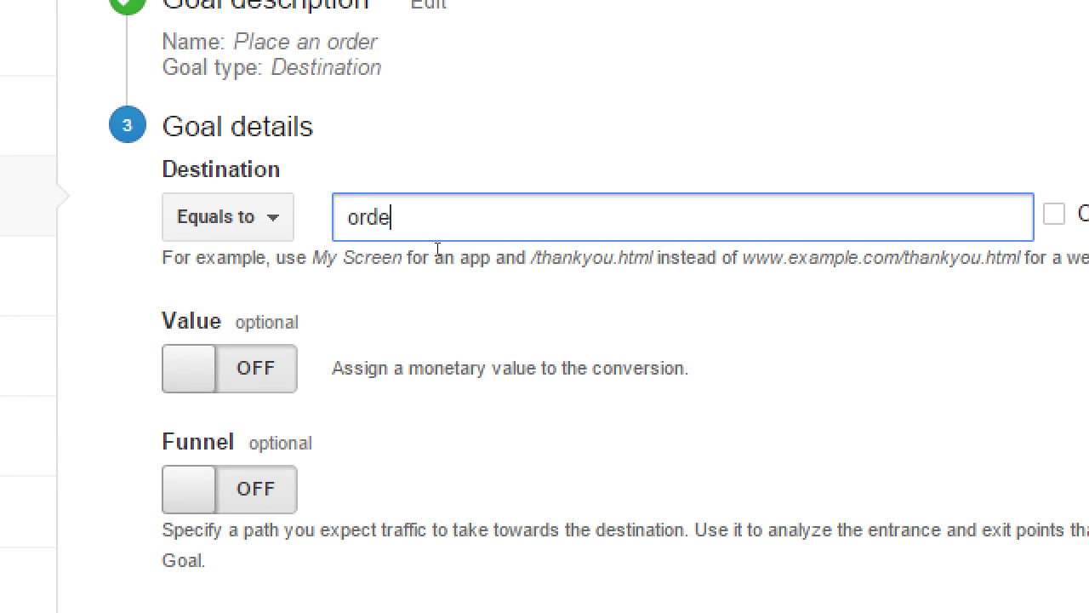
{"action": "type", "text": "r-confirm.ht"}
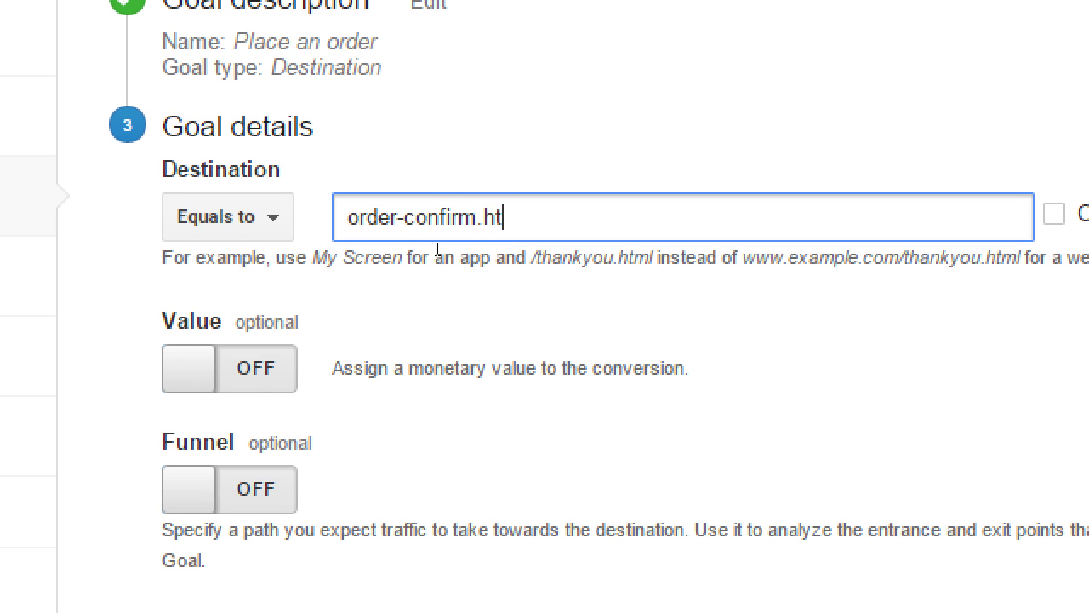
{"action": "type", "text": "ml"}
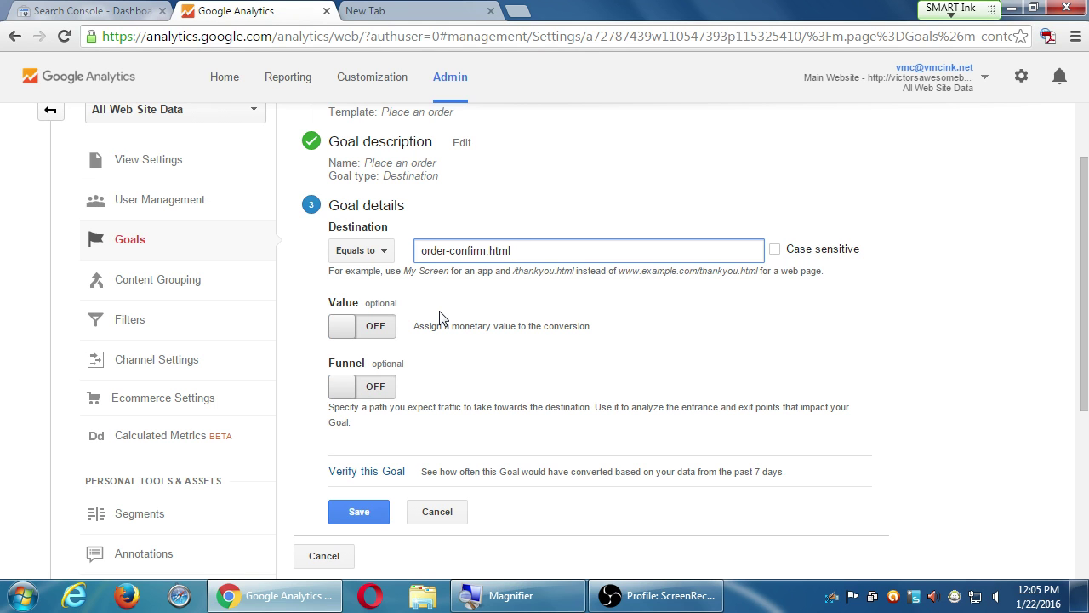
{"action": "left_click", "coordinate": [379, 330]}
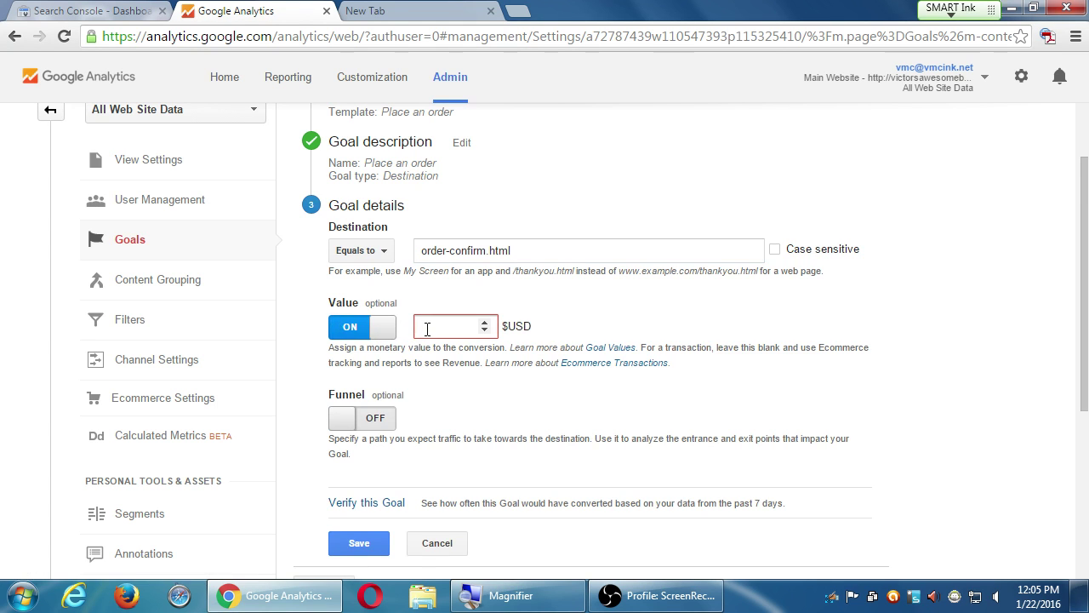
{"action": "type", "text": "5"}
{"action": "left_click", "coordinate": [524, 326]}
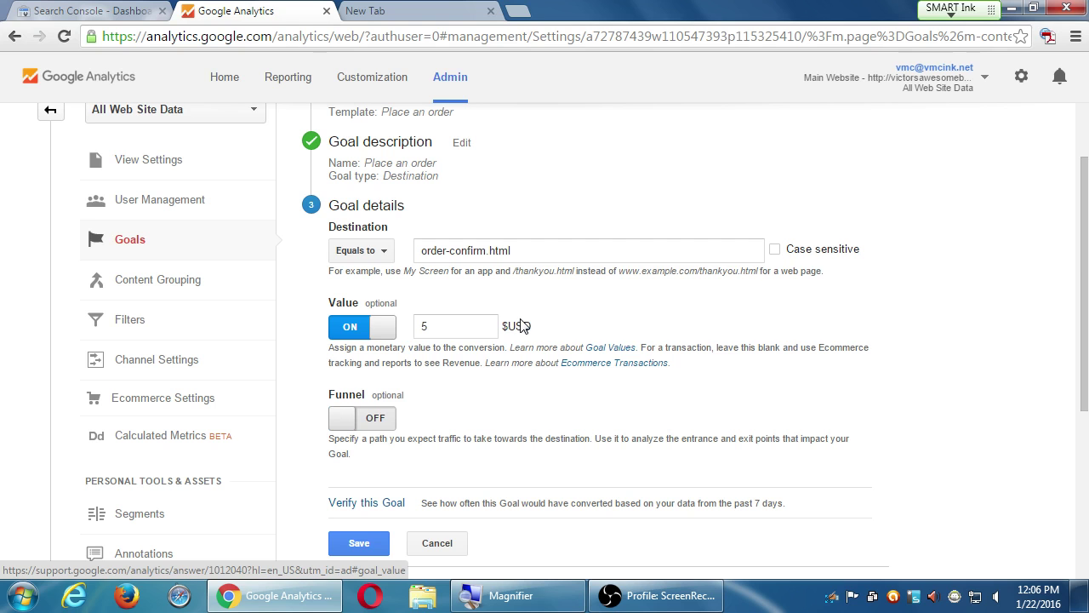
Turn the goal value off, enable the funnel, and add step 1 Home with index.html
{"action": "left_click", "coordinate": [384, 340]}
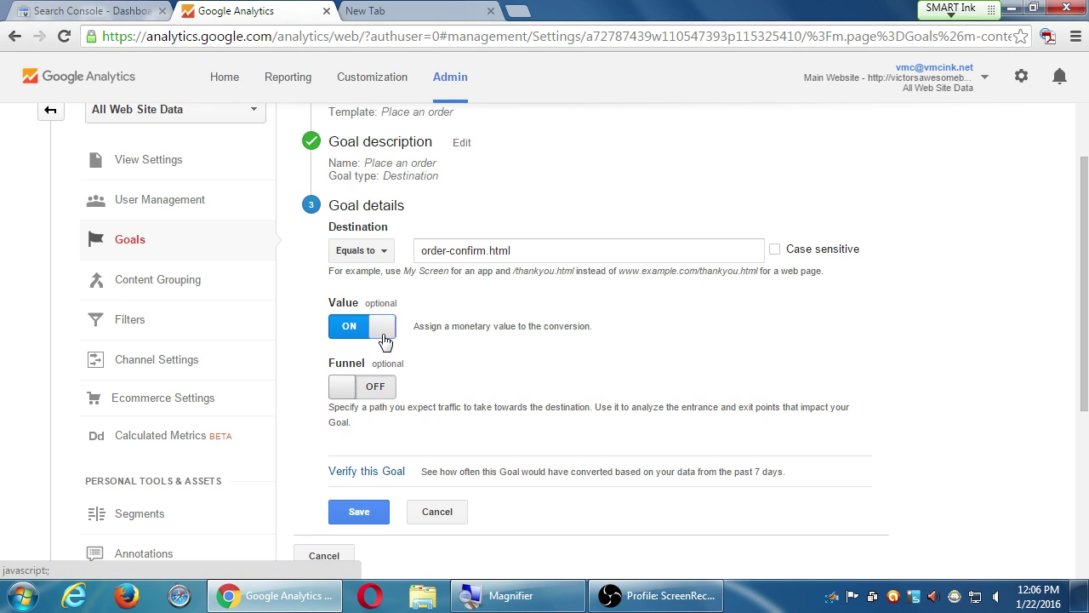
{"action": "left_click", "coordinate": [377, 388]}
{"action": "scroll", "coordinate": [495, 421], "scroll_direction": "down", "scroll_amount": 1}
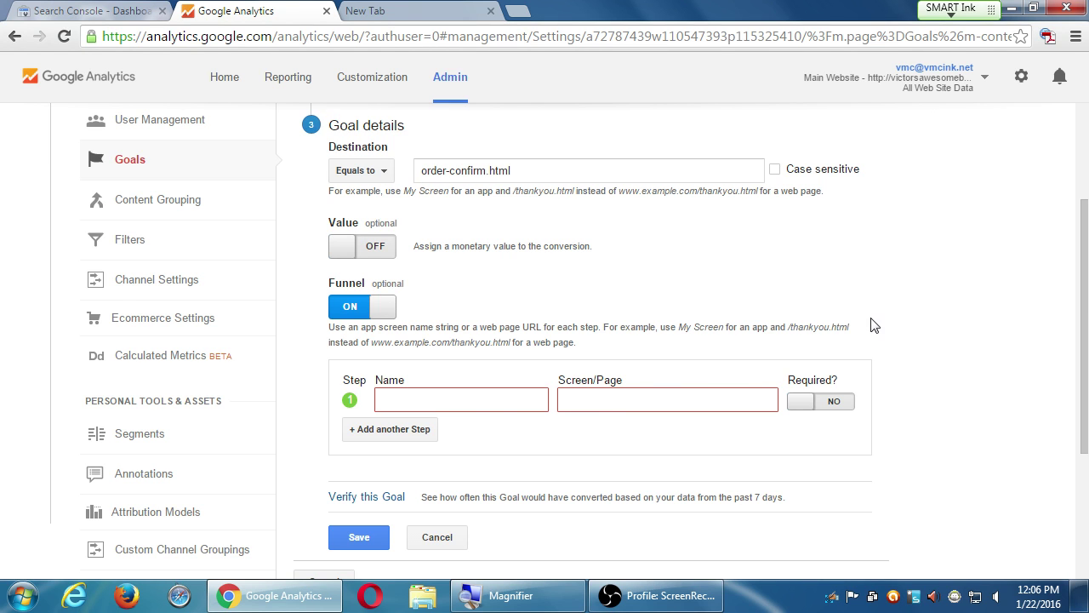
{"action": "left_click", "coordinate": [500, 403]}
{"action": "type", "text": "Home"}
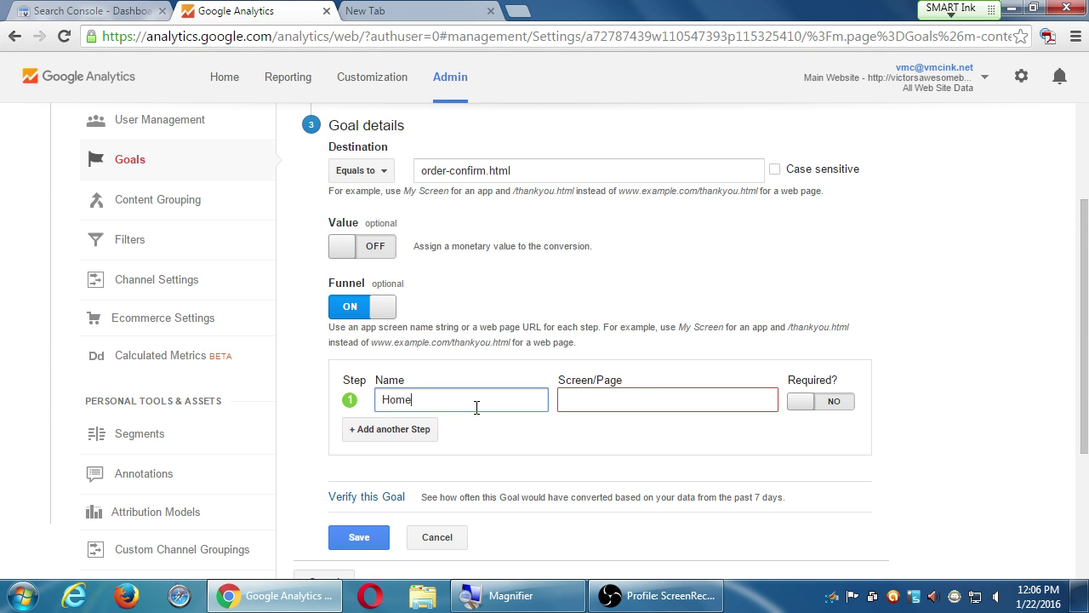
{"action": "key", "text": "Tab"}
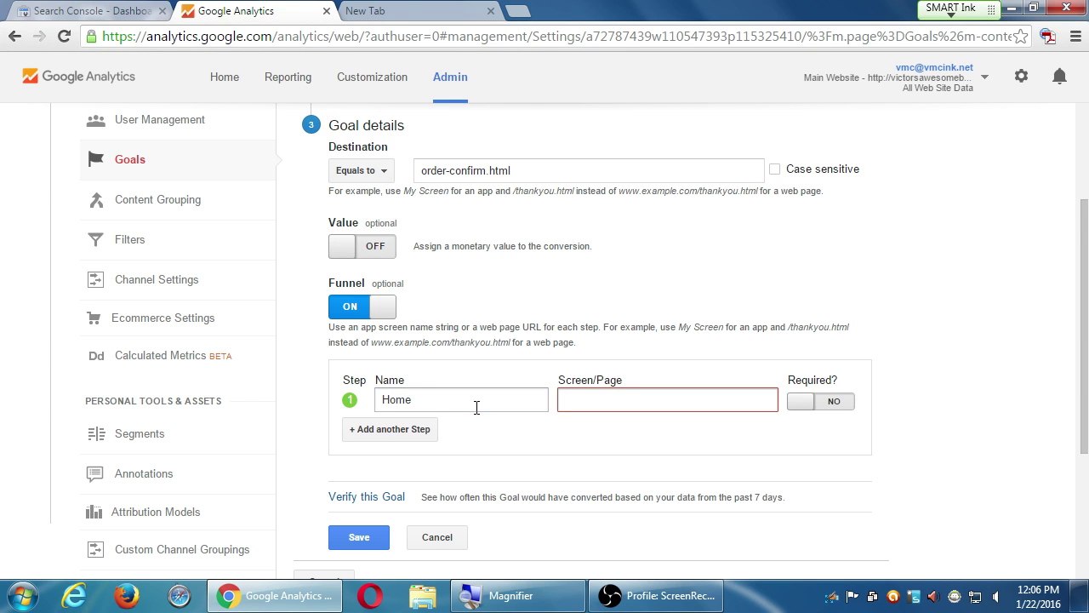
{"action": "type", "text": "inde"}
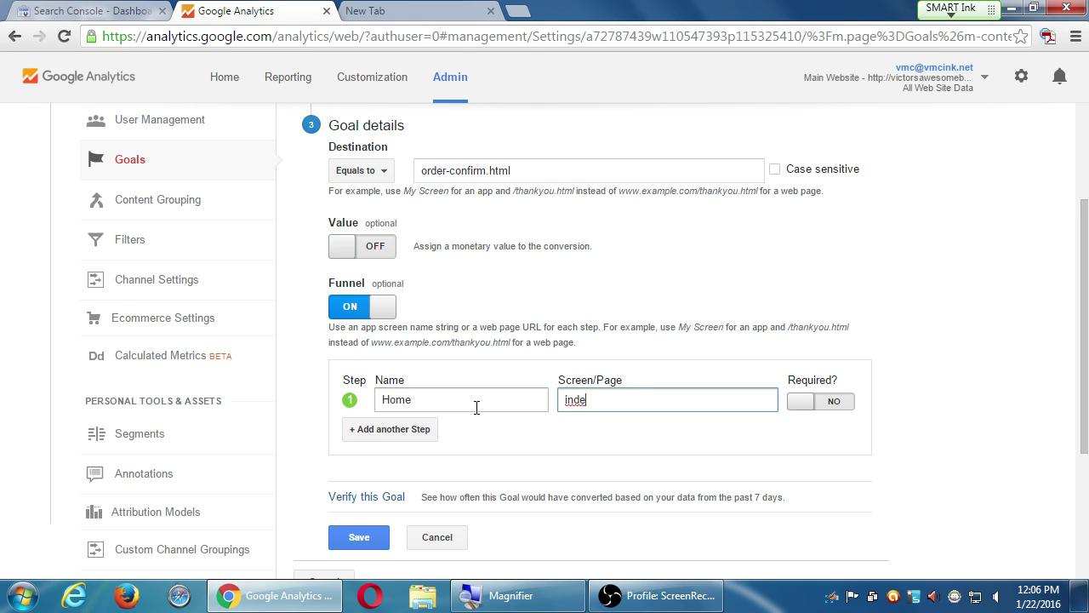
{"action": "type", "text": "x.thml"}
{"action": "key", "text": "BackSpace"}
{"action": "key", "text": "BackSpace"}
{"action": "key", "text": "BackSpace"}
{"action": "key", "text": "BackSpace"}
{"action": "type", "text": "html"}
Add funnel steps Shop (shop.html) and Checkout (checkout.html)
{"action": "left_click", "coordinate": [410, 431]}
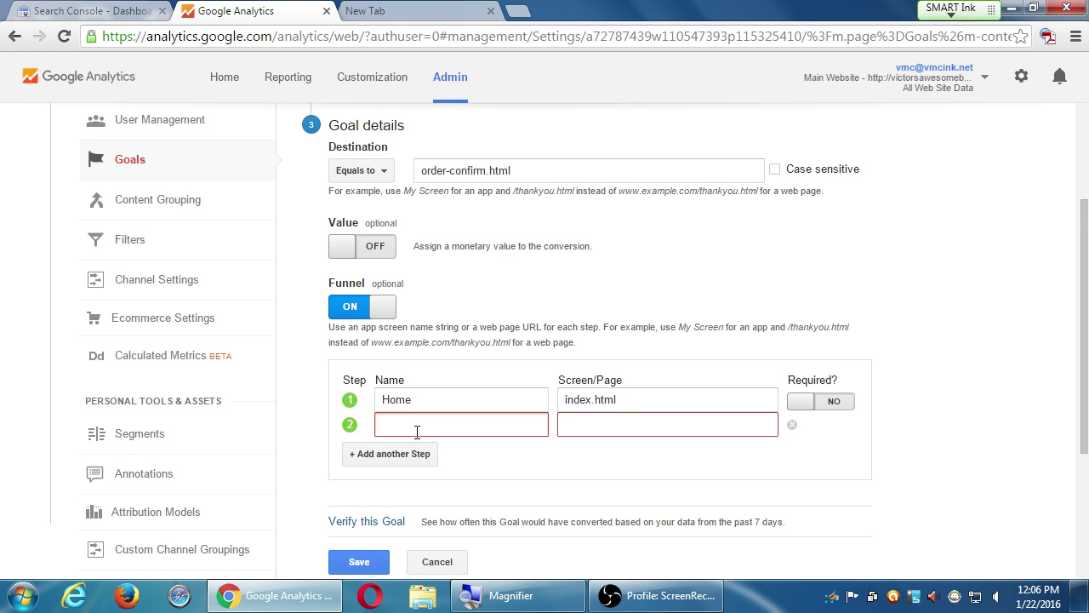
{"action": "type", "text": "Shop"}
{"action": "key", "text": "Tab"}
{"action": "type", "text": "shot.html"}
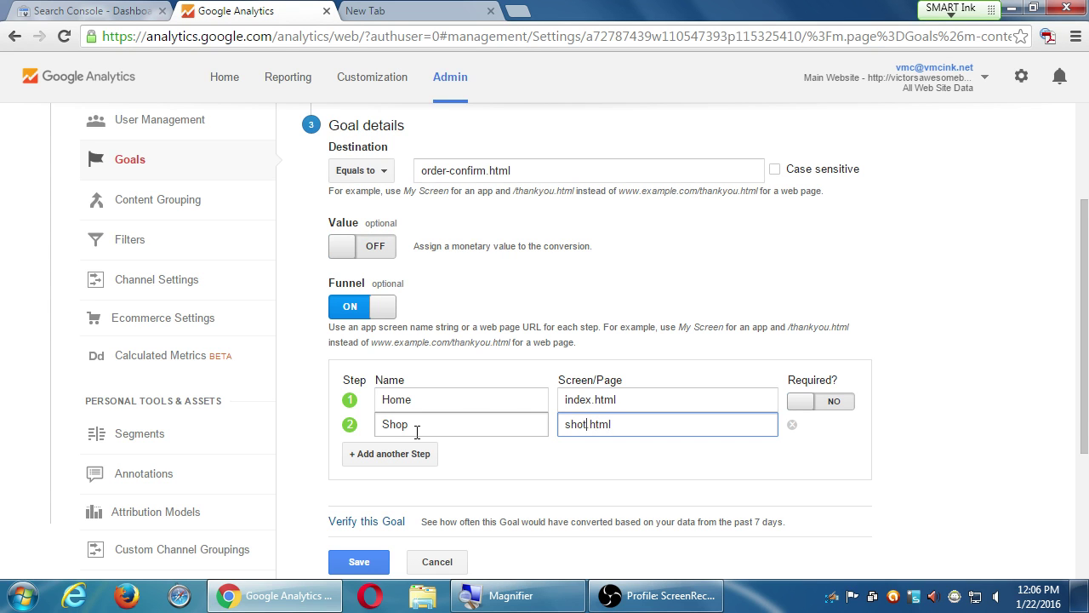
{"action": "key", "text": "BackSpace"}
{"action": "type", "text": "p"}
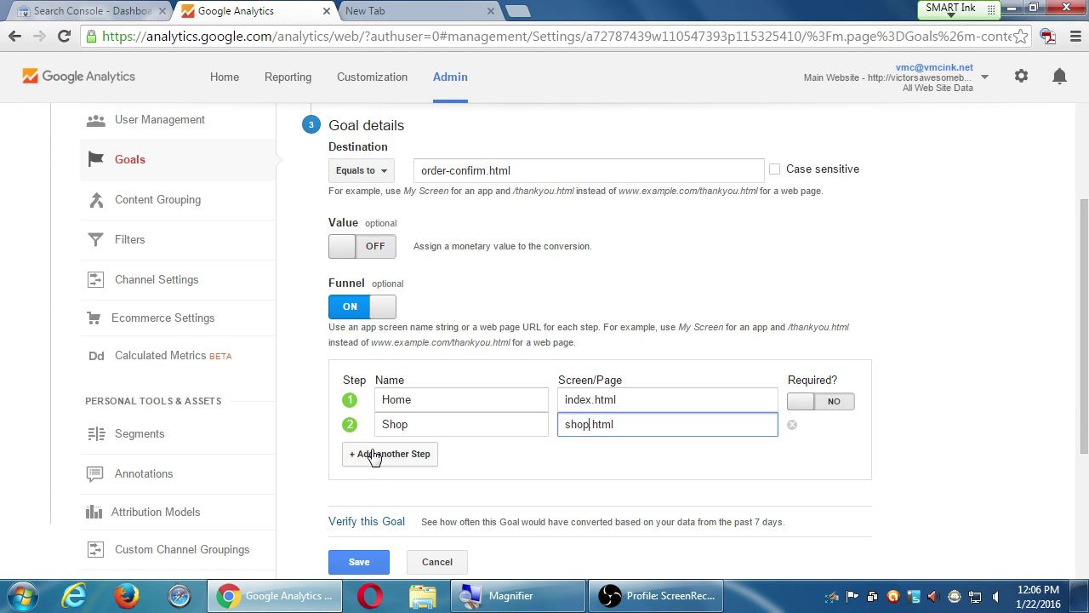
{"action": "left_click", "coordinate": [372, 454]}
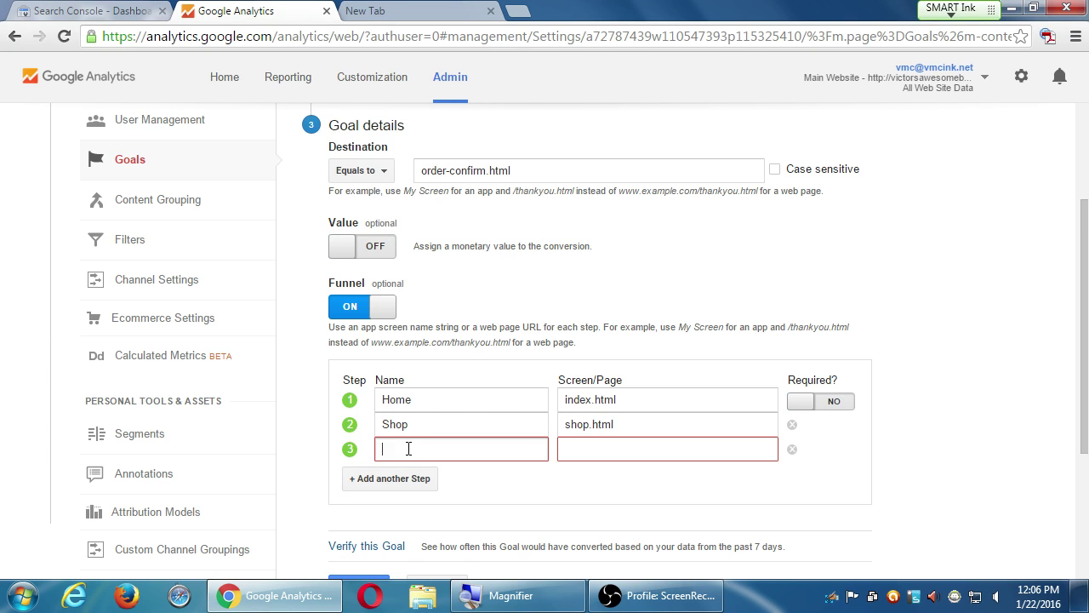
{"action": "type", "text": "Checkout"}
{"action": "key", "text": "Tab"}
{"action": "type", "text": "checkout.htm"}
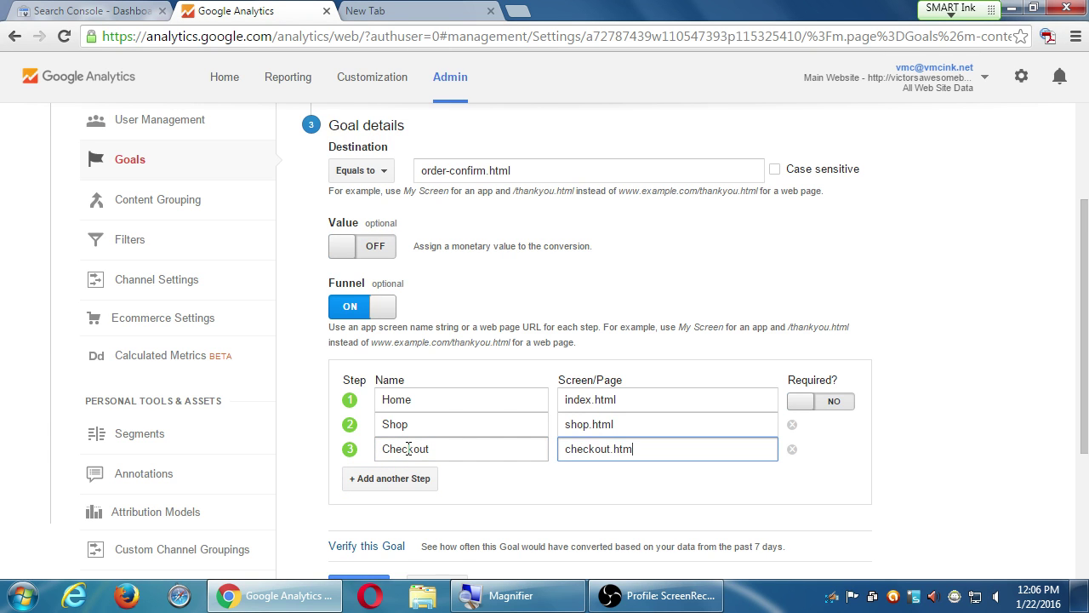
{"action": "type", "text": "l"}
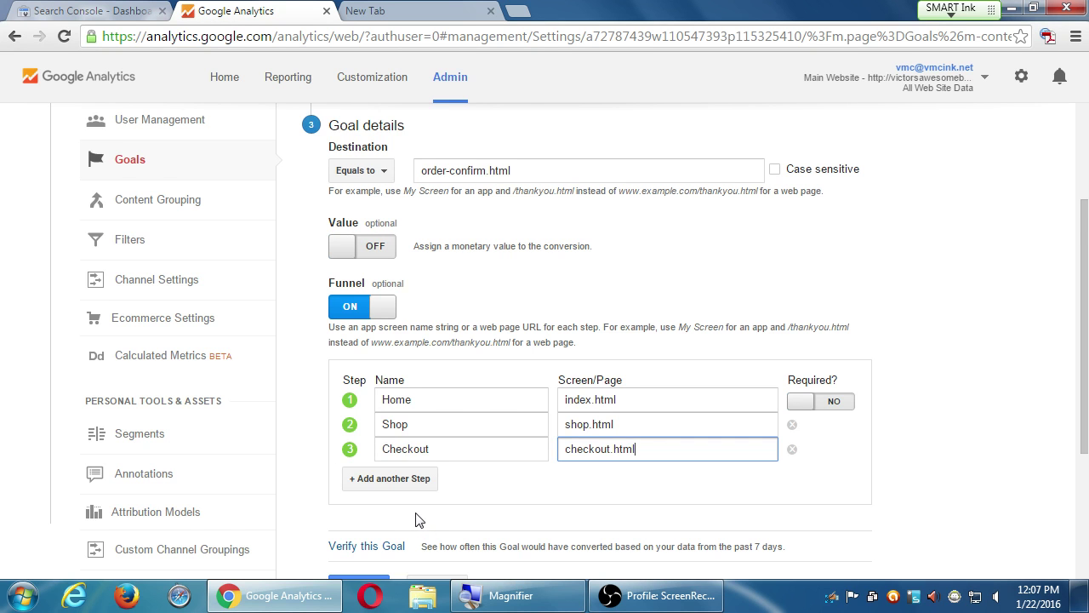
{"action": "scroll", "coordinate": [420, 518], "scroll_direction": "down", "scroll_amount": 1}
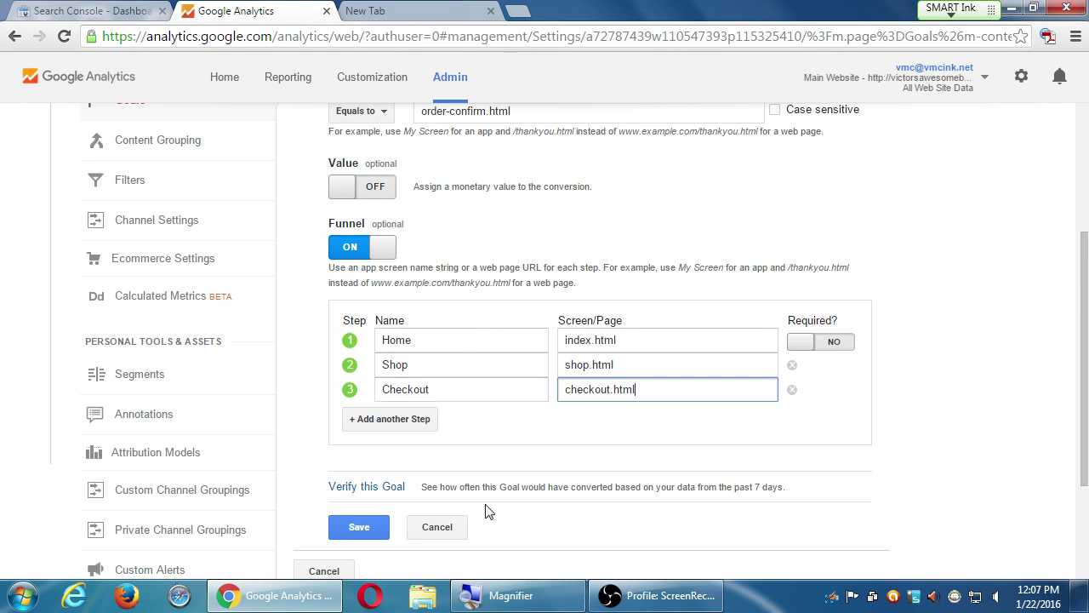
Save the Place an order goal so it appears as Goal ID 1 with recording on
{"action": "left_click", "coordinate": [380, 534]}
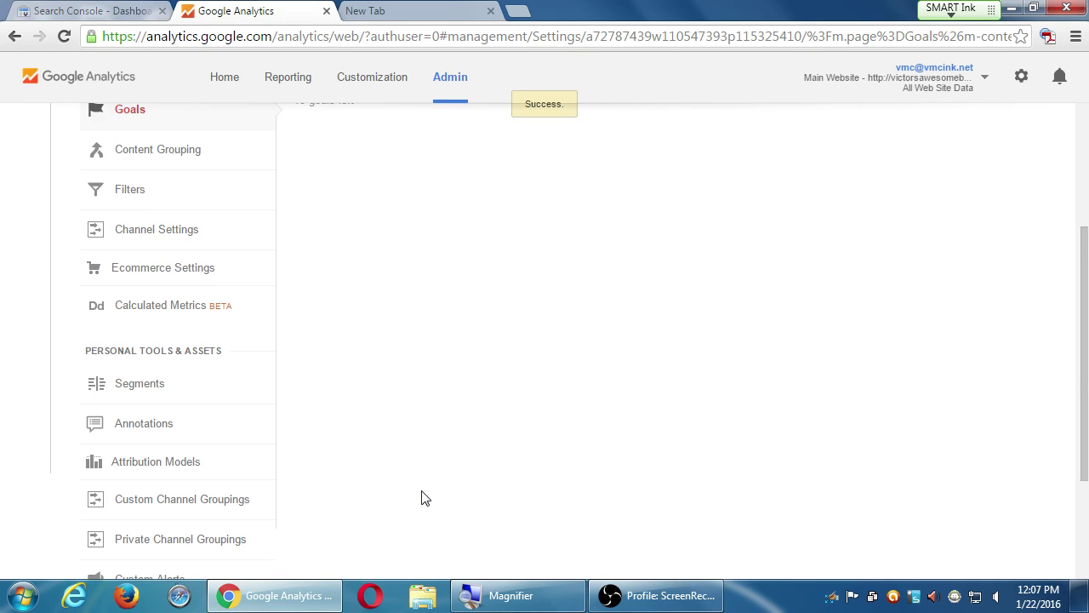
{"action": "scroll", "coordinate": [486, 344], "scroll_direction": "up", "scroll_amount": 1}
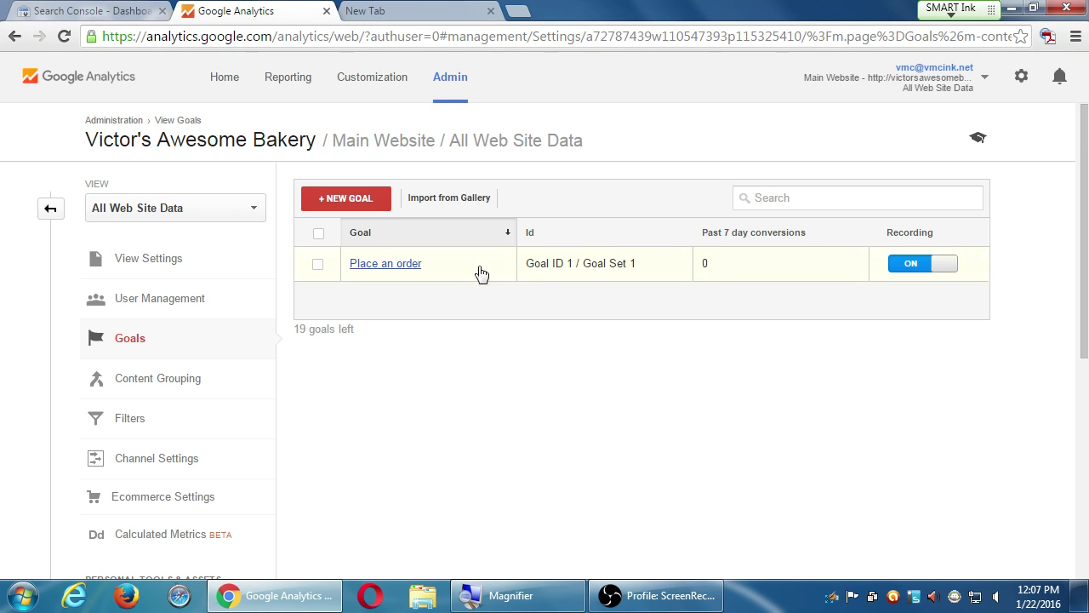
Filter the solutions gallery to Ecommerce solutions rated 4 and above
{"action": "left_click", "coordinate": [423, 198]}
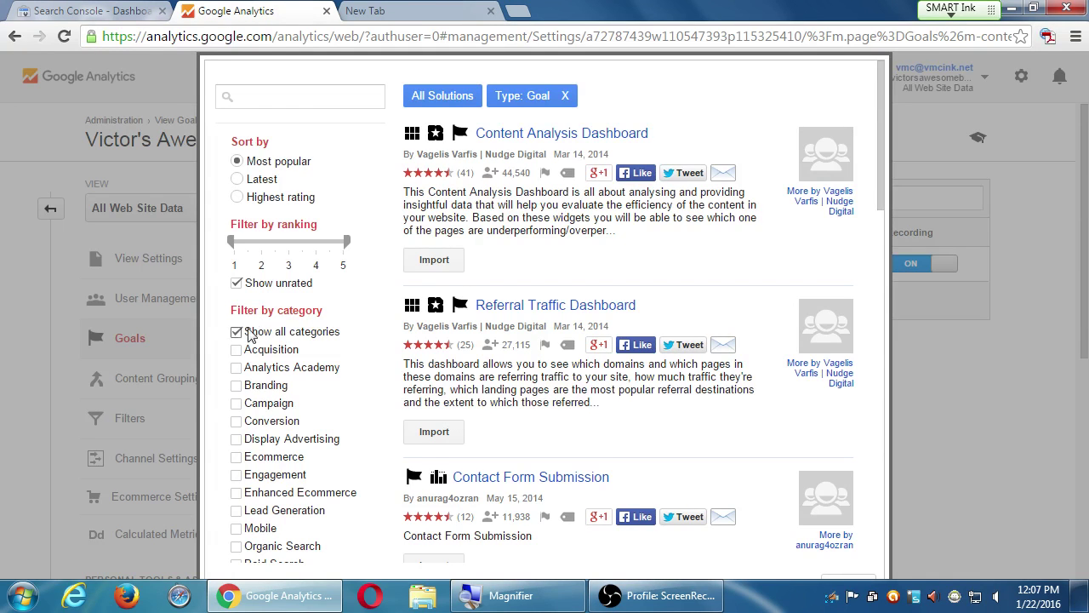
{"action": "left_click", "coordinate": [236, 457]}
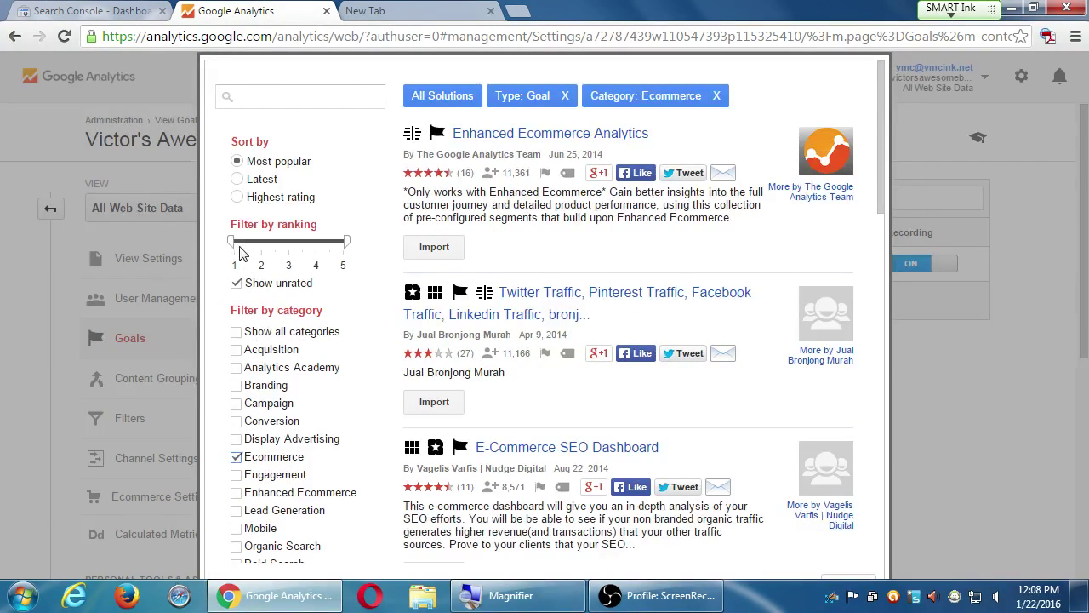
{"action": "left_click_drag", "start_coordinate": [238, 245], "coordinate": [317, 241]}
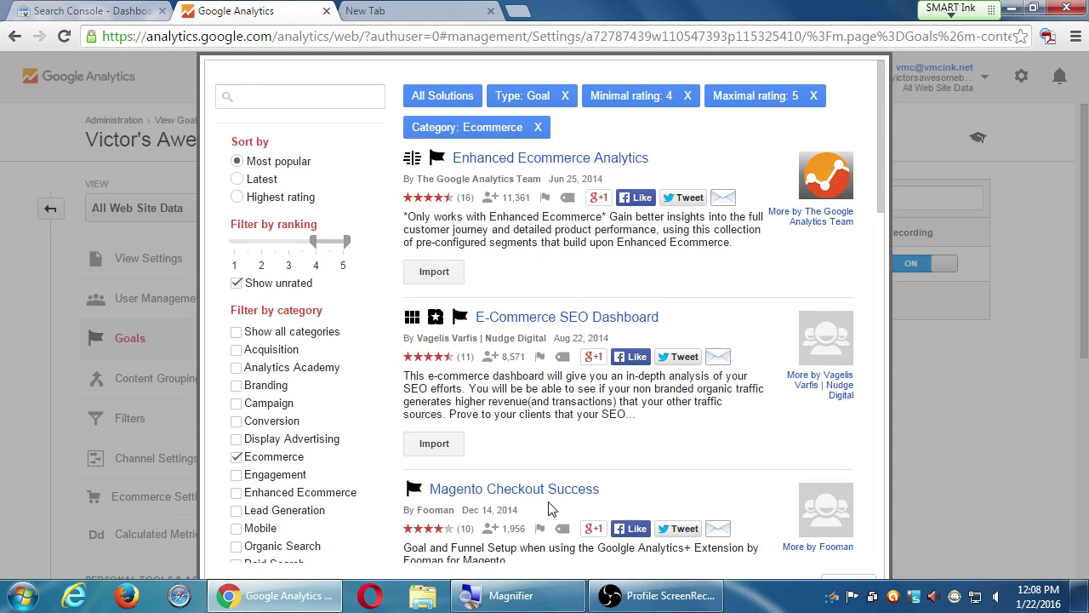
Import the E-Commerce SEO Dashboard and create it in the All Web Site Data view
{"action": "scroll", "coordinate": [558, 513], "scroll_direction": "down", "scroll_amount": 2}
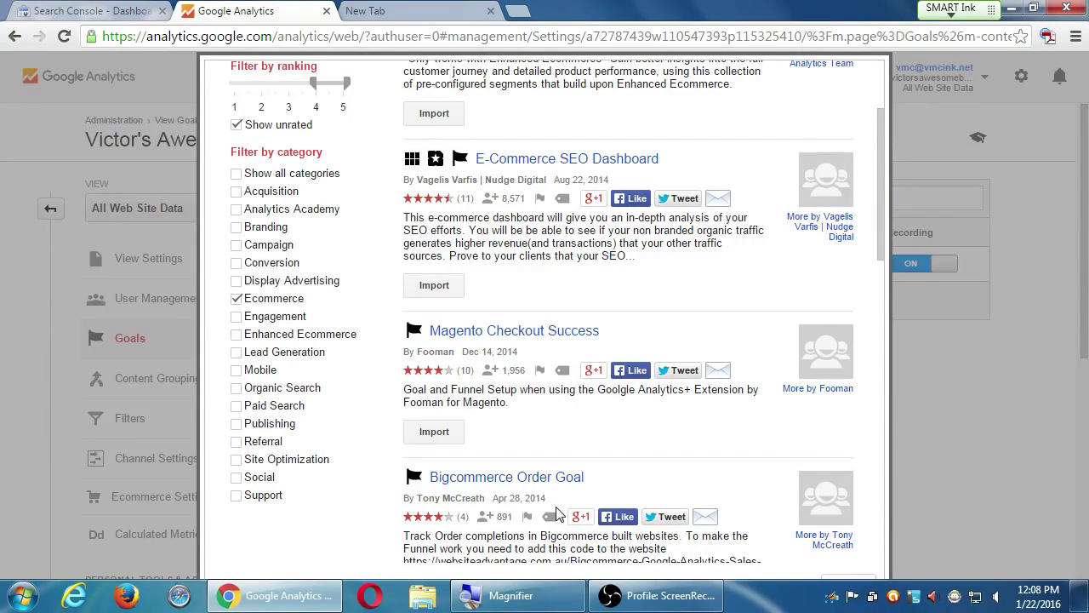
{"action": "scroll", "coordinate": [555, 507], "scroll_direction": "up", "scroll_amount": 1}
{"action": "scroll", "coordinate": [554, 509], "scroll_direction": "down", "scroll_amount": 2}
{"action": "scroll", "coordinate": [551, 509], "scroll_direction": "down", "scroll_amount": 1}
{"action": "scroll", "coordinate": [540, 504], "scroll_direction": "up", "scroll_amount": 4}
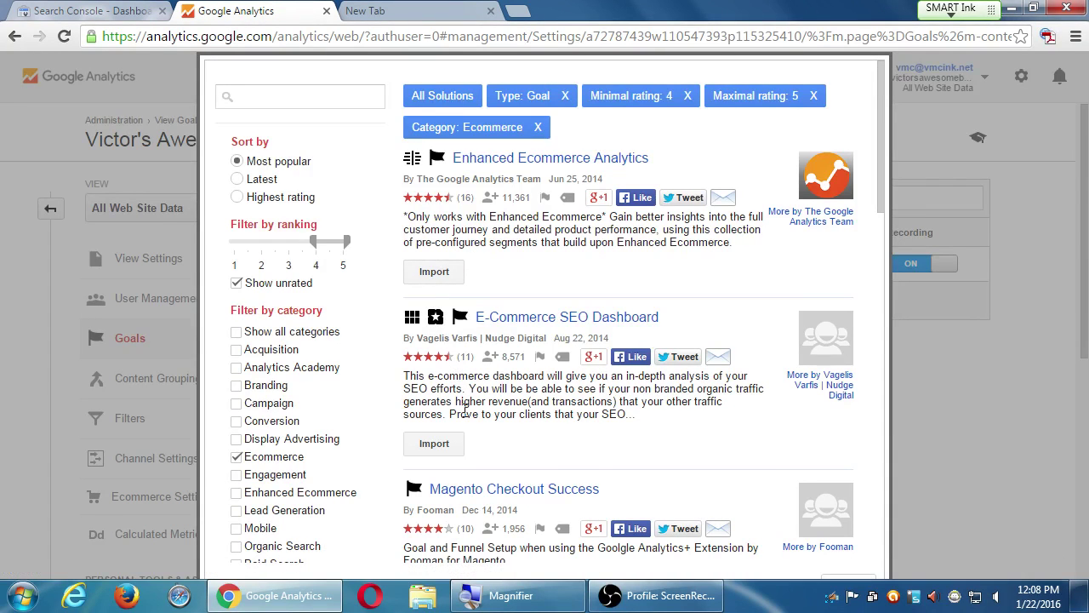
{"action": "left_click", "coordinate": [440, 444]}
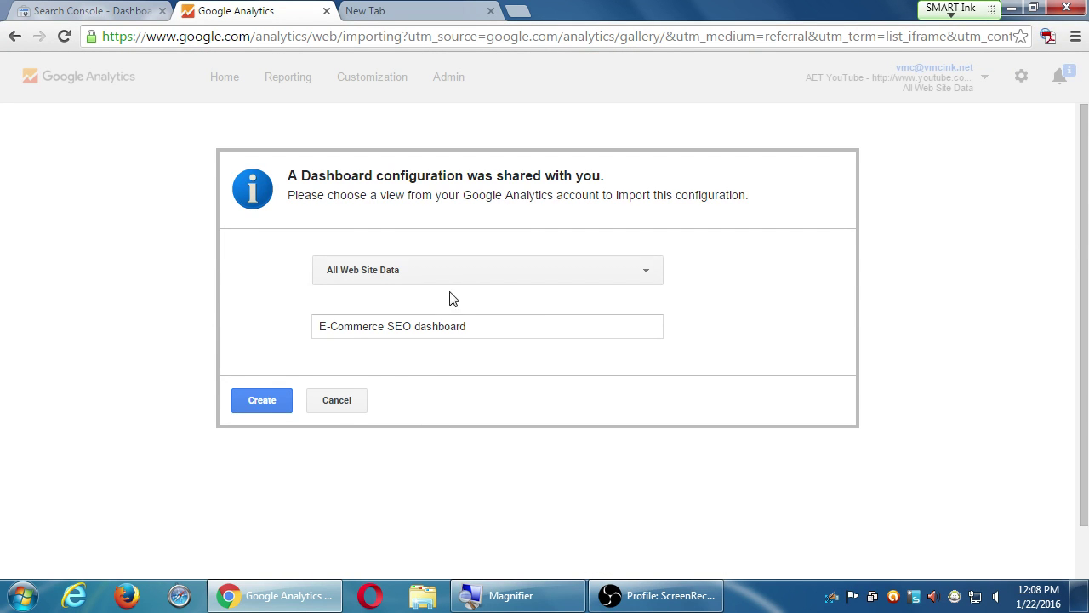
{"action": "left_click", "coordinate": [266, 407]}
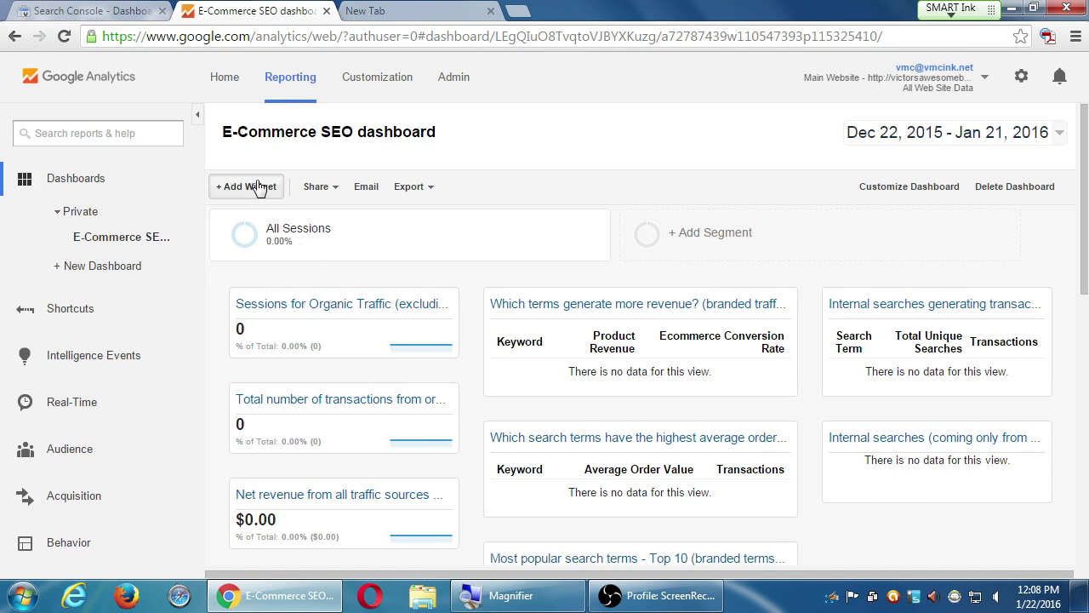
Go to Admin and open the Goals list for the All Web Site Data view
{"action": "left_click", "coordinate": [229, 78]}
{"action": "left_click", "coordinate": [443, 79]}
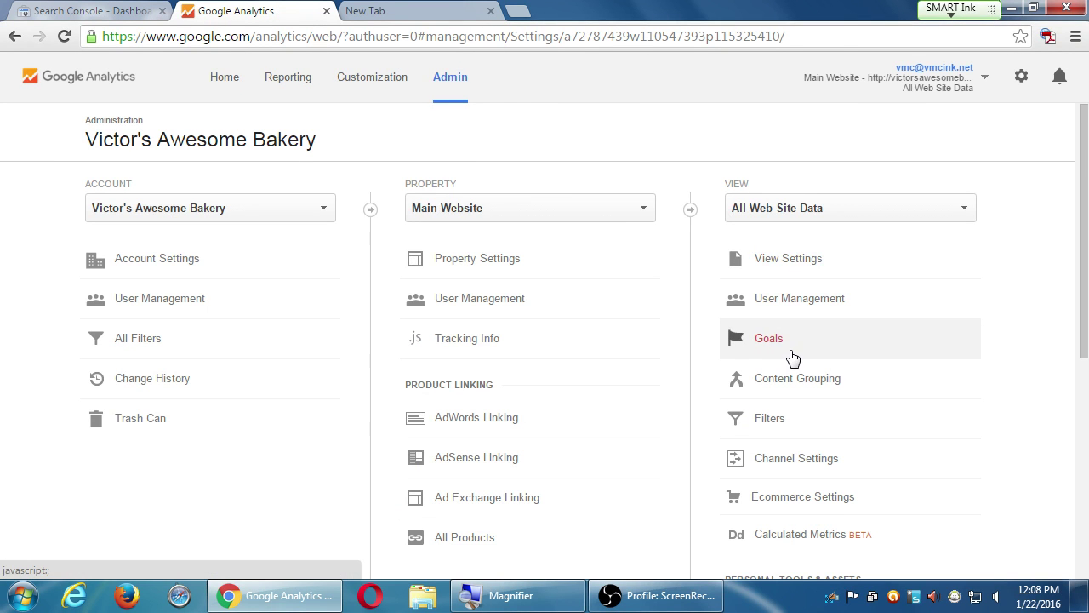
{"action": "left_click", "coordinate": [789, 353]}
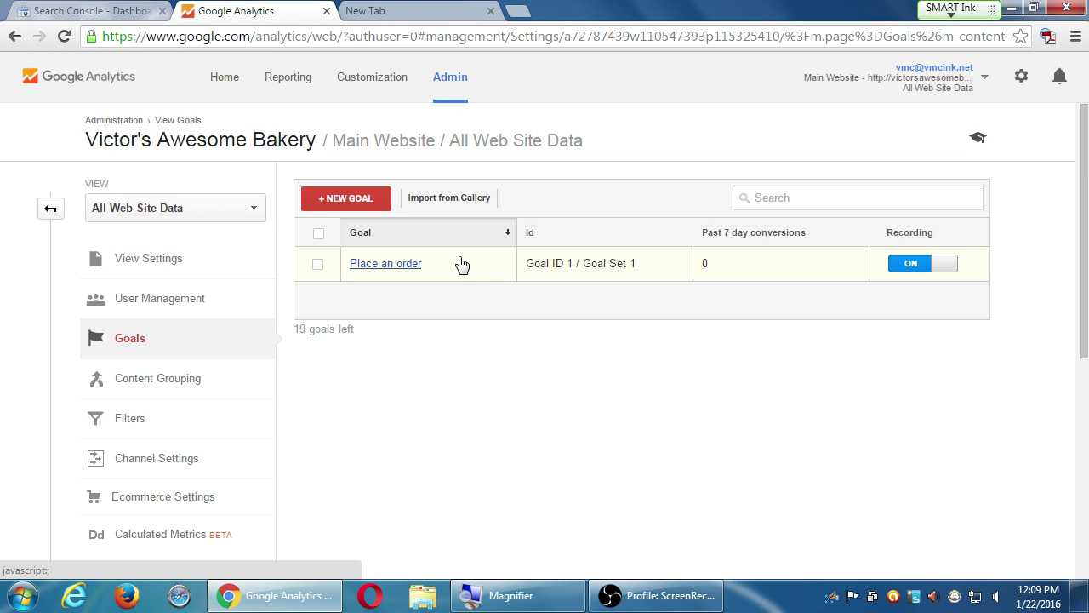
Start a new goal and scroll down to its setup options
{"action": "left_click", "coordinate": [354, 206]}
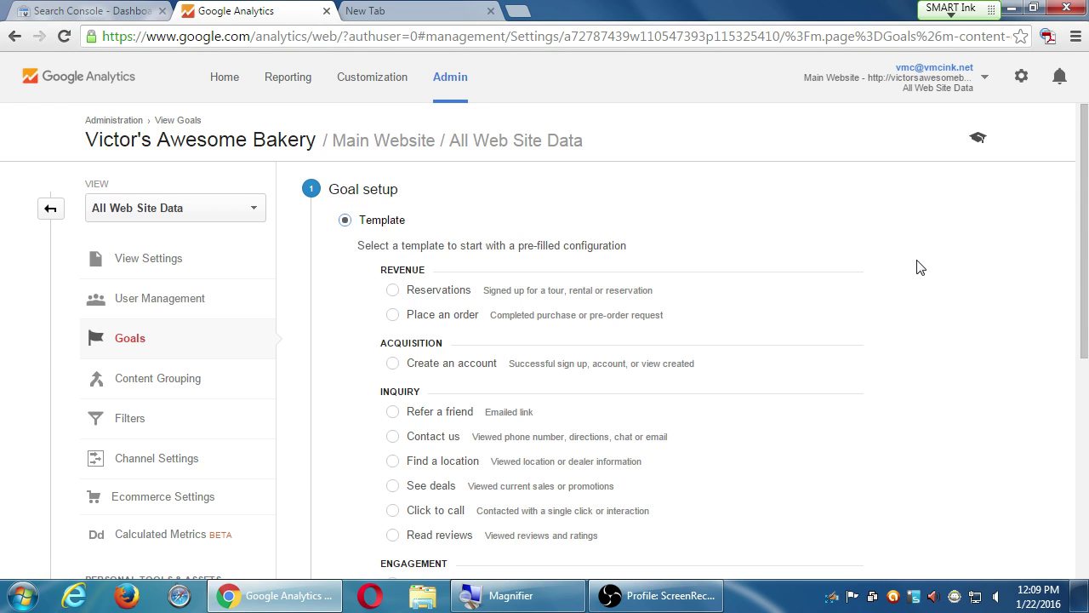
{"action": "scroll", "coordinate": [932, 268], "scroll_direction": "down", "scroll_amount": 1}
{"action": "scroll", "coordinate": [932, 269], "scroll_direction": "down", "scroll_amount": 1}
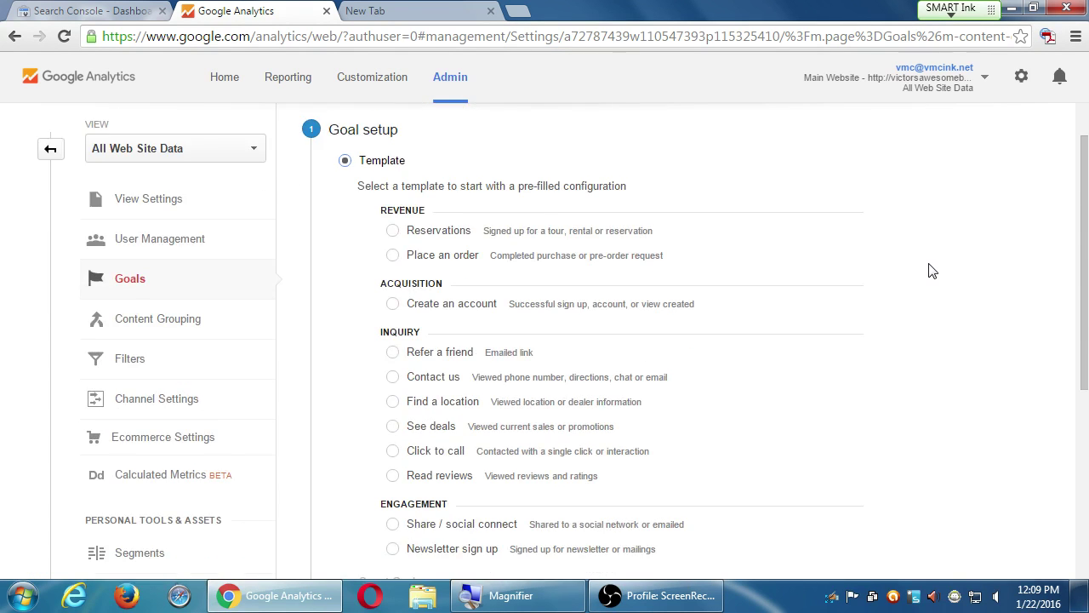
{"action": "scroll", "coordinate": [931, 269], "scroll_direction": "down", "scroll_amount": 5}
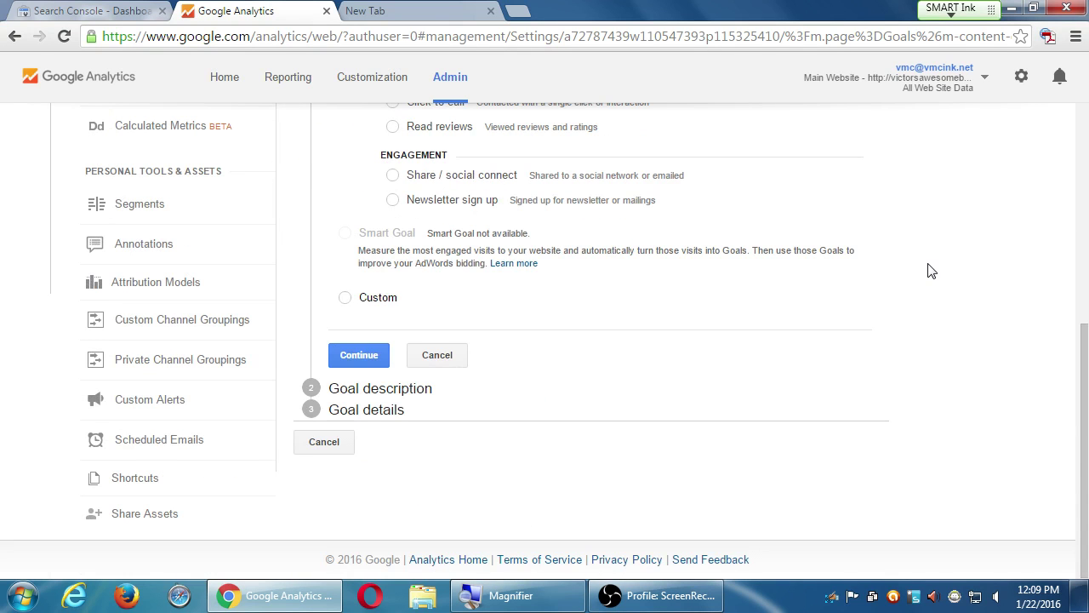
Try the Custom goal type, then switch back to starting from a template
{"action": "left_click", "coordinate": [344, 299]}
{"action": "scroll", "coordinate": [502, 309], "scroll_direction": "up", "scroll_amount": 3}
{"action": "scroll", "coordinate": [498, 311], "scroll_direction": "up", "scroll_amount": 3}
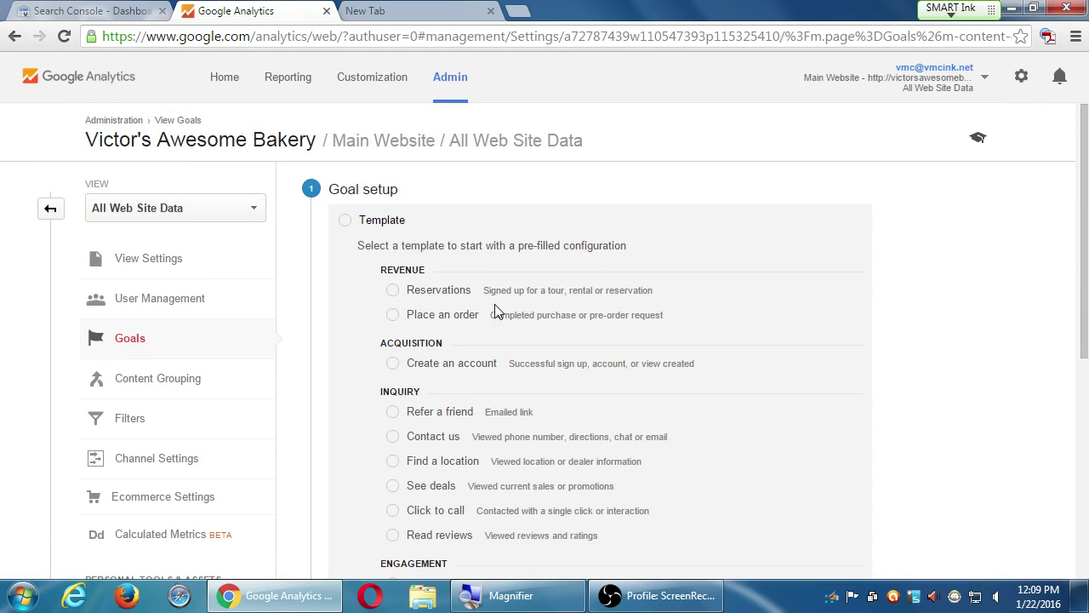
{"action": "scroll", "coordinate": [985, 330], "scroll_direction": "down", "scroll_amount": 3}
{"action": "scroll", "coordinate": [985, 329], "scroll_direction": "down", "scroll_amount": 3}
{"action": "scroll", "coordinate": [985, 330], "scroll_direction": "up", "scroll_amount": 5}
{"action": "left_click", "coordinate": [345, 220]}
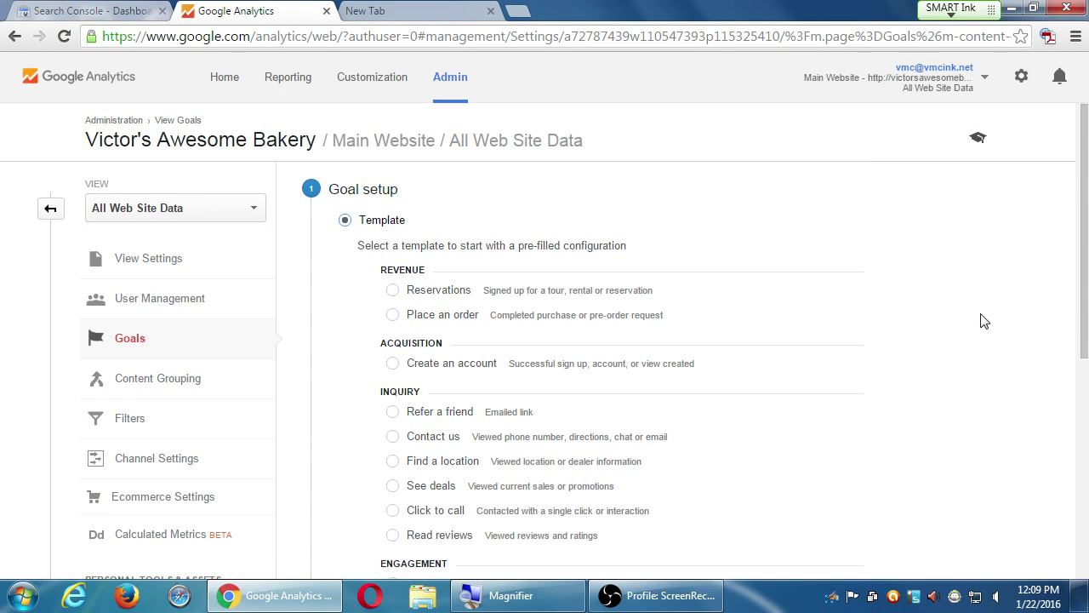
{"action": "scroll", "coordinate": [985, 321], "scroll_direction": "down", "scroll_amount": 4}
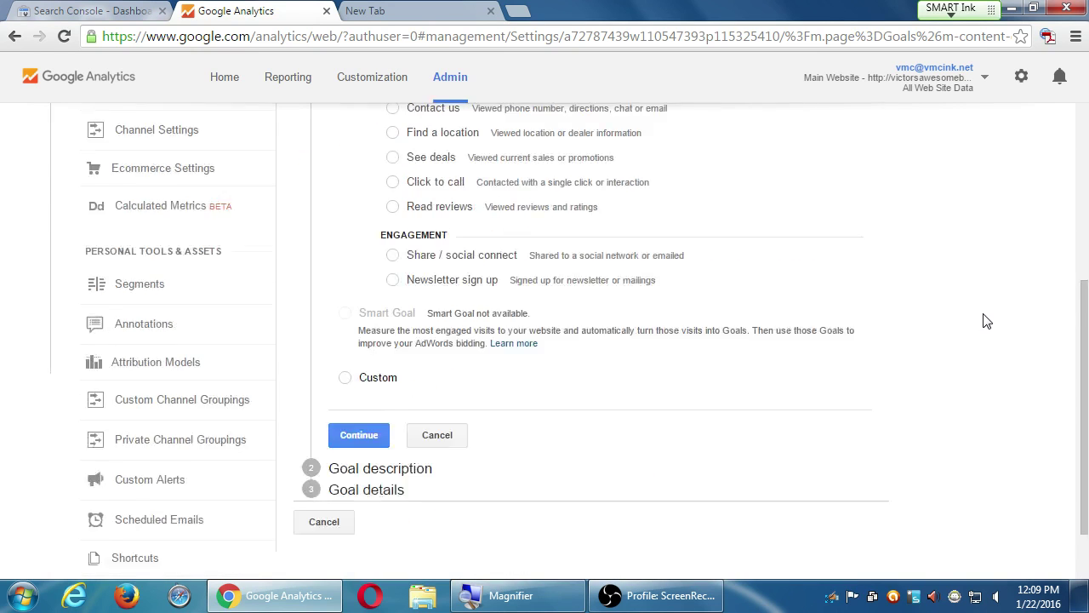
{"action": "scroll", "coordinate": [985, 320], "scroll_direction": "up", "scroll_amount": 4}
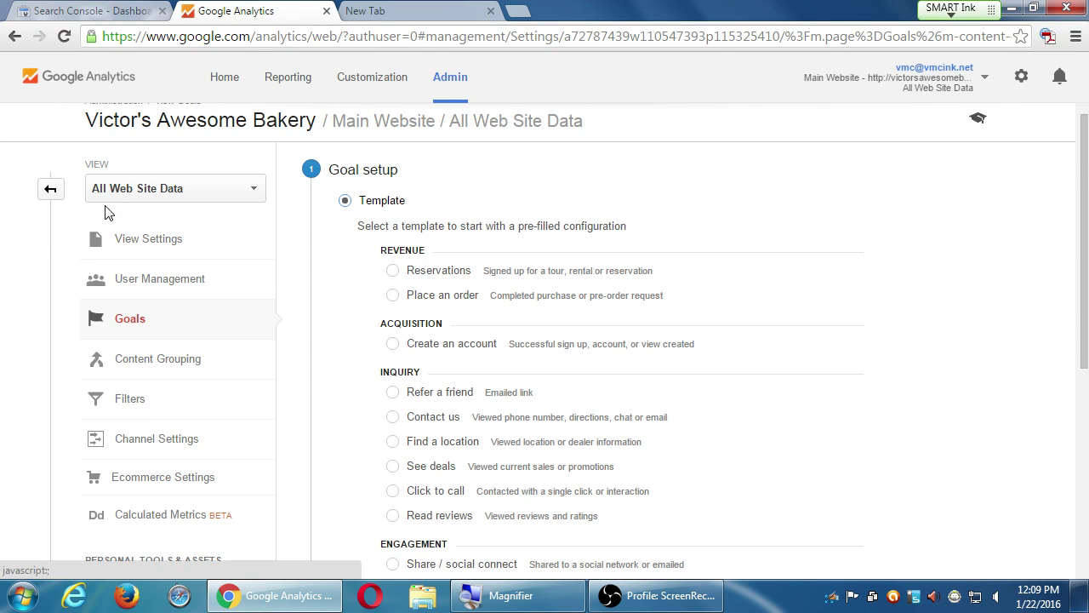
Abandon the new goal and look over the account settings
{"action": "left_click", "coordinate": [52, 192]}
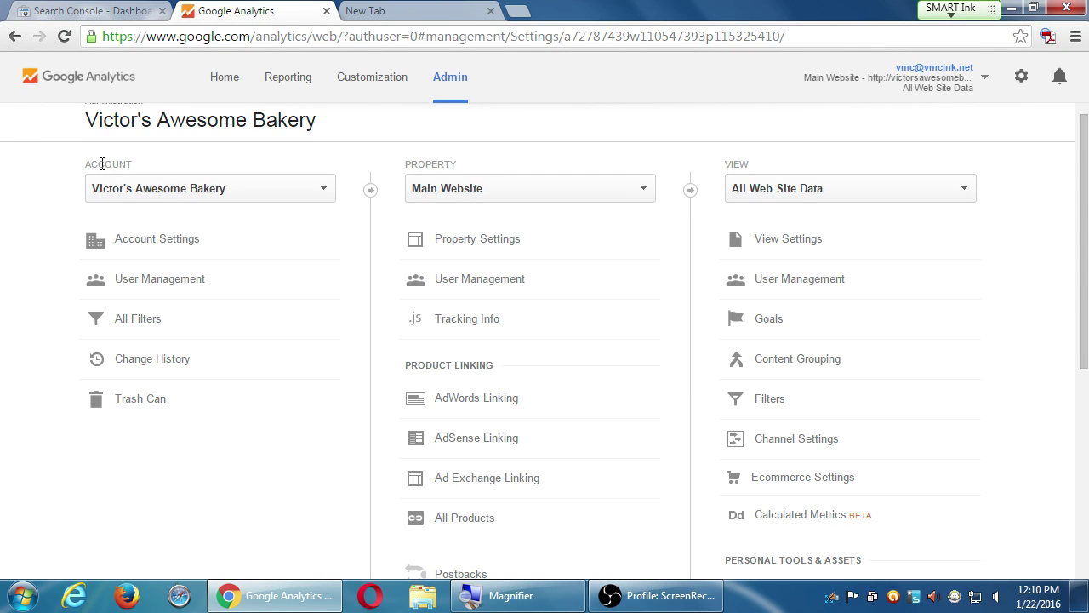
{"action": "left_click", "coordinate": [130, 254]}
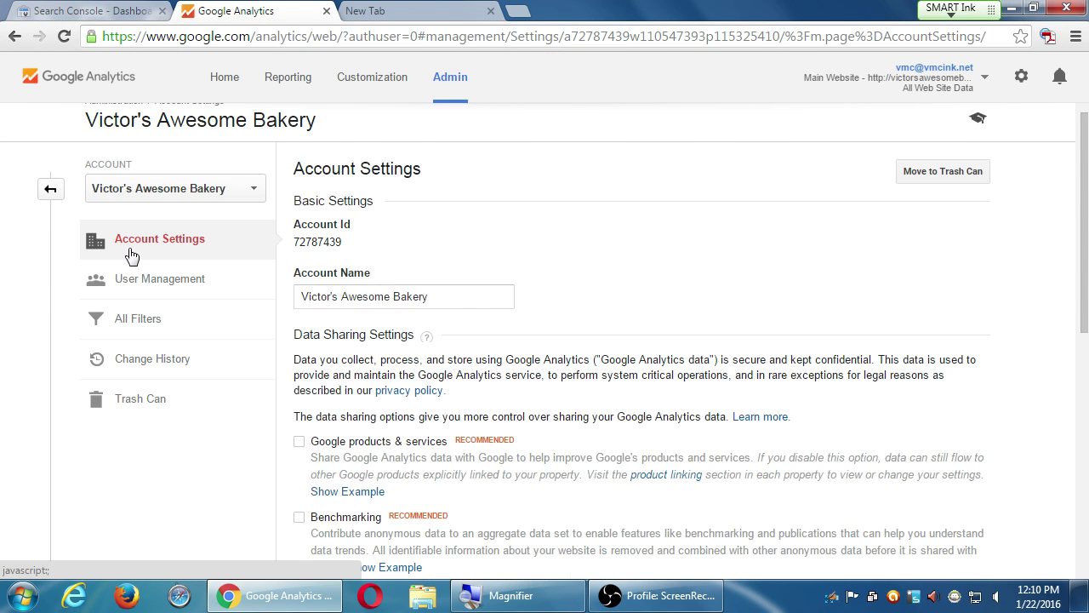
{"action": "scroll", "coordinate": [272, 391], "scroll_direction": "down", "scroll_amount": 6}
{"action": "scroll", "coordinate": [341, 397], "scroll_direction": "up", "scroll_amount": 10}
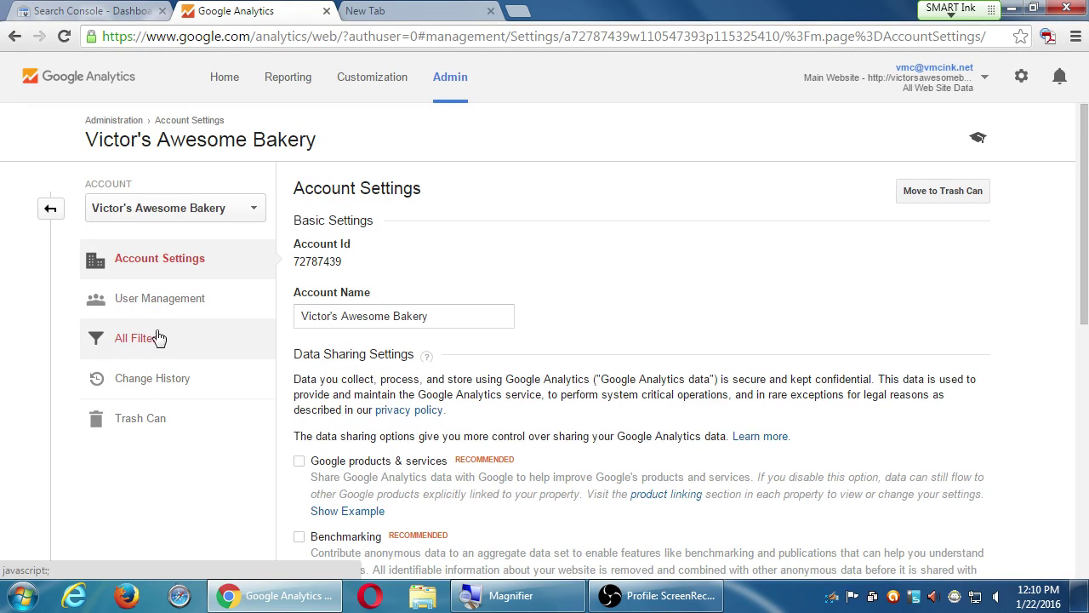
{"action": "left_click", "coordinate": [52, 211]}
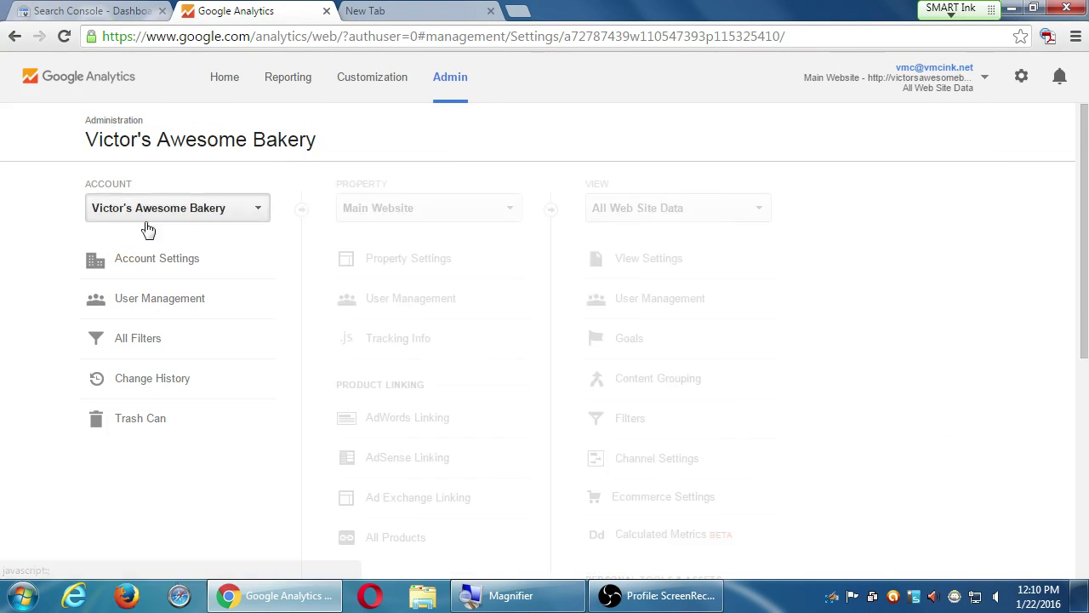
Review the Main Website property settings, then return to the All Web Site Data Goals list
{"action": "left_click", "coordinate": [448, 268]}
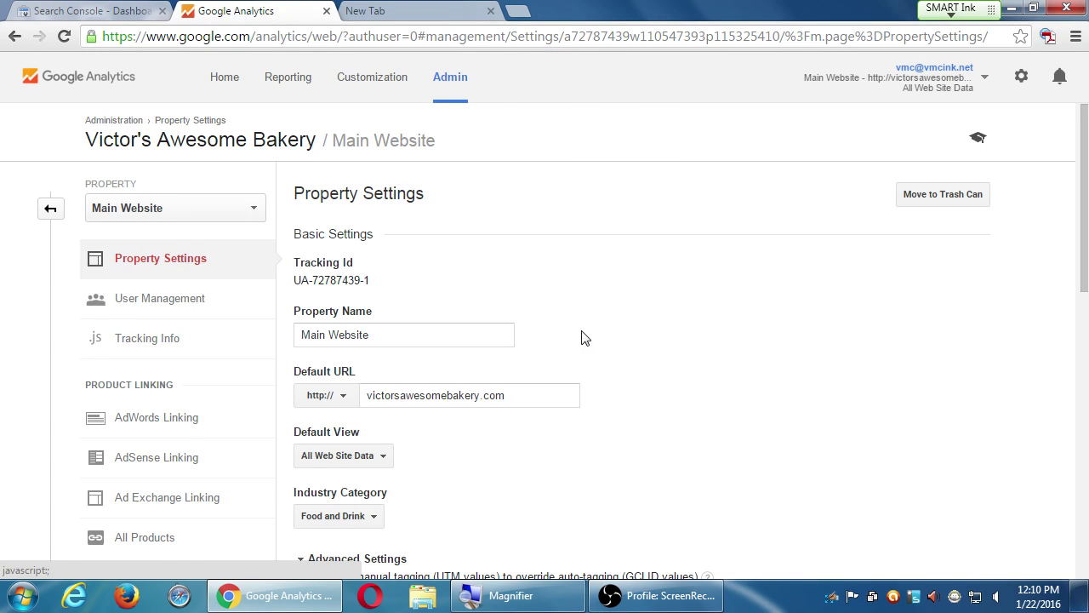
{"action": "left_click", "coordinate": [60, 217]}
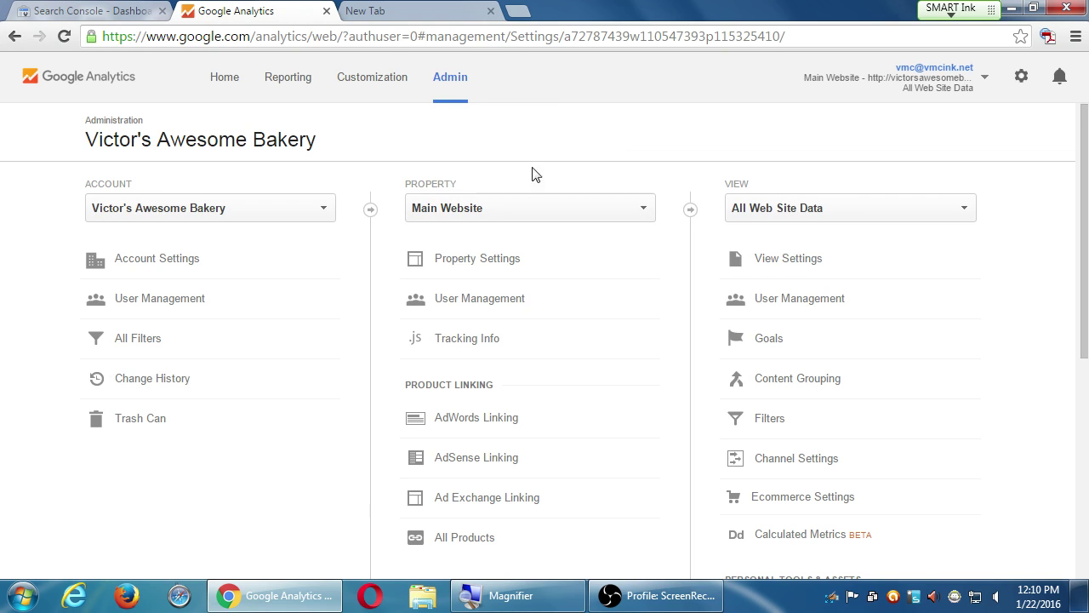
{"action": "left_click_drag", "start_coordinate": [407, 184], "coordinate": [442, 187]}
{"action": "left_click", "coordinate": [474, 267]}
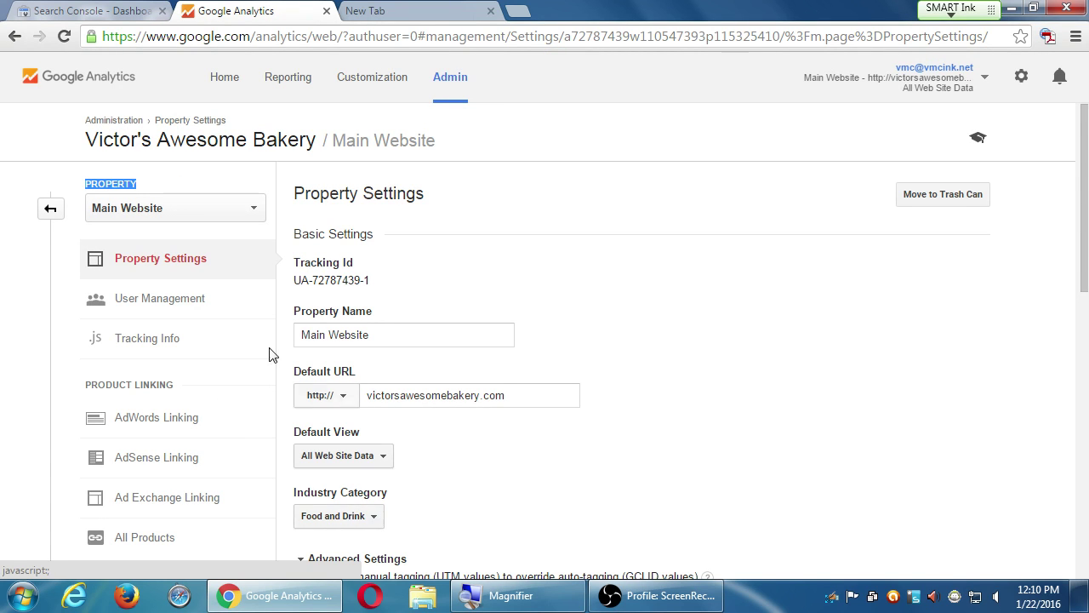
{"action": "left_click", "coordinate": [168, 183]}
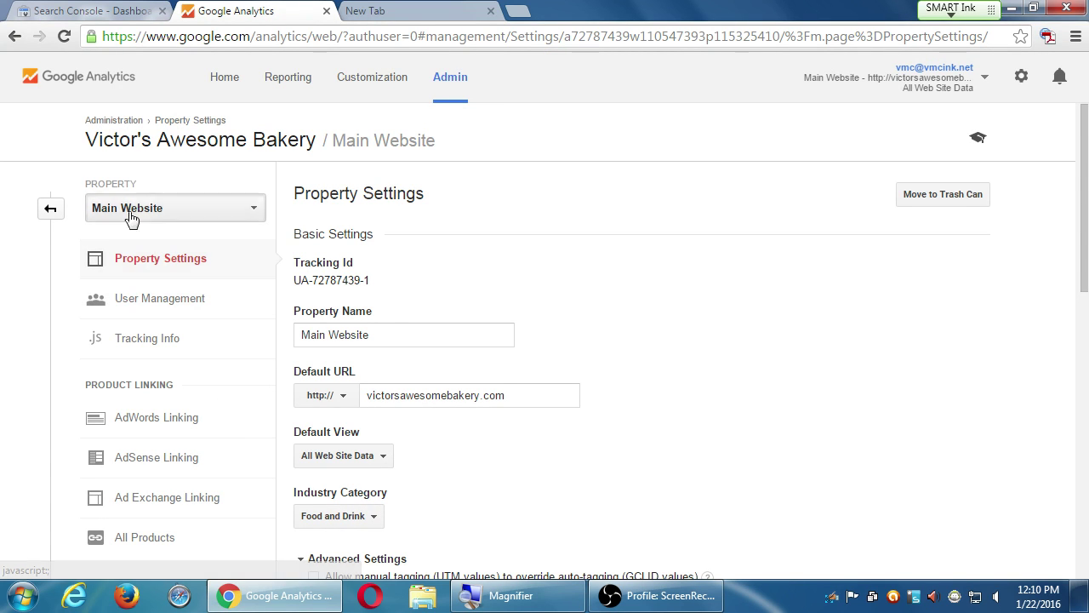
{"action": "left_click", "coordinate": [55, 216]}
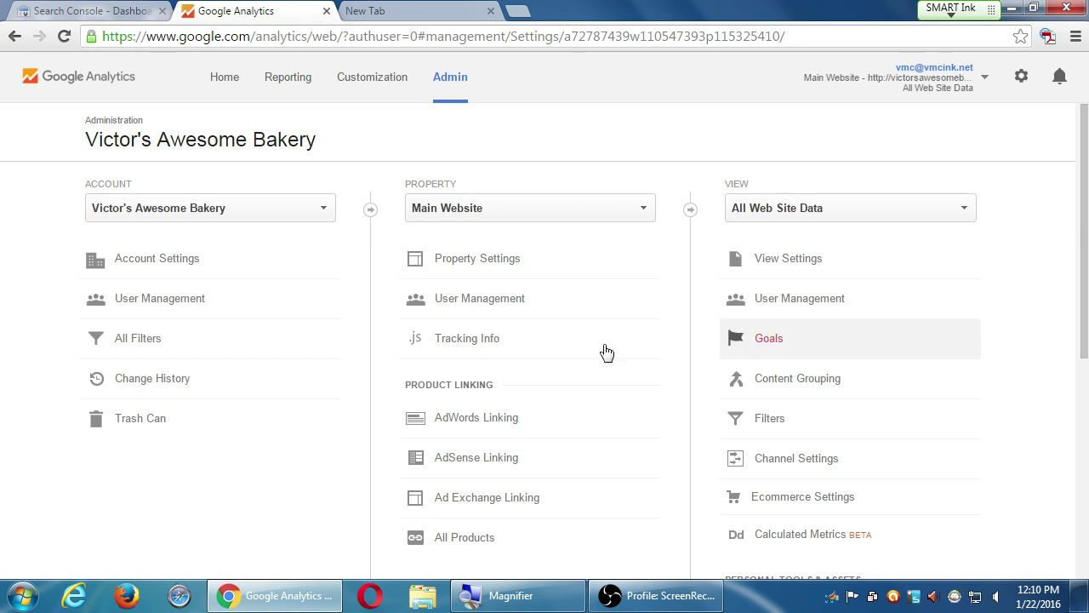
{"action": "left_click", "coordinate": [781, 344]}
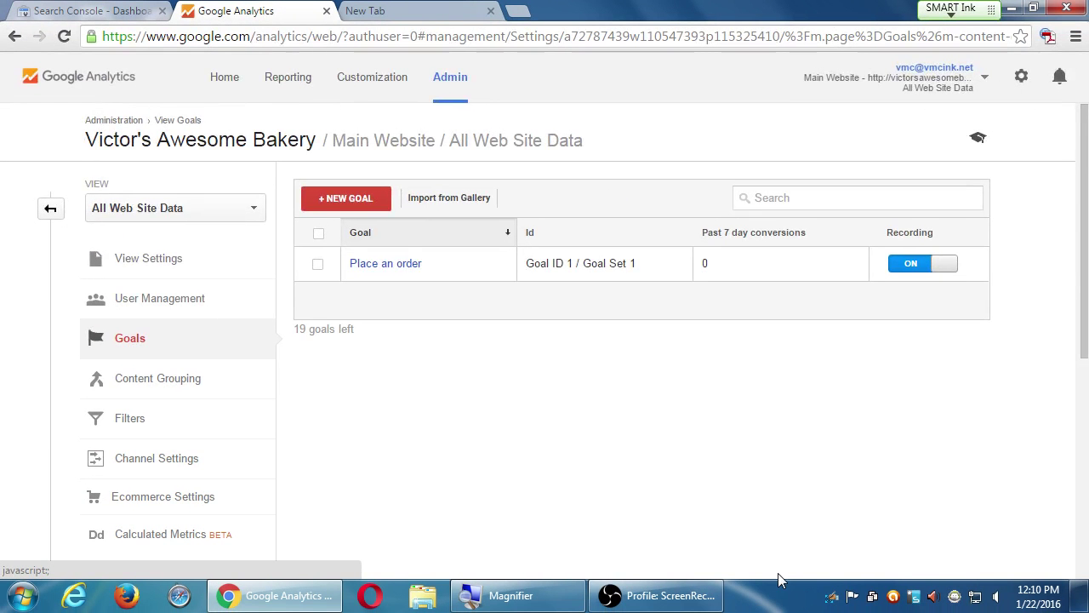
Scroll through the Goals list showing the single Place an order goal
{"action": "scroll", "coordinate": [187, 302], "scroll_direction": "down", "scroll_amount": 3}
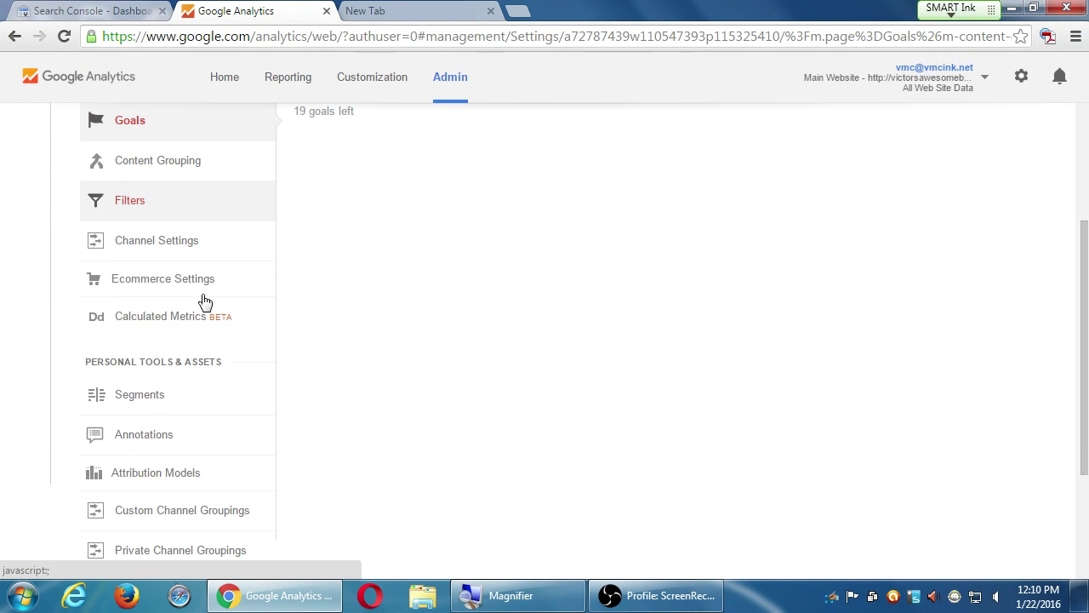
{"action": "scroll", "coordinate": [246, 355], "scroll_direction": "down", "scroll_amount": 4}
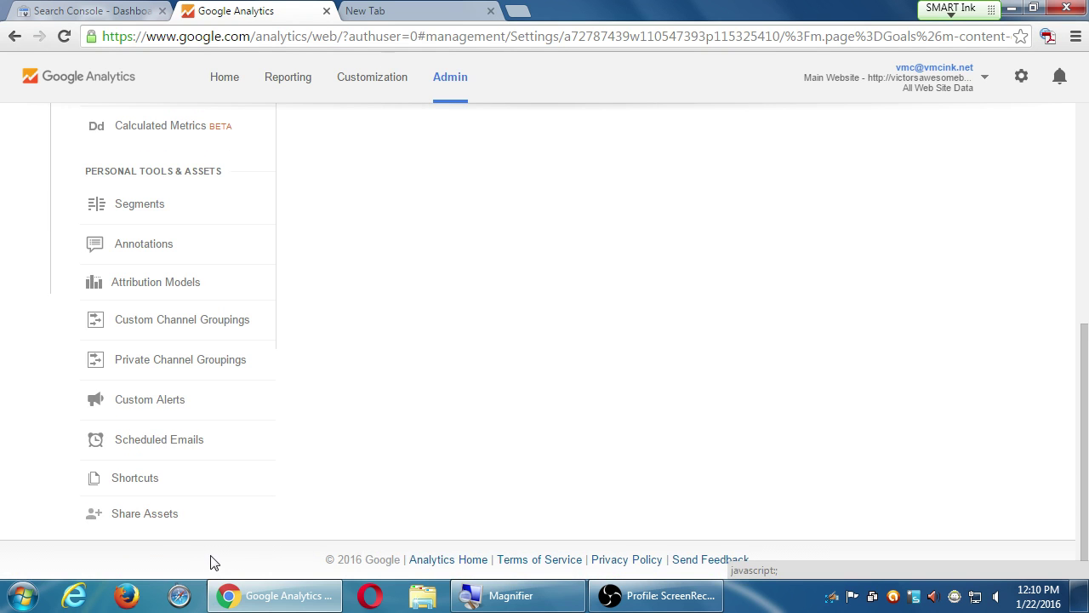
{"action": "scroll", "coordinate": [204, 562], "scroll_direction": "up", "scroll_amount": 5}
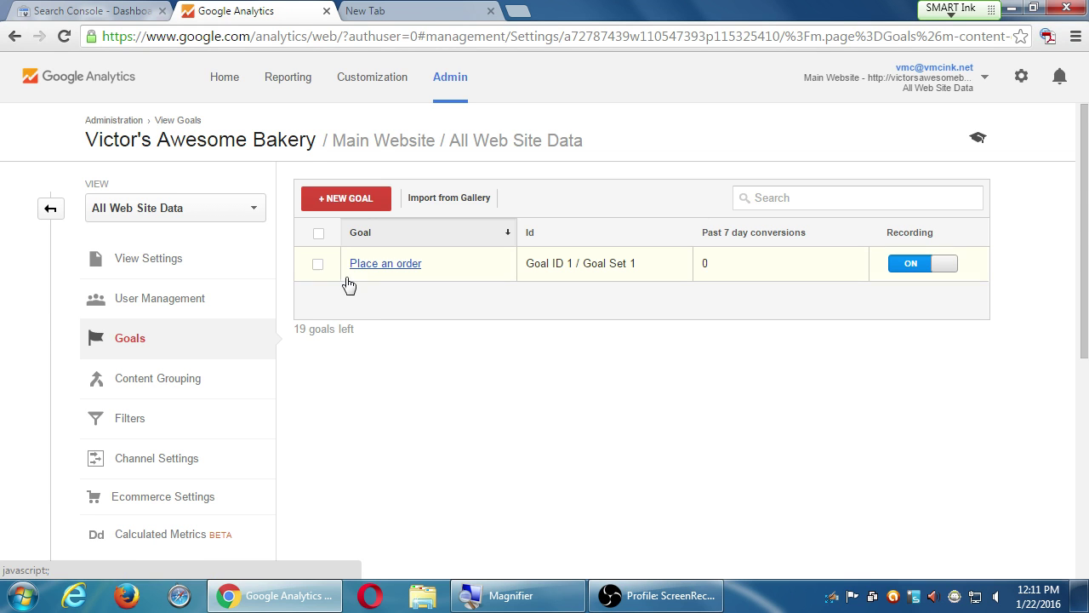
From the account list, expand PmD Interactive and open the Aqui es Texcoco view's Audience Overview
{"action": "left_click", "coordinate": [286, 77]}
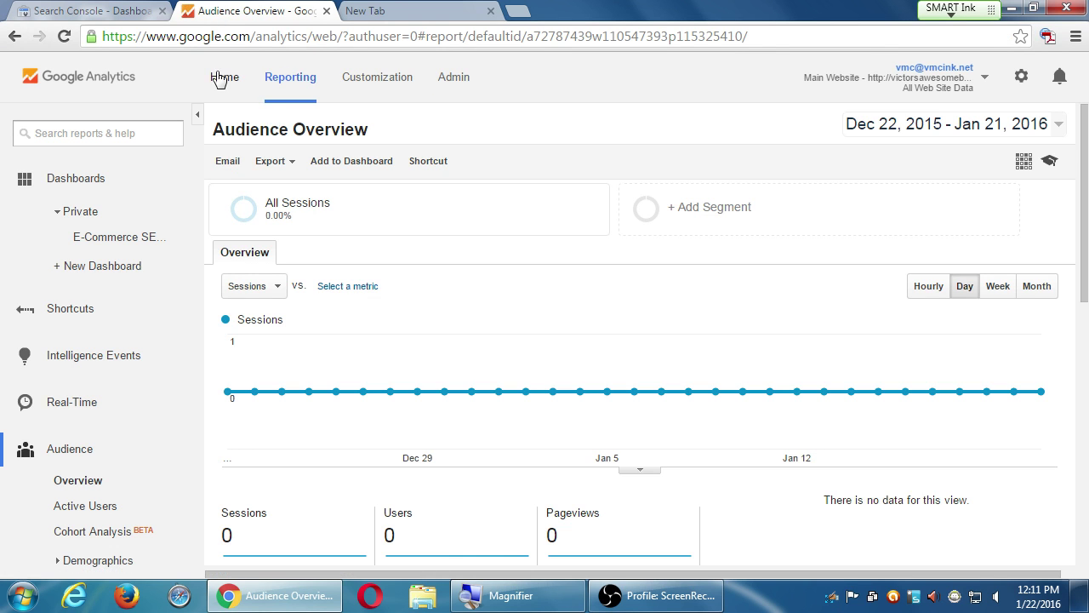
{"action": "left_click", "coordinate": [217, 76]}
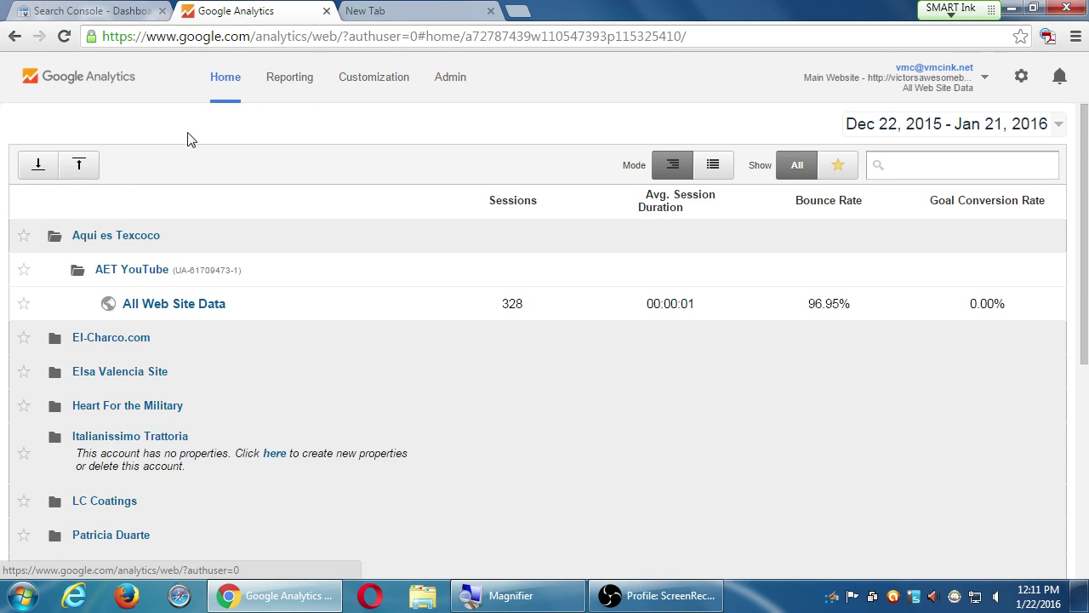
{"action": "scroll", "coordinate": [145, 332], "scroll_direction": "down", "scroll_amount": 4}
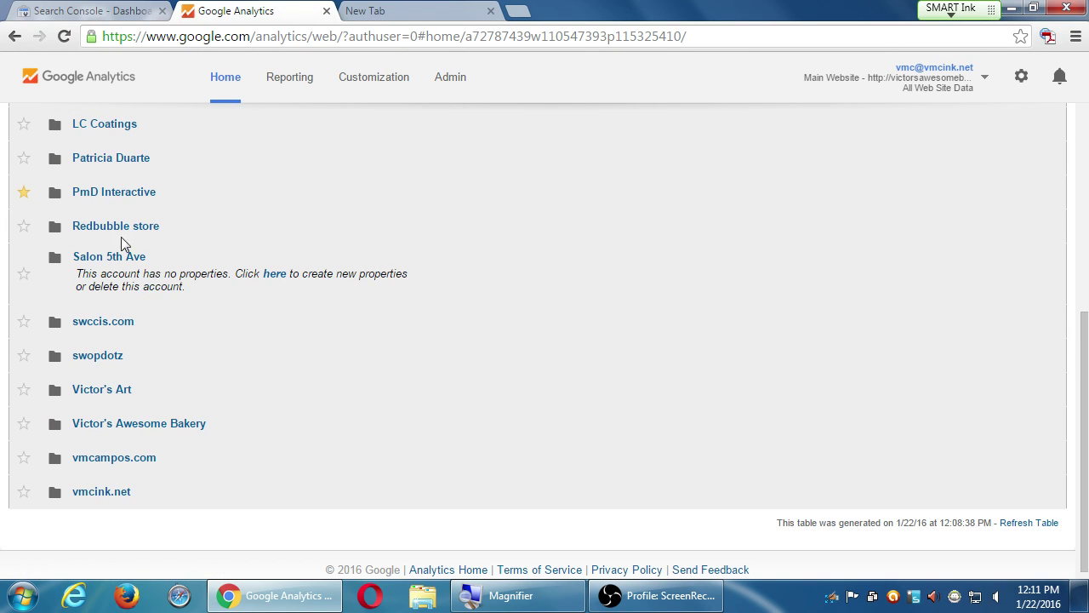
{"action": "left_click", "coordinate": [102, 189]}
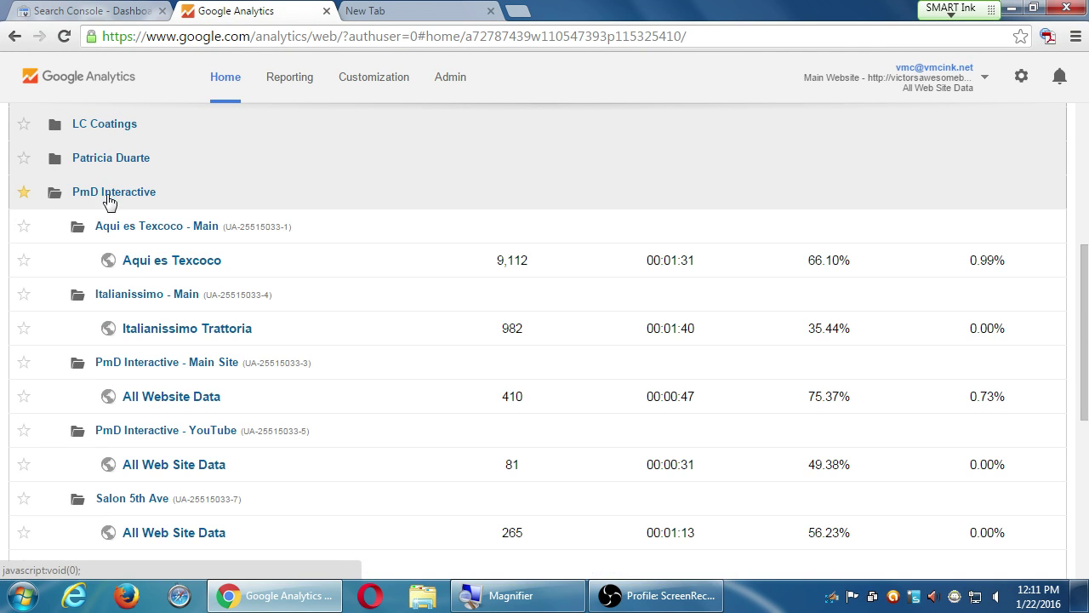
{"action": "left_click", "coordinate": [157, 257]}
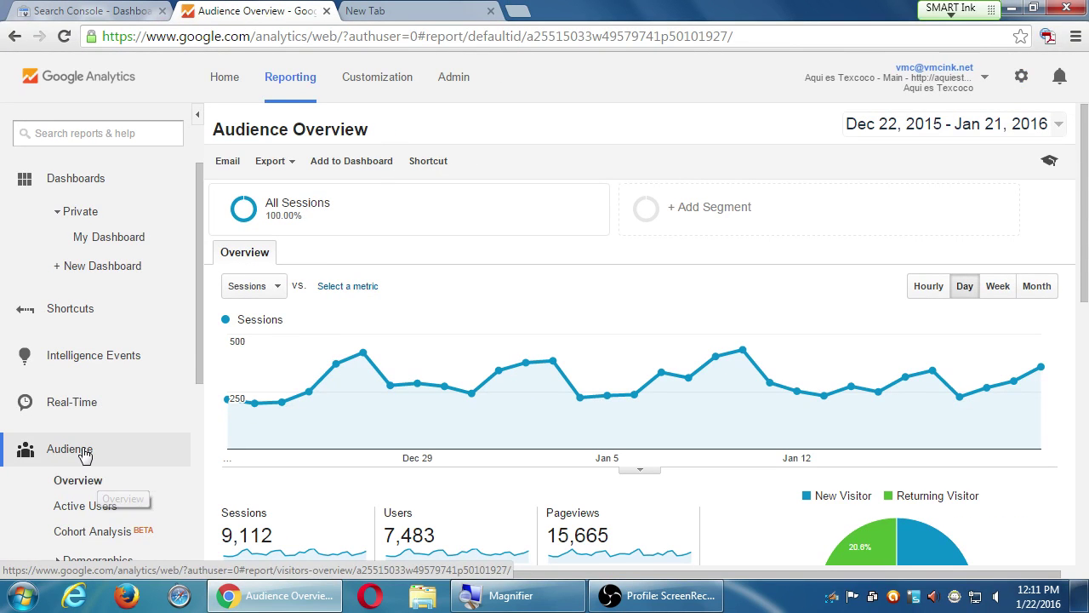
Collapse the Audience report group in the sidebar and scroll the sidebar
{"action": "left_click", "coordinate": [85, 455]}
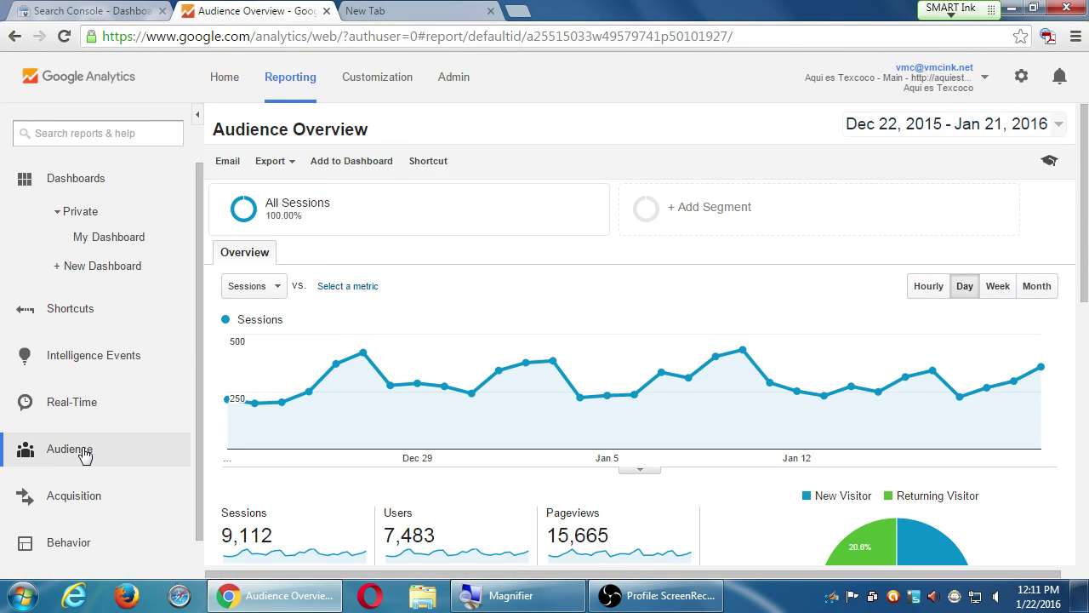
{"action": "scroll", "coordinate": [106, 502], "scroll_direction": "down", "scroll_amount": 1}
{"action": "scroll", "coordinate": [114, 532], "scroll_direction": "up", "scroll_amount": 1}
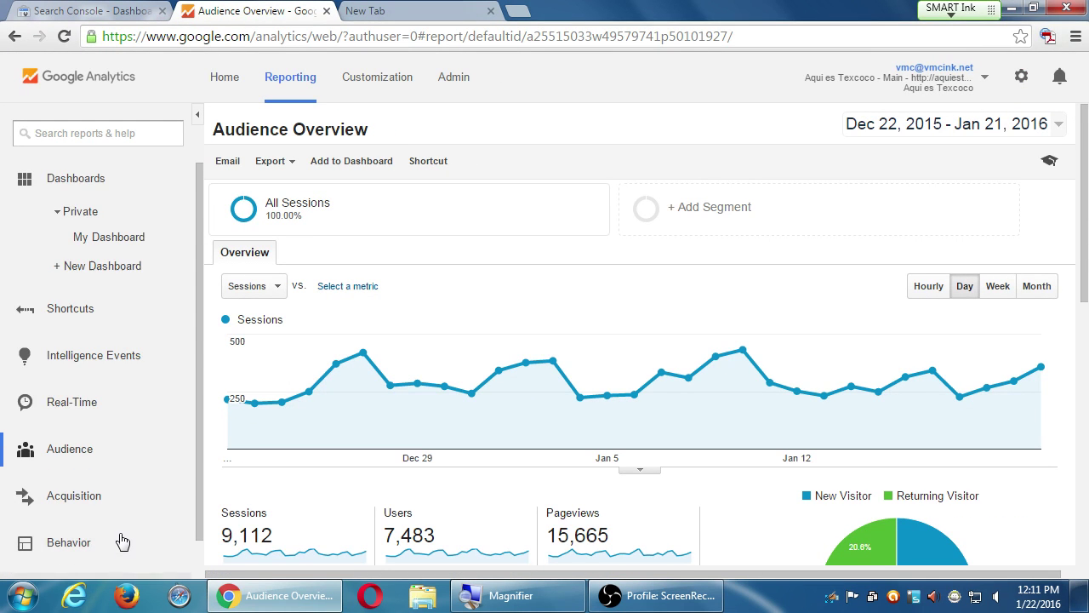
{"action": "scroll", "coordinate": [104, 569], "scroll_direction": "down", "scroll_amount": 2}
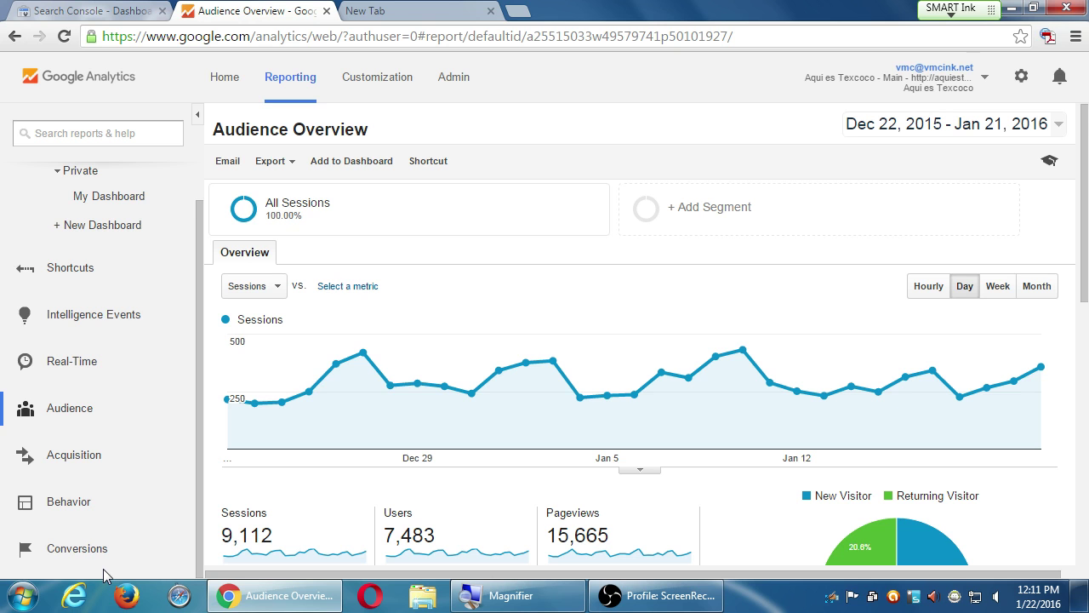
Open the Real-Time Overview and scroll through its active users, top pages and locations
{"action": "left_click", "coordinate": [58, 361]}
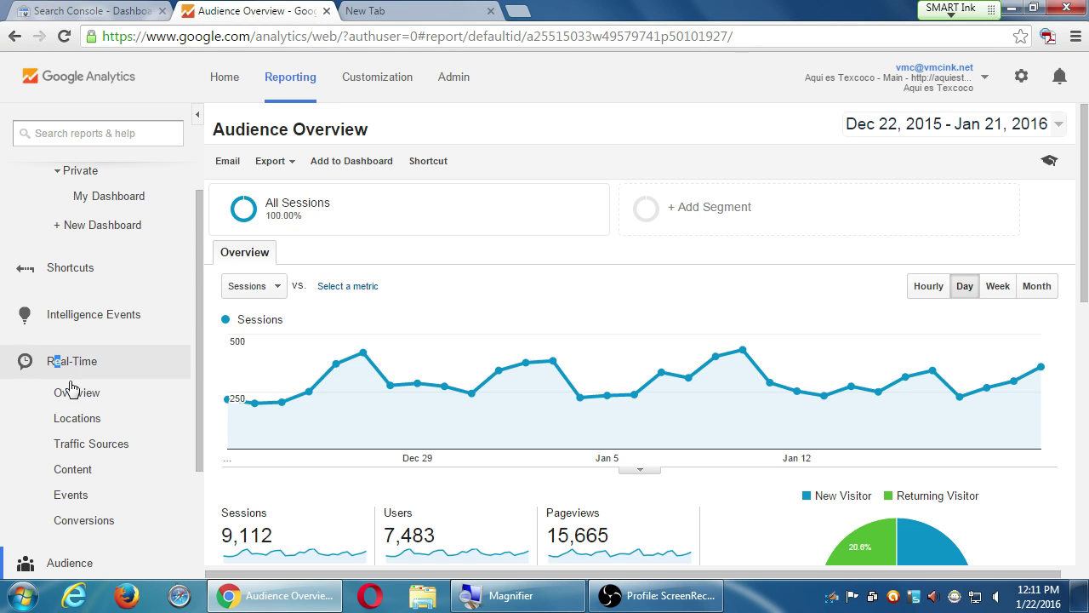
{"action": "left_click", "coordinate": [75, 393]}
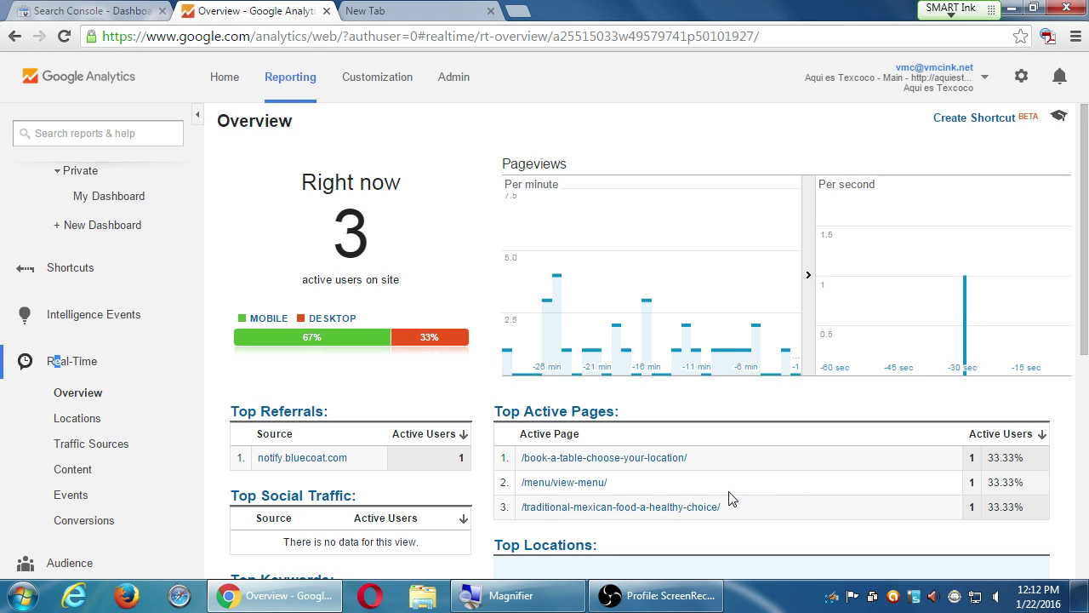
{"action": "scroll", "coordinate": [724, 496], "scroll_direction": "down", "scroll_amount": 1}
{"action": "scroll", "coordinate": [666, 469], "scroll_direction": "down", "scroll_amount": 4}
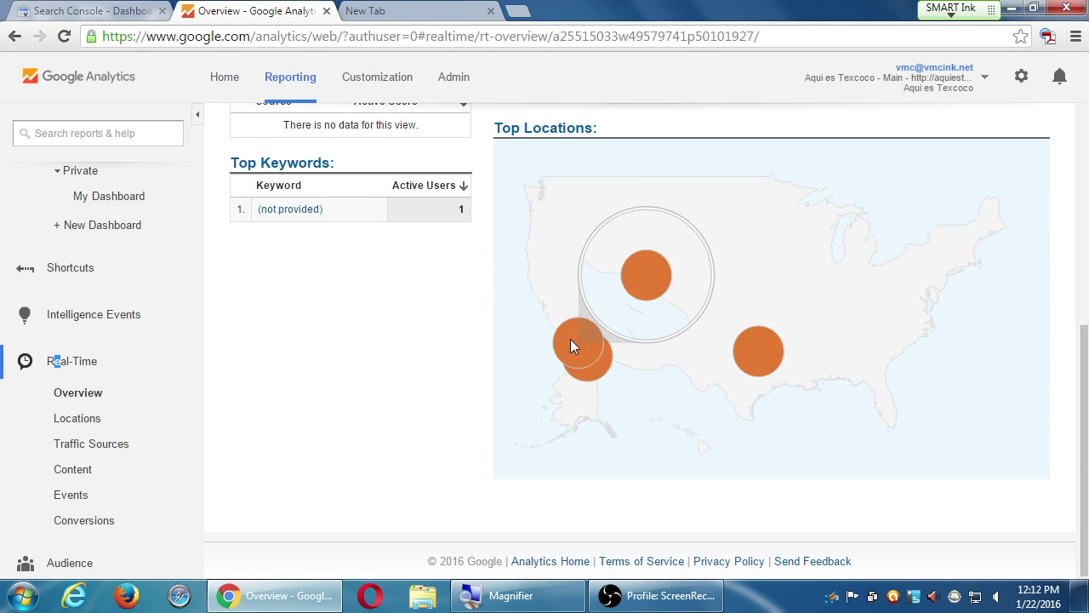
{"action": "scroll", "coordinate": [581, 349], "scroll_direction": "up", "scroll_amount": 1}
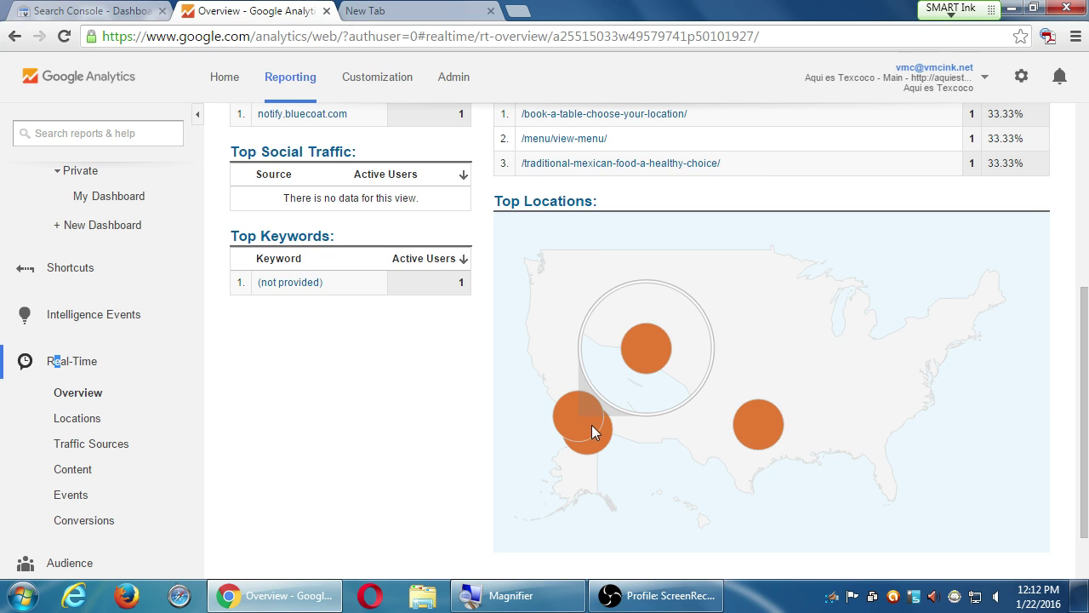
{"action": "mouse_move", "coordinate": [760, 429]}
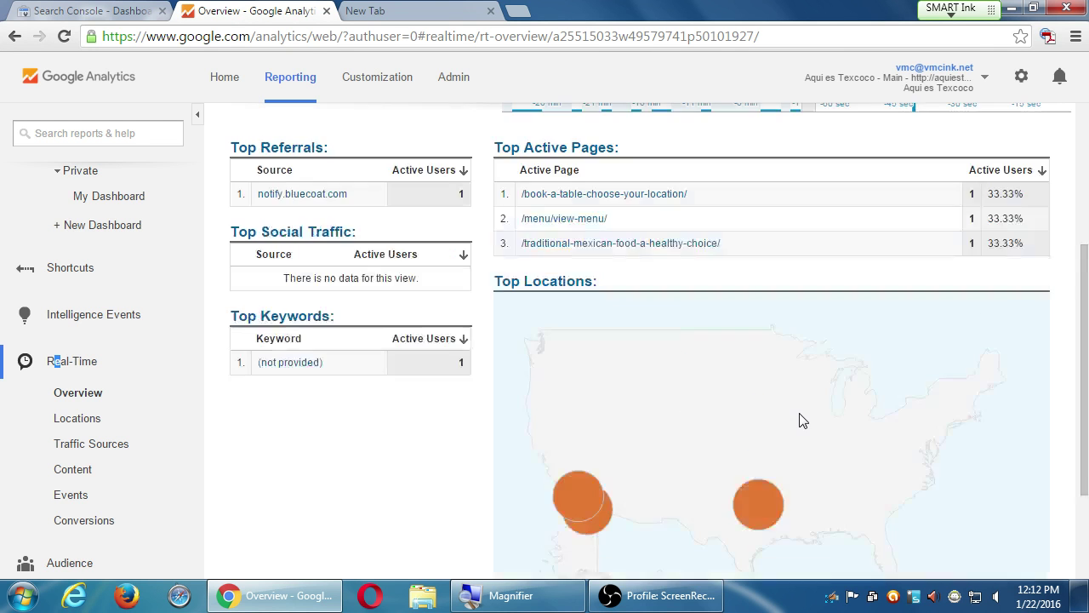
{"action": "scroll", "coordinate": [800, 420], "scroll_direction": "up", "scroll_amount": 3}
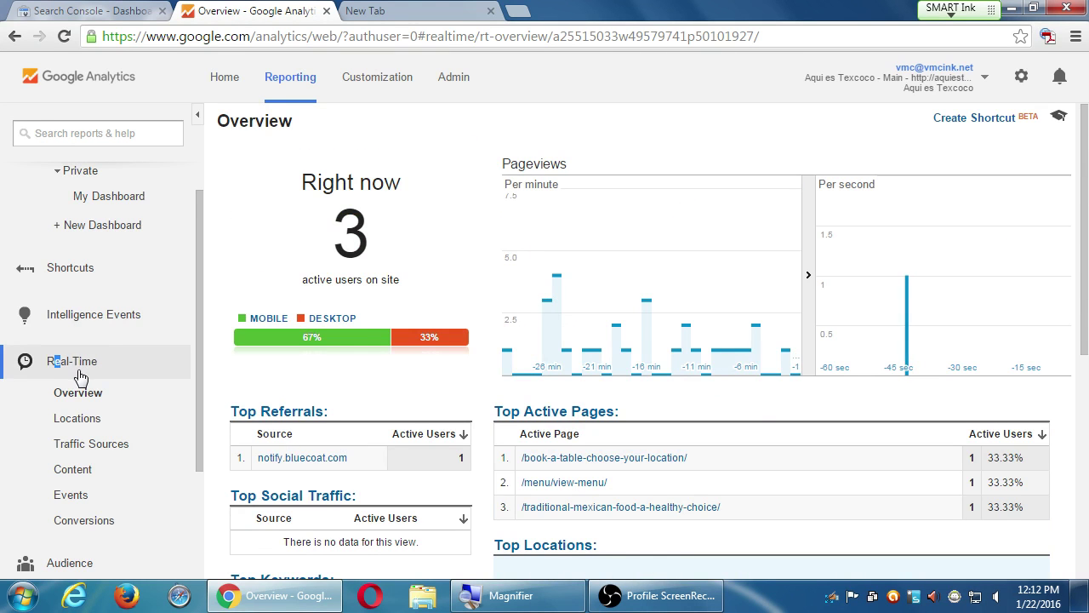
{"action": "scroll", "coordinate": [83, 372], "scroll_direction": "down", "scroll_amount": 3}
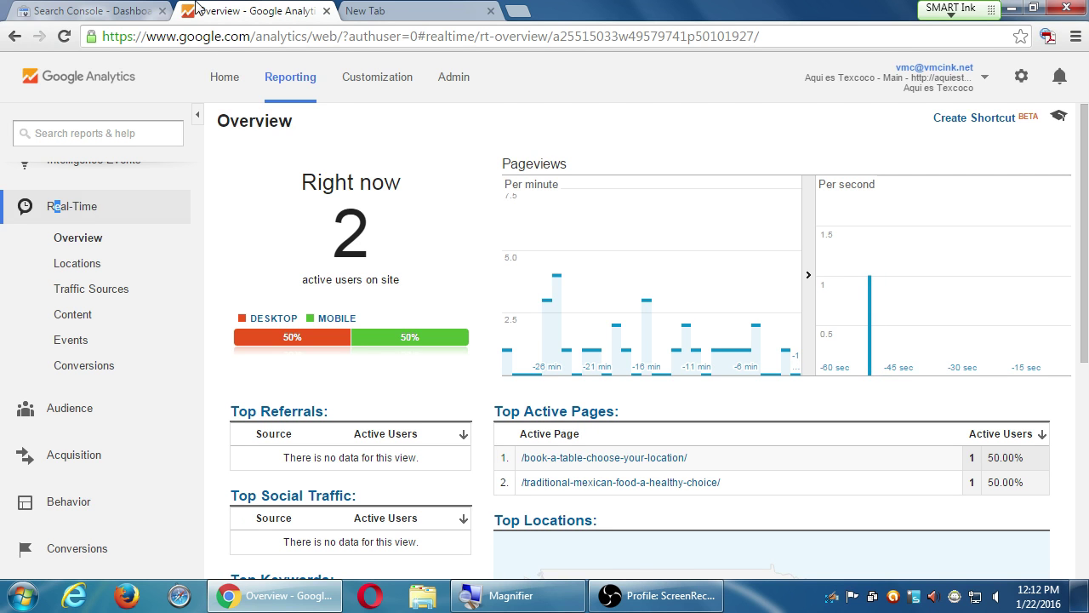
Open the Audience Overview report and collapse the Real-Time group
{"action": "left_click", "coordinate": [68, 410]}
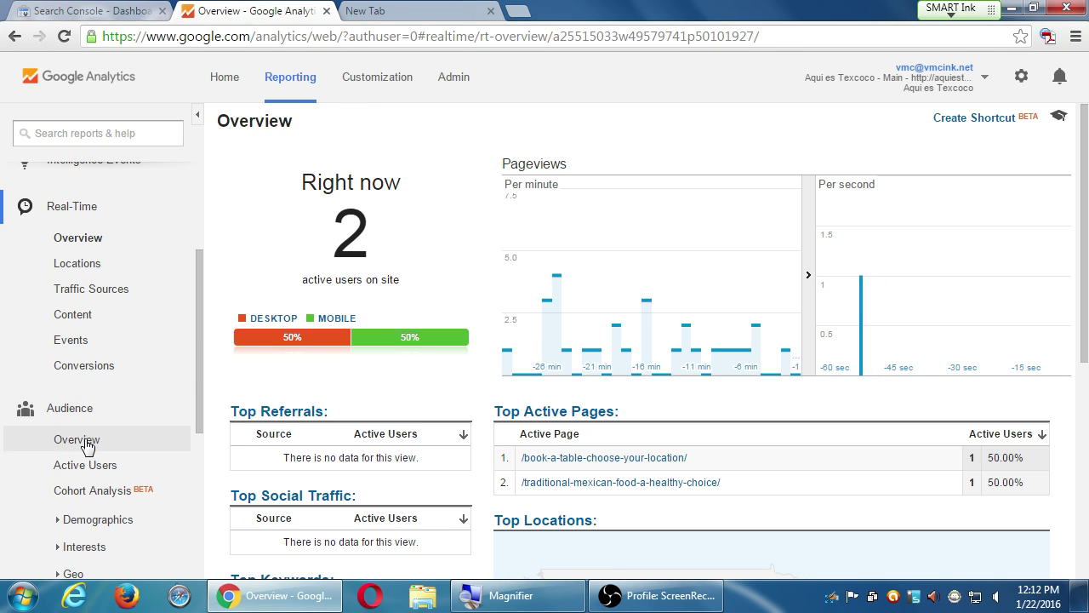
{"action": "left_click", "coordinate": [85, 439]}
{"action": "left_click", "coordinate": [87, 214]}
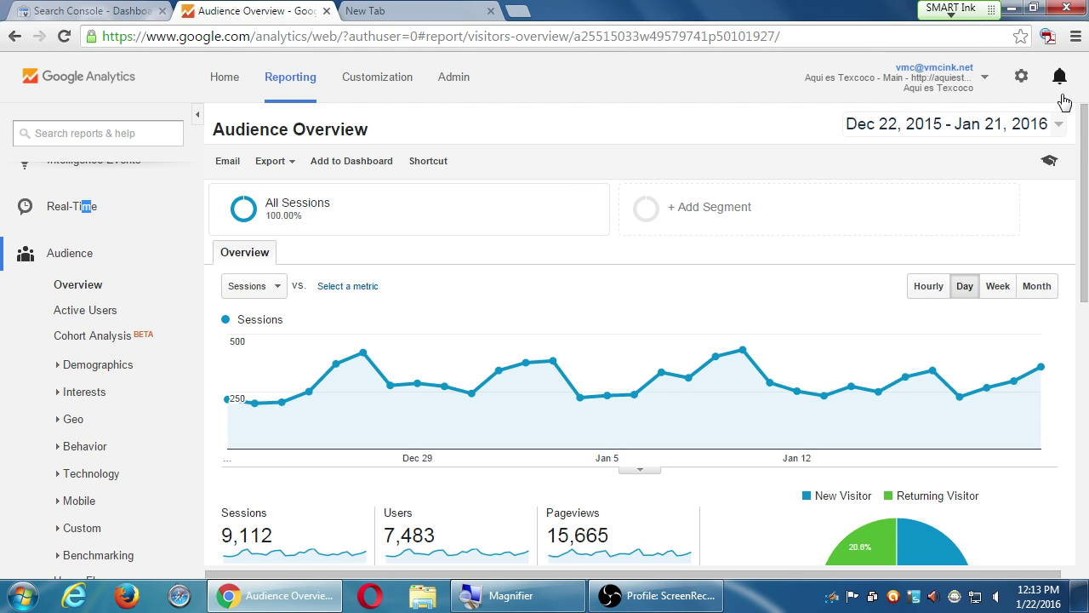
Change the start date to Jan 21, 2015 and apply the one-year range
{"action": "left_click", "coordinate": [1060, 126]}
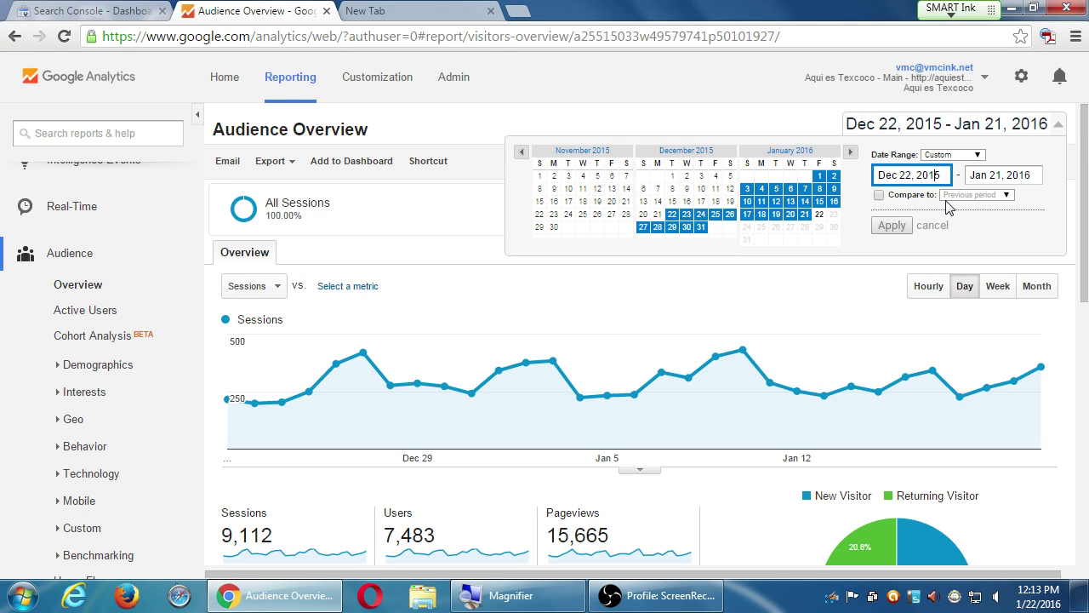
{"action": "key", "text": "shift+Left"}
{"action": "type", "text": "6"}
{"action": "key", "text": "shift+Left"}
{"action": "key", "text": "shift+Left"}
{"action": "type", "text": "21"}
{"action": "key", "text": "shift+Left"}
{"action": "key", "text": "shift+Left"}
{"action": "key", "text": "shift+Left"}
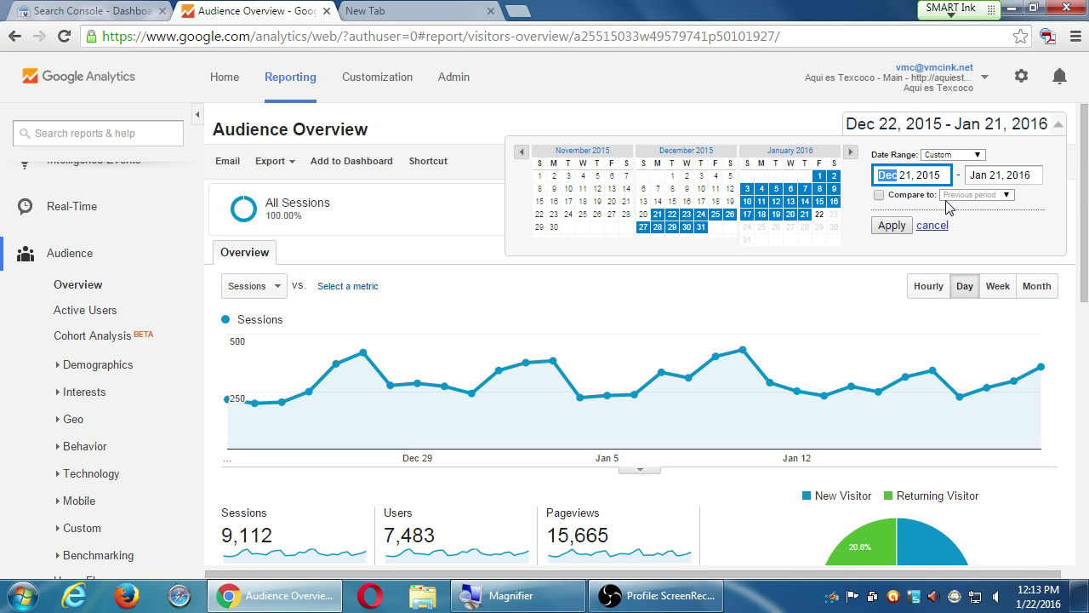
{"action": "type", "text": "Jan"}
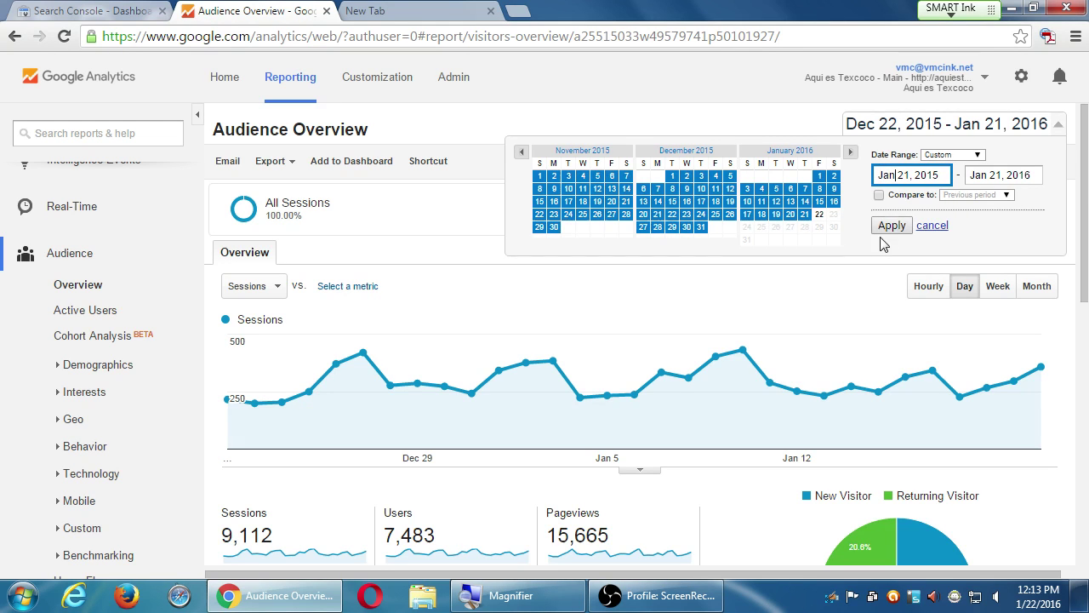
{"action": "left_click", "coordinate": [889, 225]}
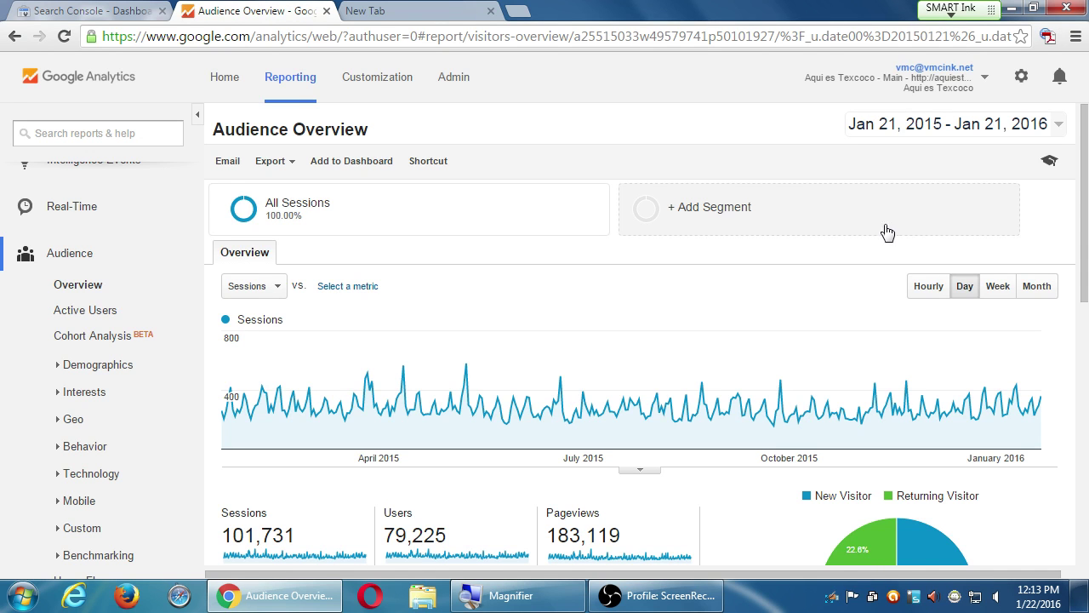
Scroll to the year's metric summary and check the definitions of Sessions and Users
{"action": "scroll", "coordinate": [888, 248], "scroll_direction": "down", "scroll_amount": 3}
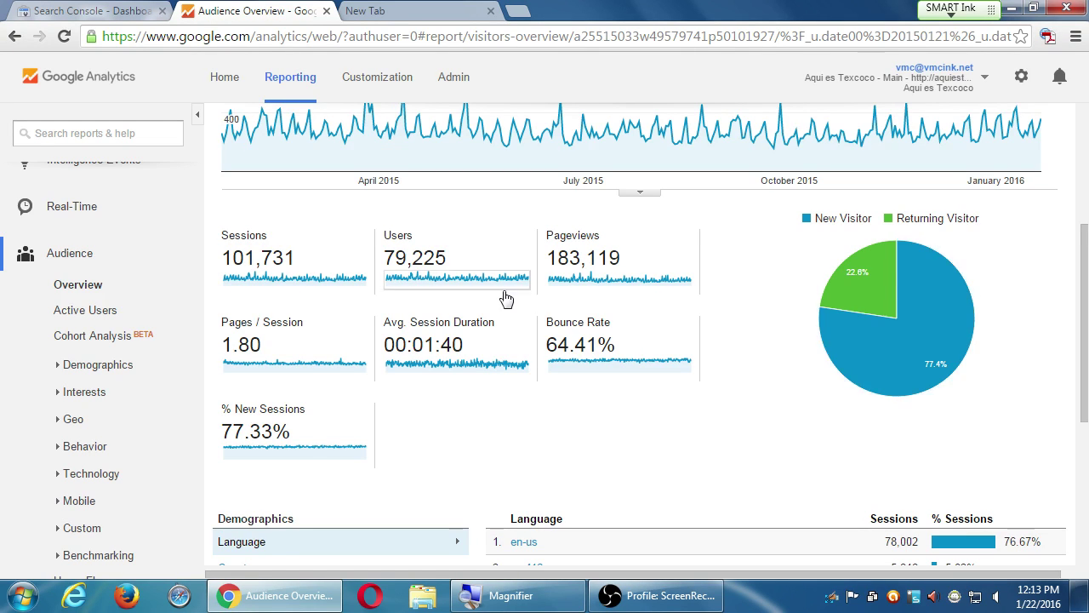
{"action": "mouse_move", "coordinate": [254, 240]}
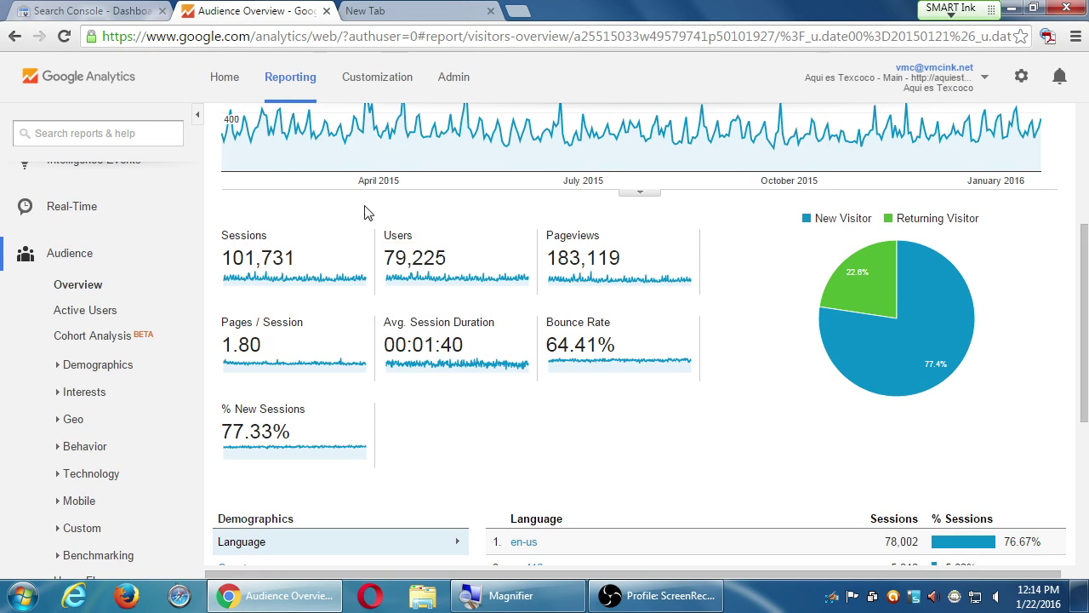
{"action": "mouse_move", "coordinate": [411, 237]}
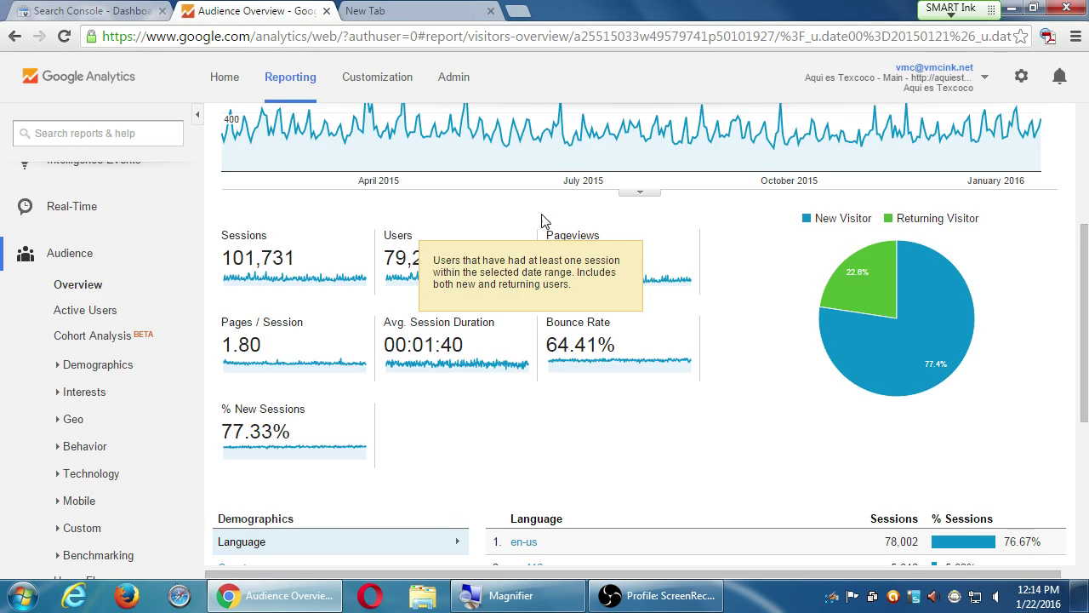
{"action": "mouse_move", "coordinate": [598, 241]}
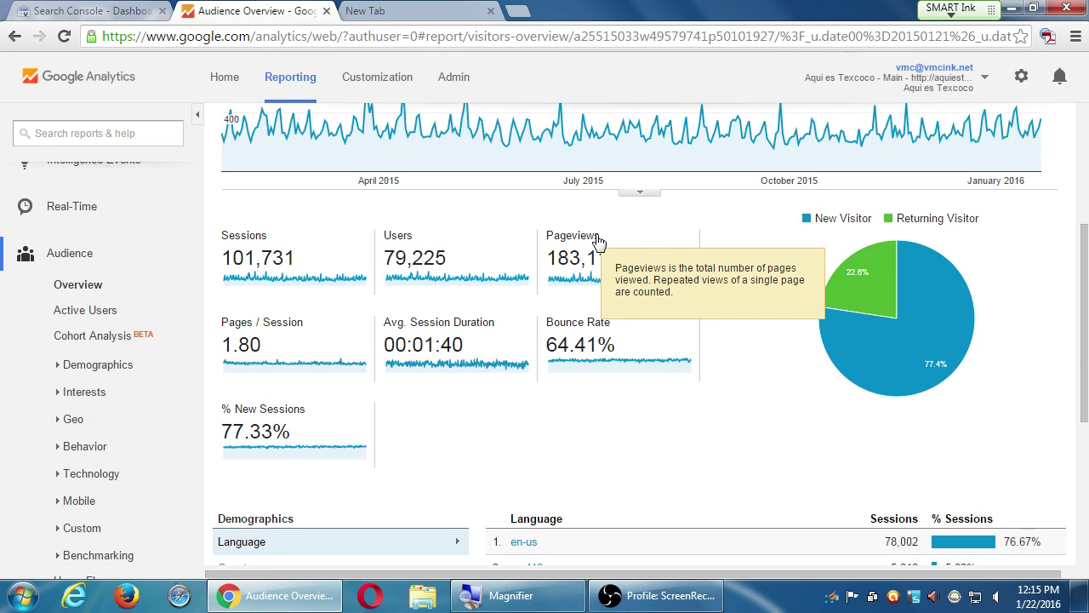
{"action": "mouse_move", "coordinate": [409, 244]}
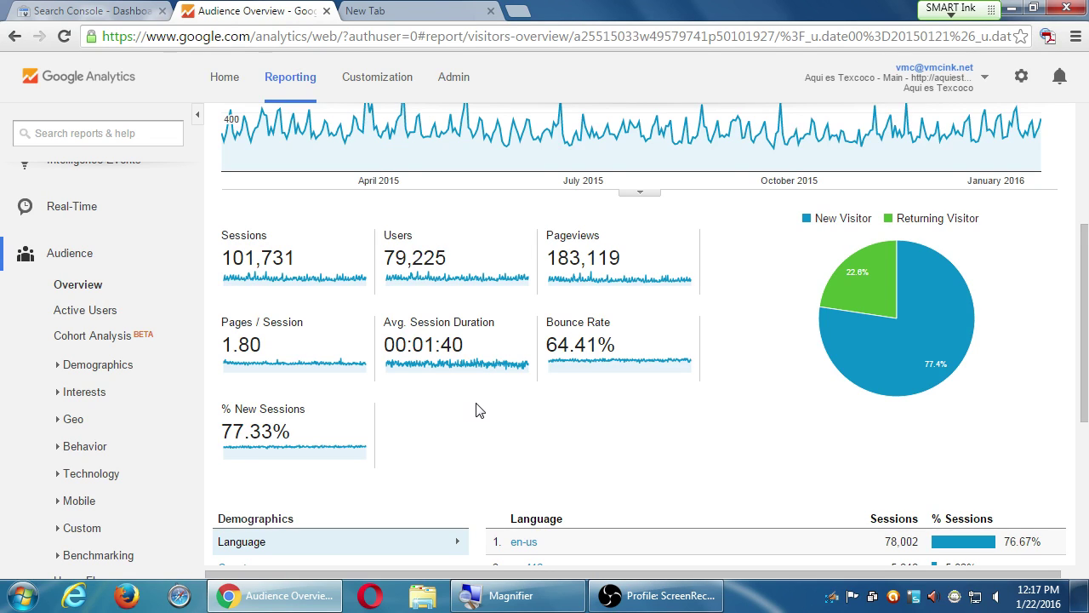
Scroll down to reveal the full top-ten Language table, with es third at 3,903 sessions
{"action": "mouse_move", "coordinate": [588, 329]}
{"action": "scroll", "coordinate": [511, 452], "scroll_direction": "down", "scroll_amount": 3}
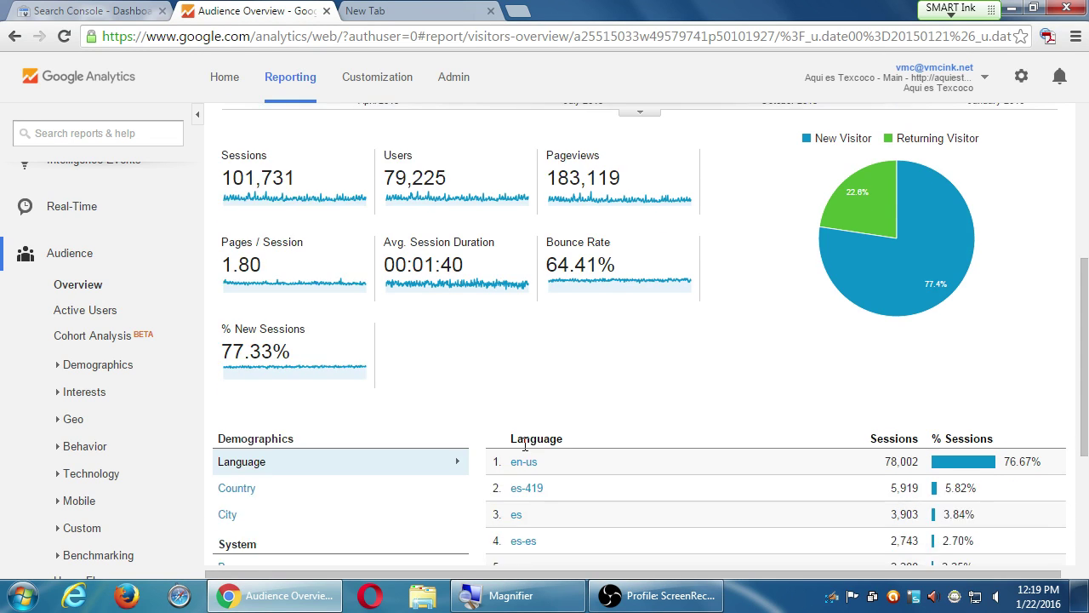
{"action": "scroll", "coordinate": [495, 335], "scroll_direction": "up", "scroll_amount": 1}
{"action": "scroll", "coordinate": [498, 334], "scroll_direction": "down", "scroll_amount": 2}
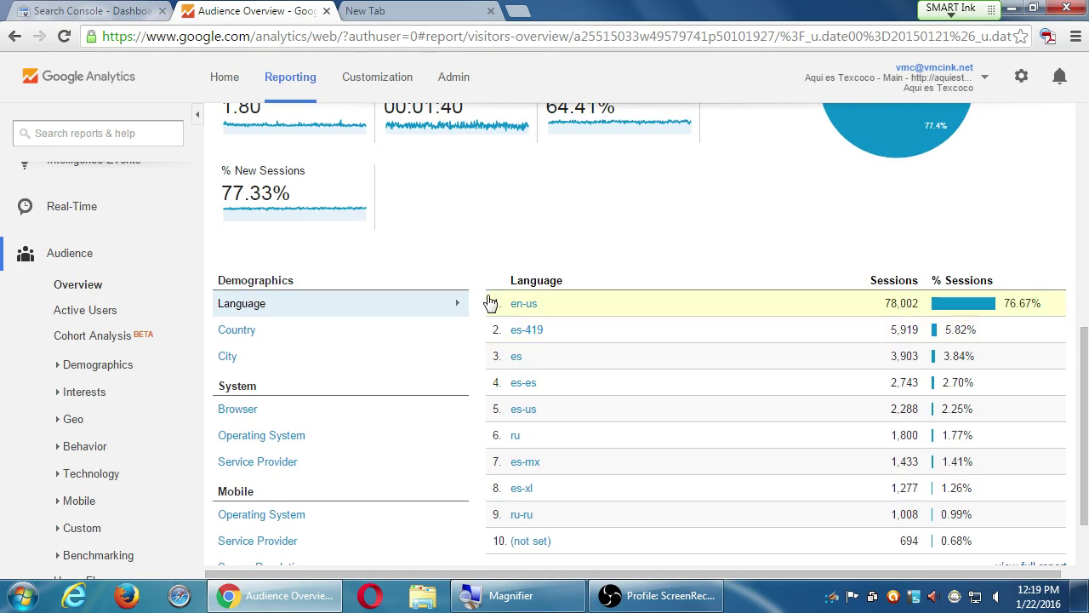
{"action": "scroll", "coordinate": [457, 195], "scroll_direction": "down", "scroll_amount": 1}
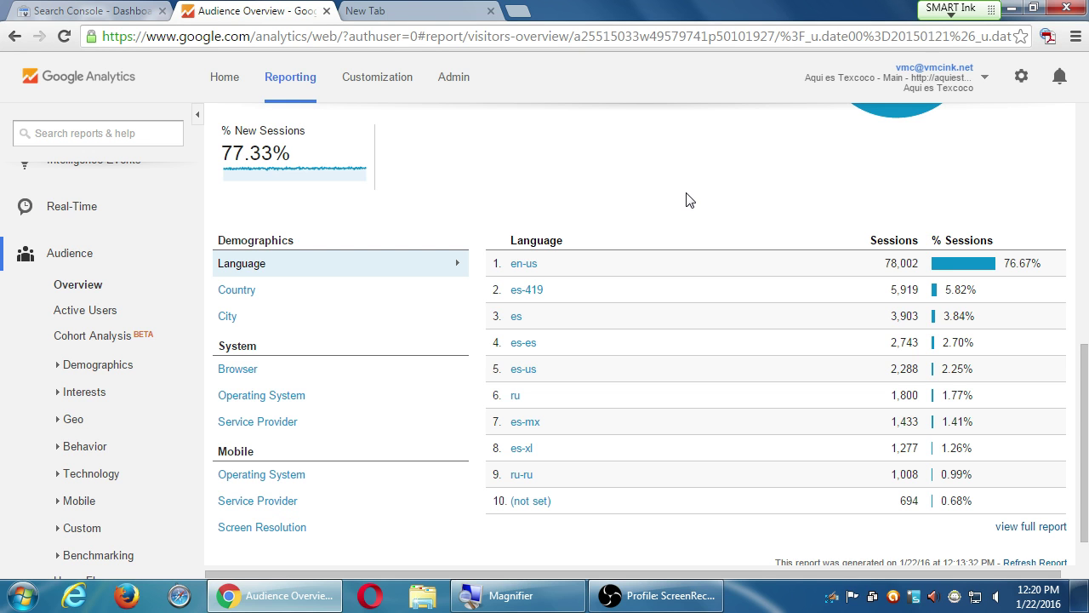
Break sessions down by Country, led by United States with 84,628 (83.19%)
{"action": "left_click", "coordinate": [228, 286]}
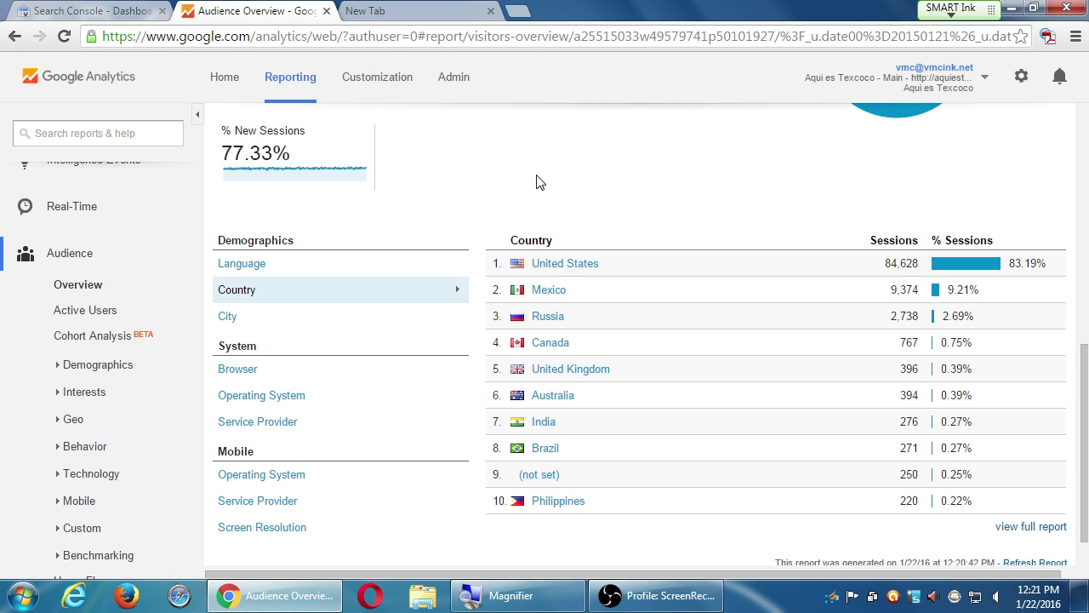
Break sessions down by City, led by Los Angeles with 23,022 (22.63%)
{"action": "left_click", "coordinate": [253, 319]}
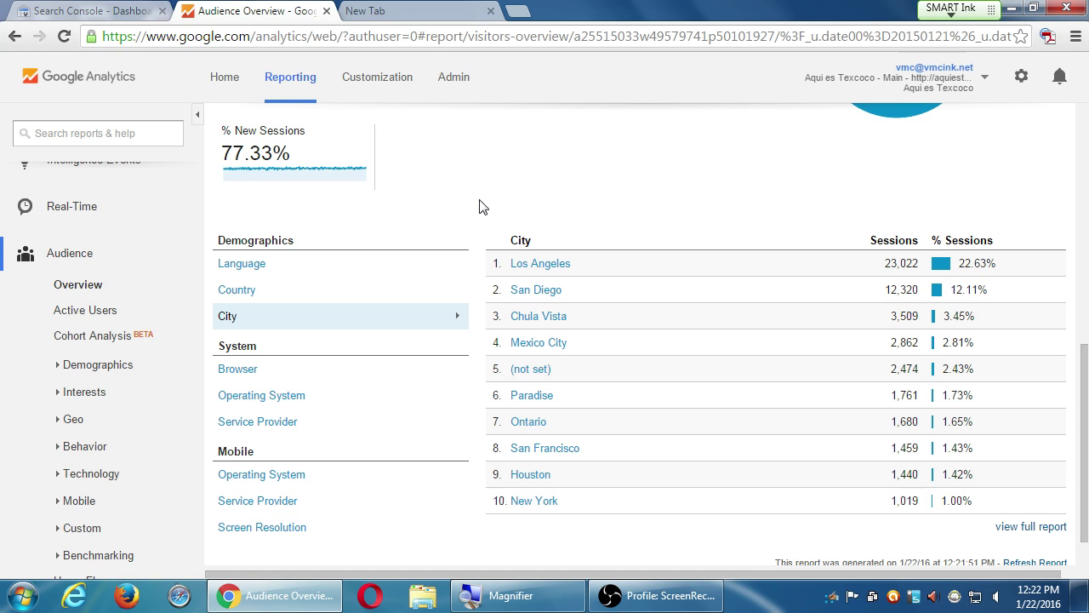
Break sessions down by Browser, led by Chrome with 48,091 (47.27%)
{"action": "left_click", "coordinate": [254, 375]}
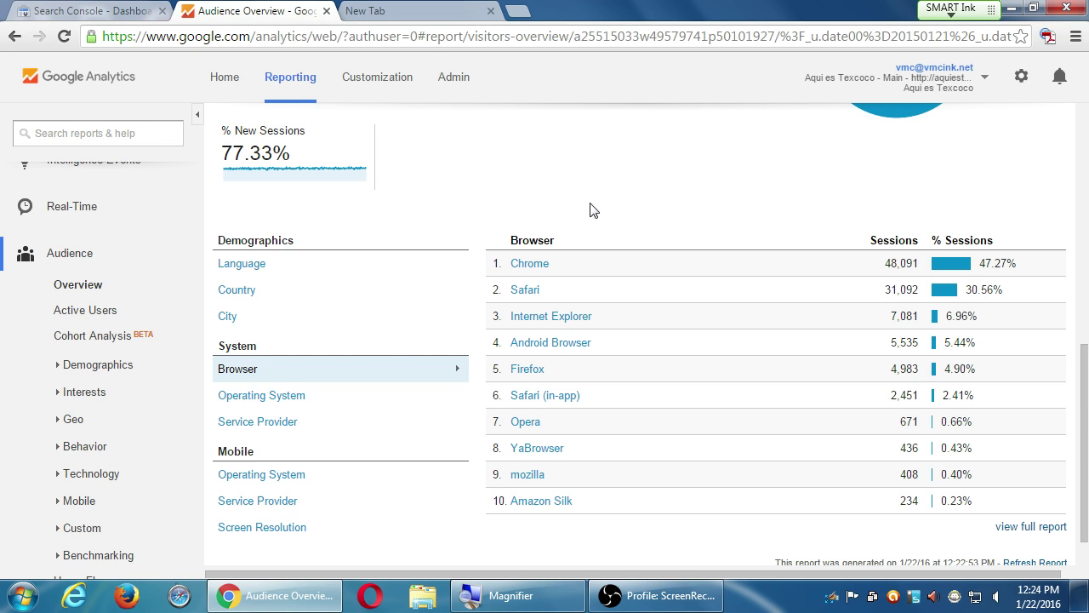
Show sessions by Operating System, then by Mobile Operating System (Android 35,191, iOS 31,257)
{"action": "left_click", "coordinate": [255, 407]}
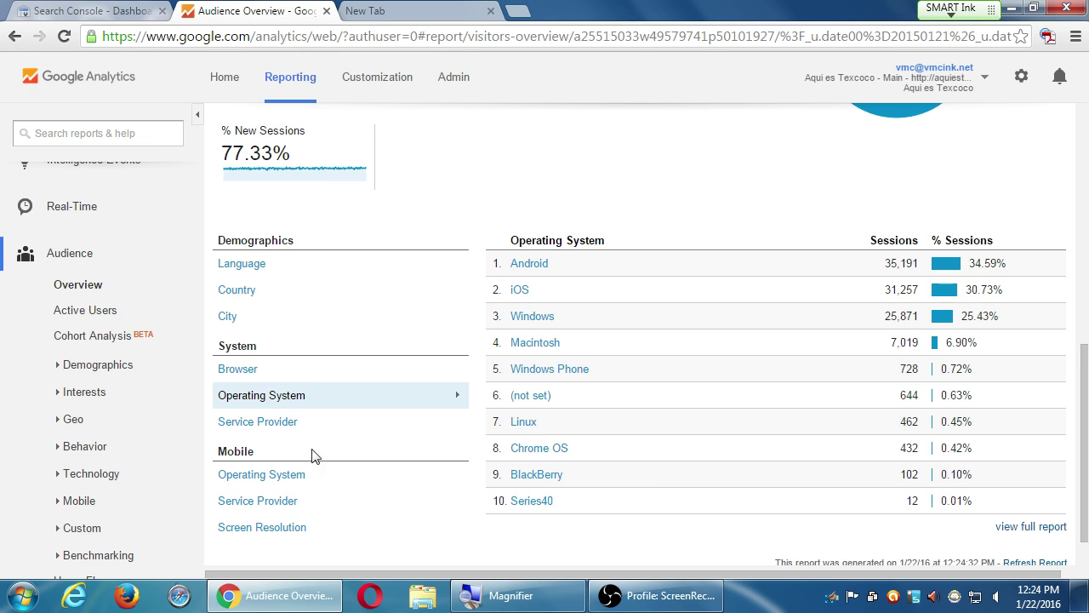
{"action": "left_click", "coordinate": [288, 475]}
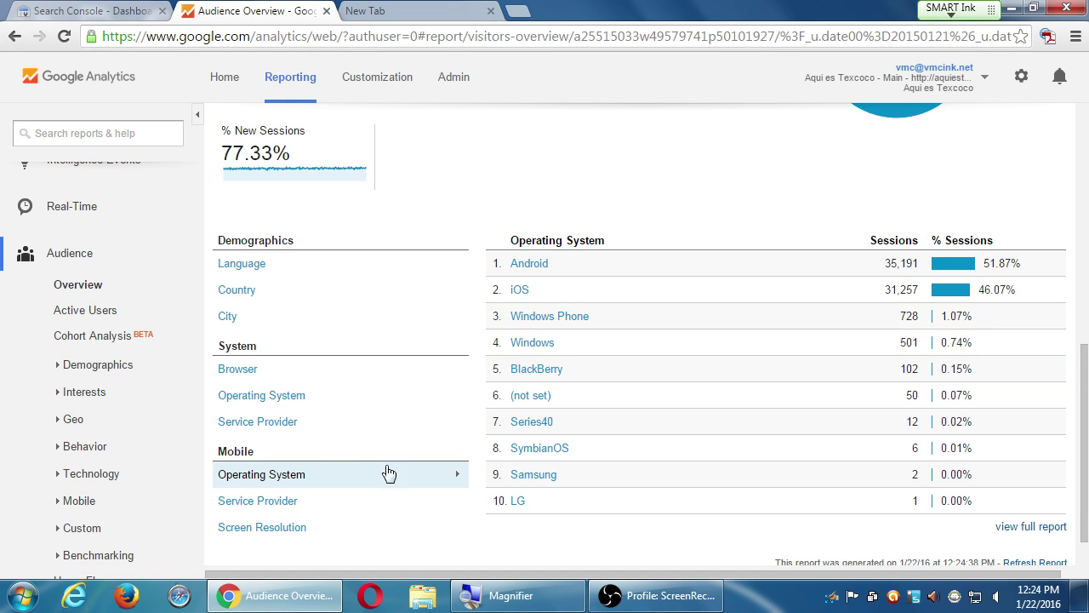
Break sessions down by Mobile Screen Resolution, led by 360x640 with 20,842 (30.72%)
{"action": "left_click", "coordinate": [292, 527]}
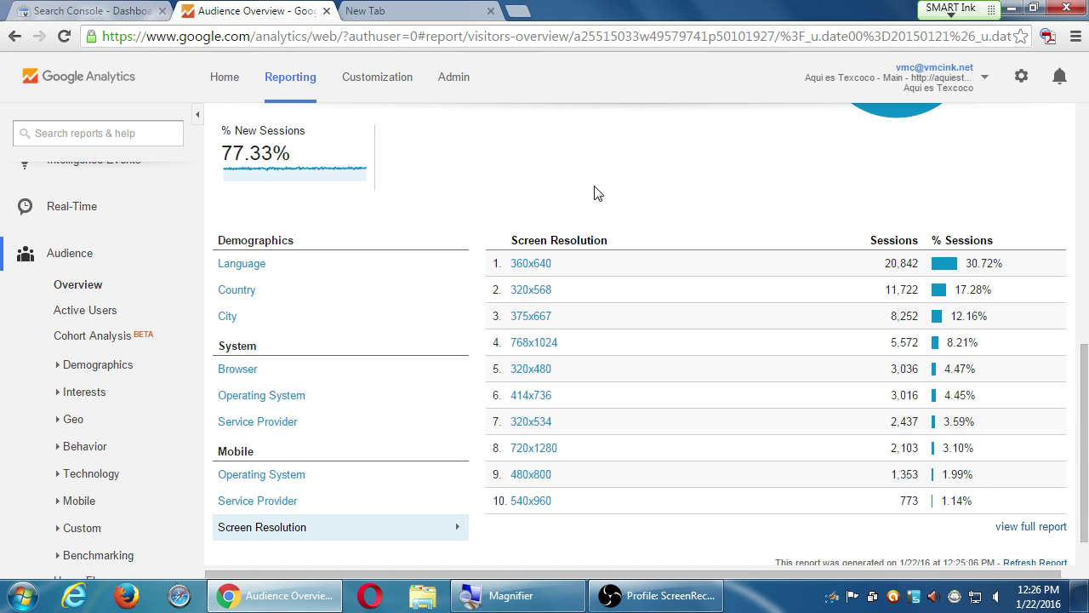
Expand Conversions in the left sidebar to list Goals, Ecommerce, Multi-Channel Funnels and Attribution
{"action": "scroll", "coordinate": [5, 438], "scroll_direction": "down", "scroll_amount": 1}
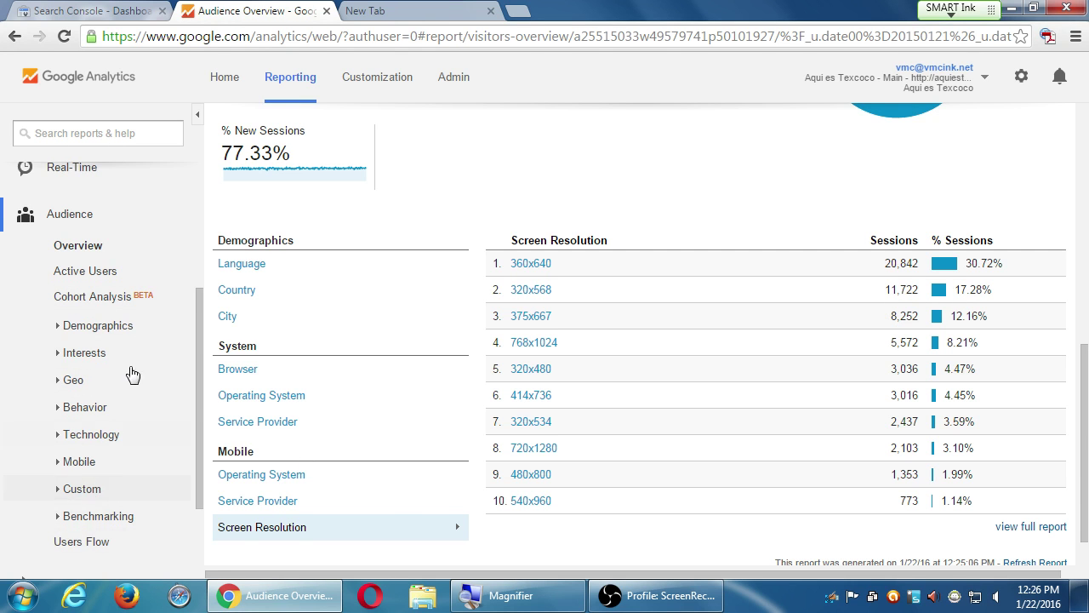
{"action": "scroll", "coordinate": [51, 223], "scroll_direction": "up", "scroll_amount": 3}
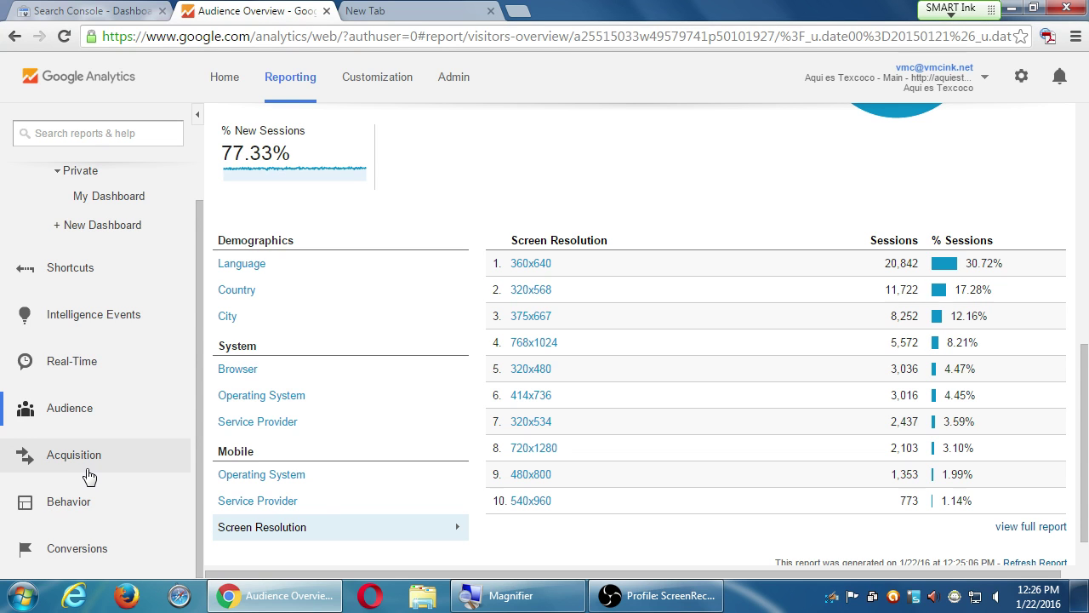
{"action": "left_click", "coordinate": [62, 551]}
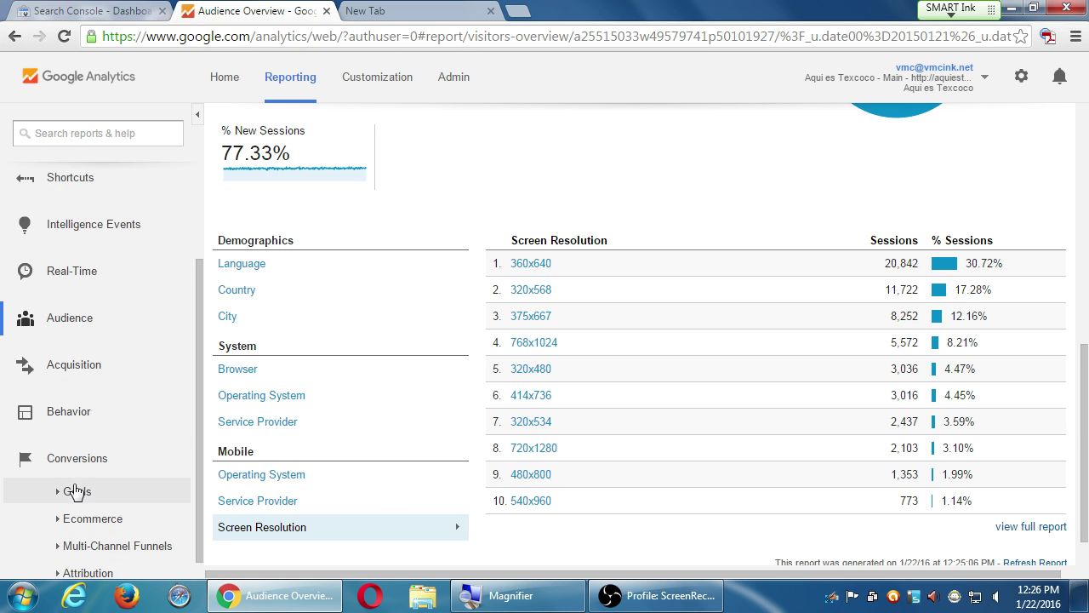
Open the Goals Overview (1,173 completions, 1.15% rate) and switch its table to Source / Medium
{"action": "left_click", "coordinate": [75, 471]}
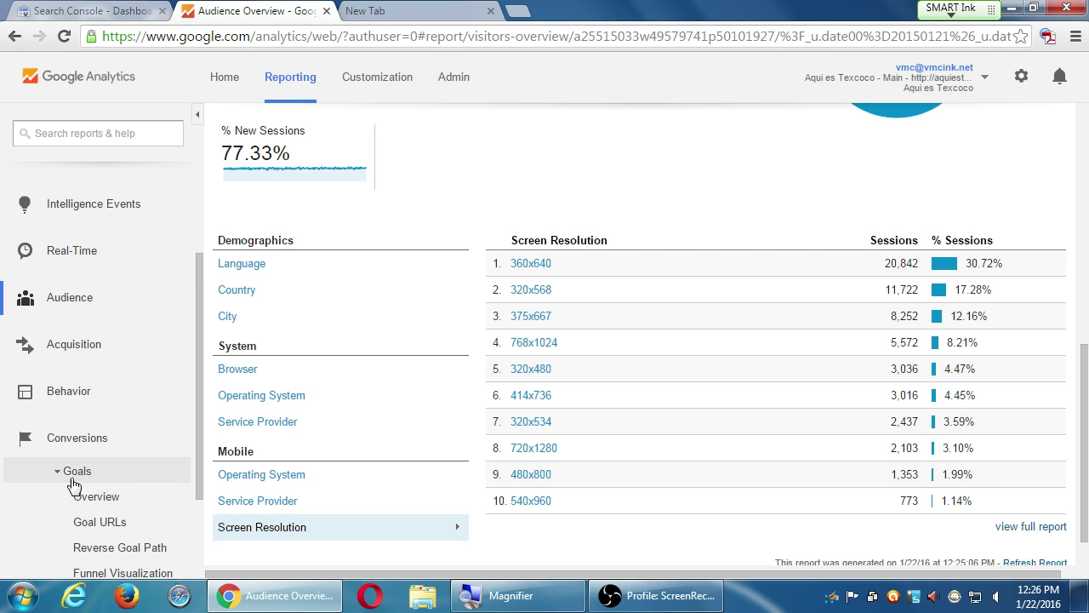
{"action": "left_click", "coordinate": [92, 497]}
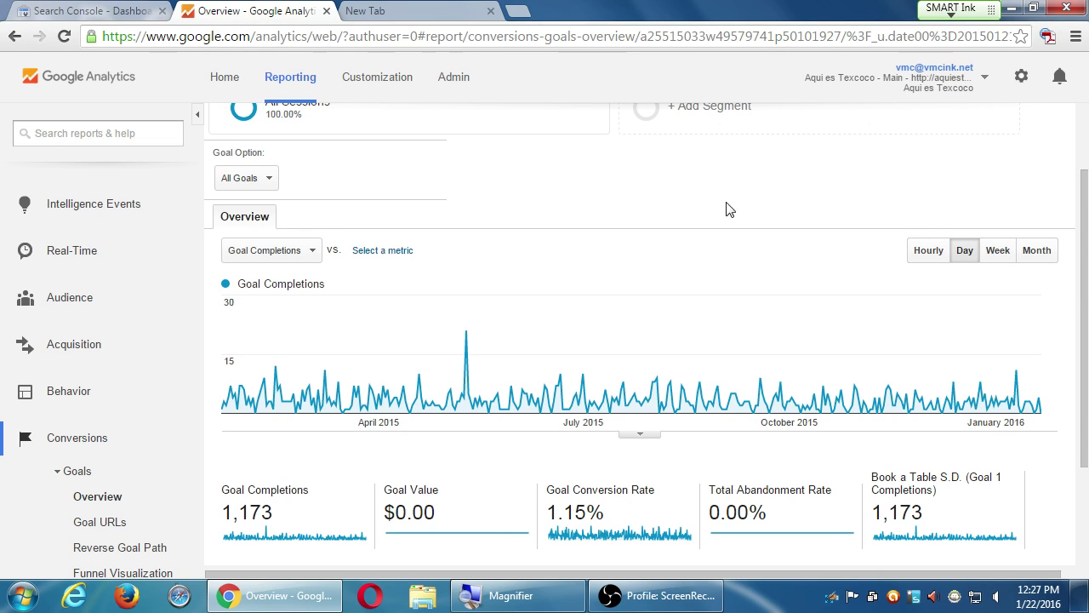
{"action": "scroll", "coordinate": [729, 212], "scroll_direction": "down", "scroll_amount": 2}
{"action": "scroll", "coordinate": [742, 222], "scroll_direction": "up", "scroll_amount": 1}
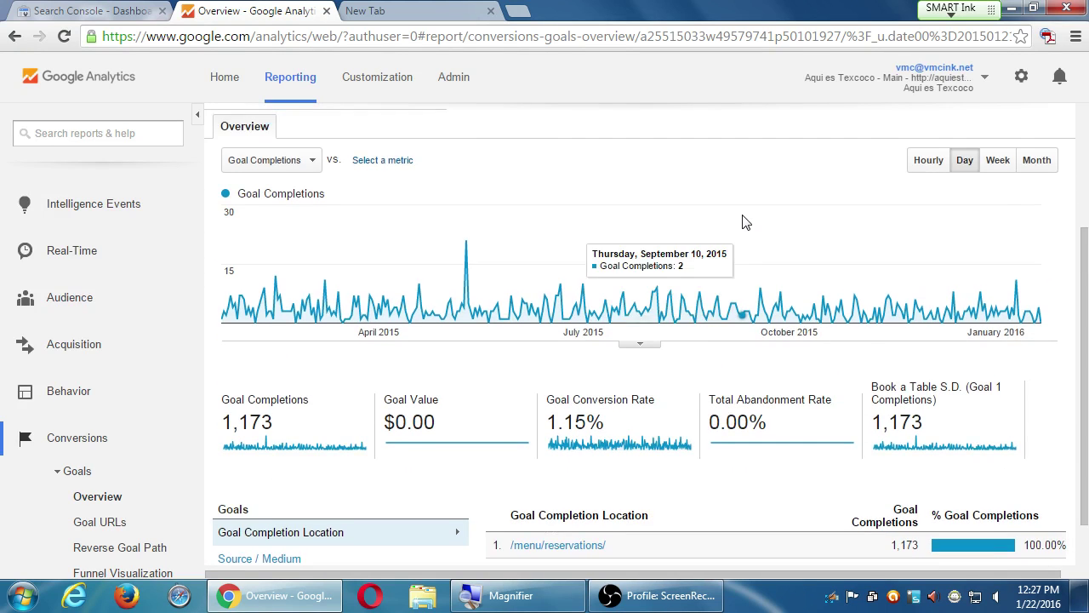
{"action": "scroll", "coordinate": [742, 222], "scroll_direction": "down", "scroll_amount": 1}
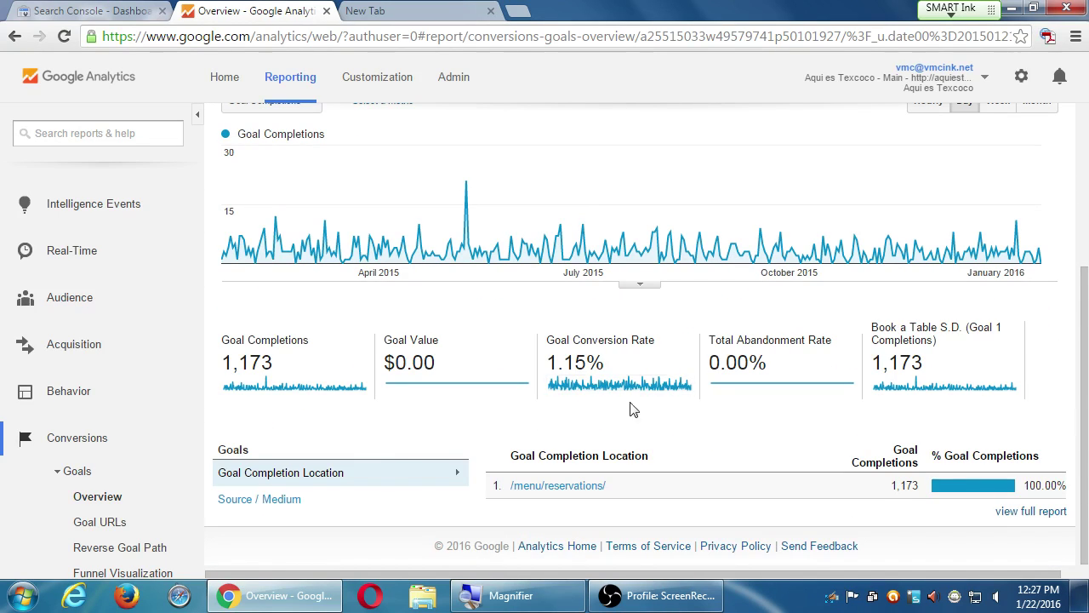
{"action": "left_click", "coordinate": [270, 502]}
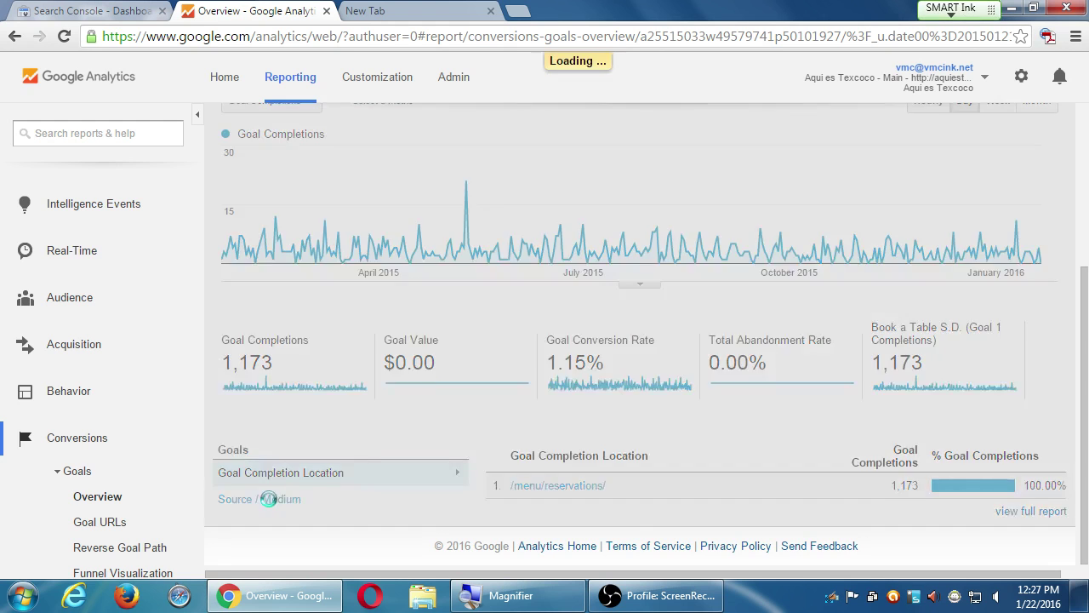
Scroll through all ten Source / Medium rows, led by google / organic with 641 completions
{"action": "scroll", "coordinate": [269, 506], "scroll_direction": "down", "scroll_amount": 2}
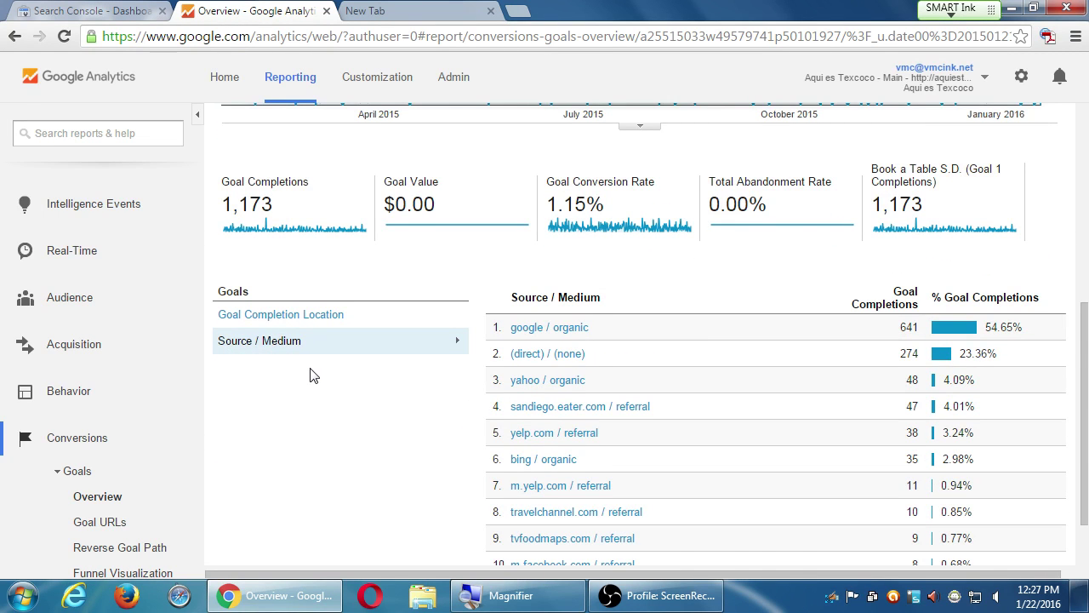
{"action": "scroll", "coordinate": [310, 375], "scroll_direction": "down", "scroll_amount": 1}
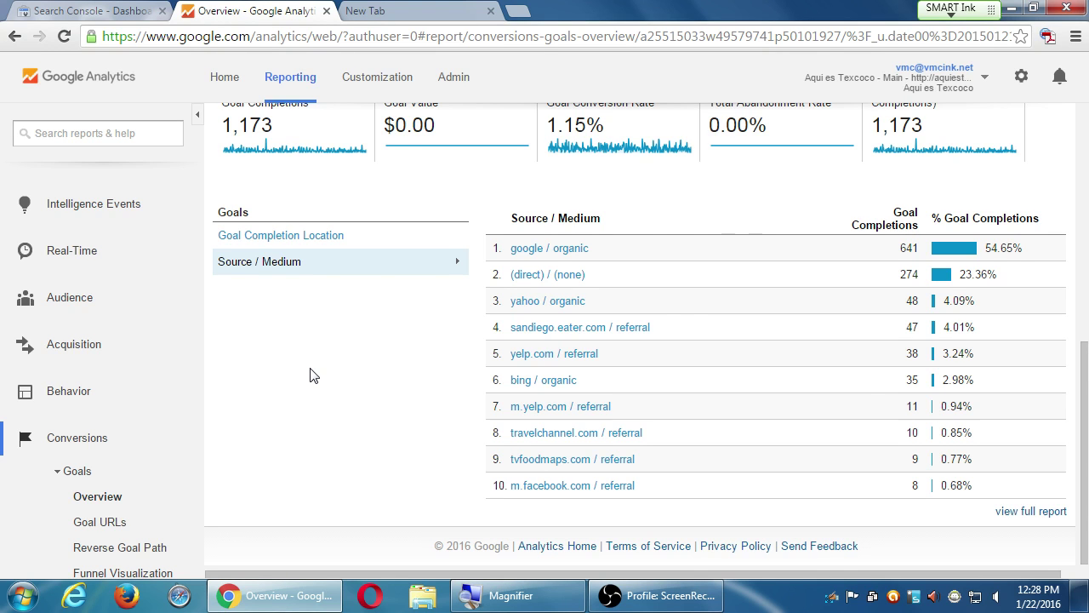
Open the Reverse Goal Path report for /menu/reservations/ and scroll through its paths
{"action": "left_click", "coordinate": [120, 550]}
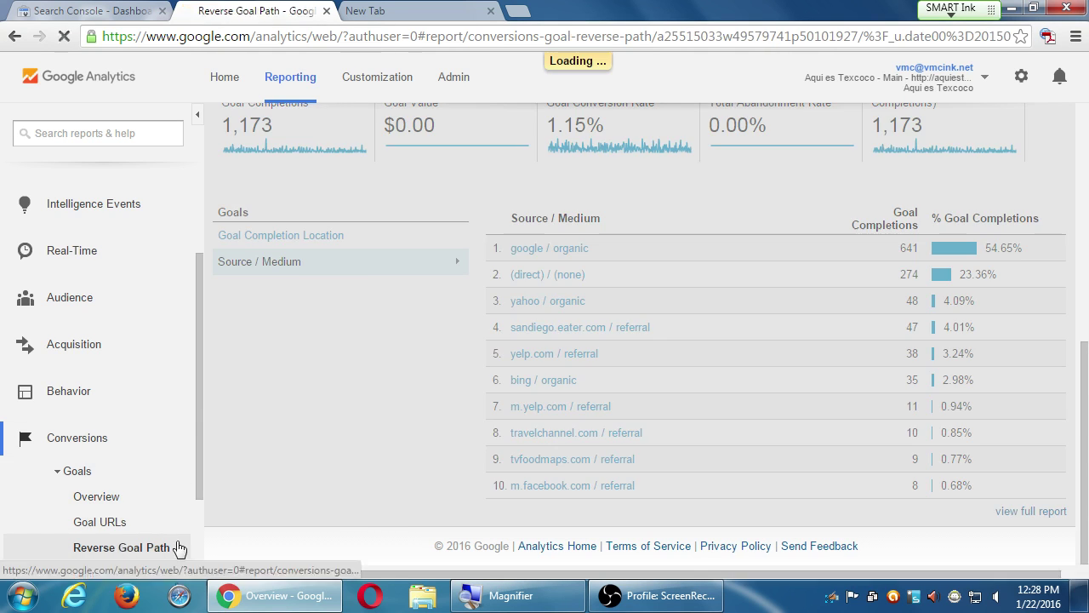
{"action": "scroll", "coordinate": [388, 507], "scroll_direction": "down", "scroll_amount": 2}
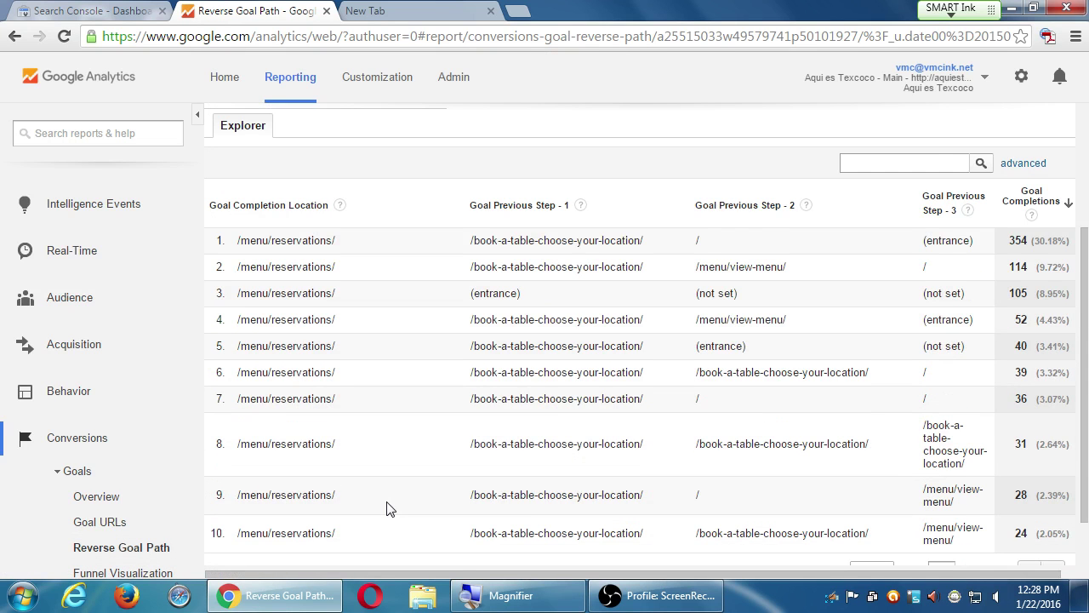
{"action": "scroll", "coordinate": [387, 508], "scroll_direction": "down", "scroll_amount": 1}
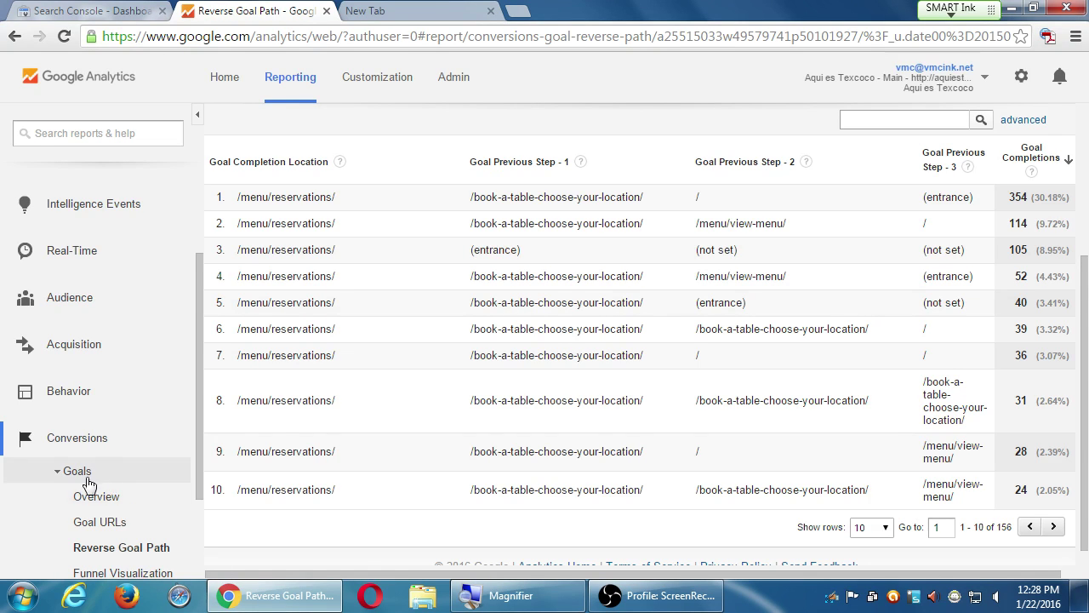
Collapse Goals and open the Acquisition Overview, where Organic Search leads at 60.6%
{"action": "left_click", "coordinate": [58, 479]}
{"action": "scroll", "coordinate": [51, 451], "scroll_direction": "up", "scroll_amount": 1}
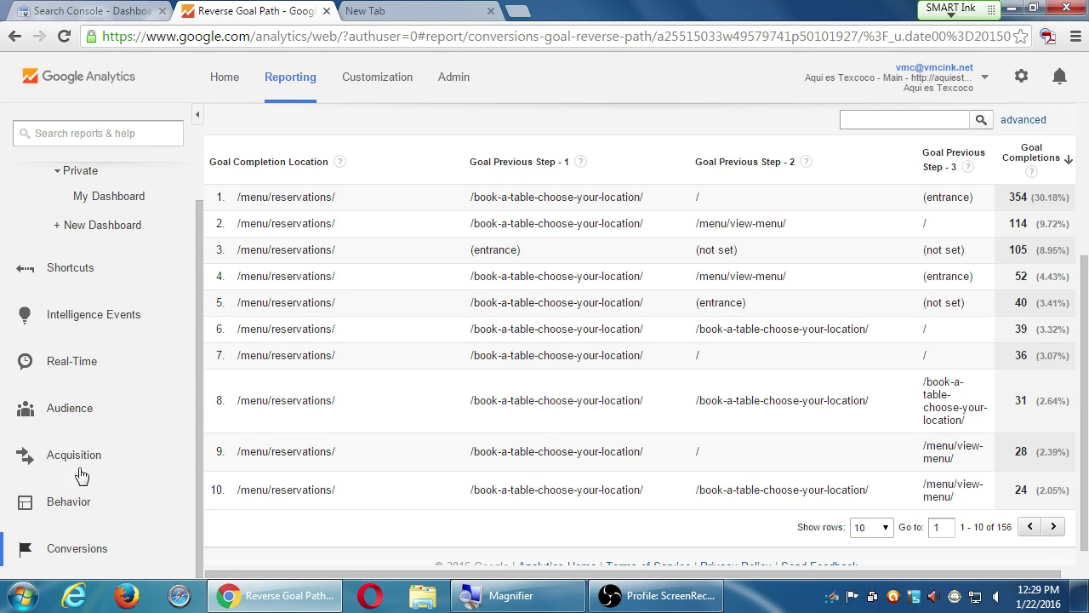
{"action": "left_click", "coordinate": [80, 465]}
{"action": "scroll", "coordinate": [129, 485], "scroll_direction": "down", "scroll_amount": 1}
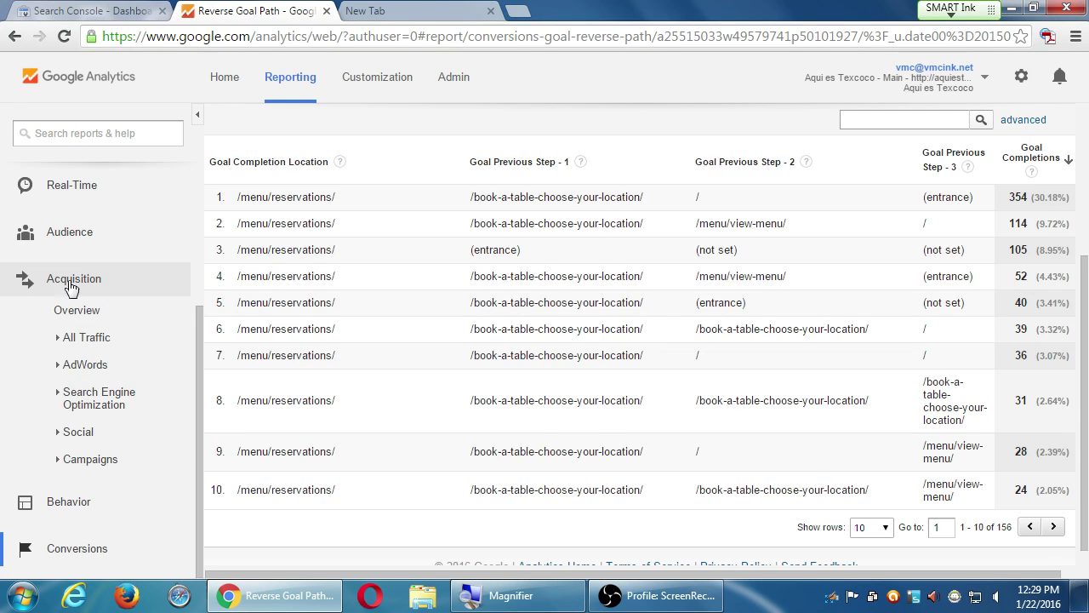
{"action": "left_click", "coordinate": [75, 314]}
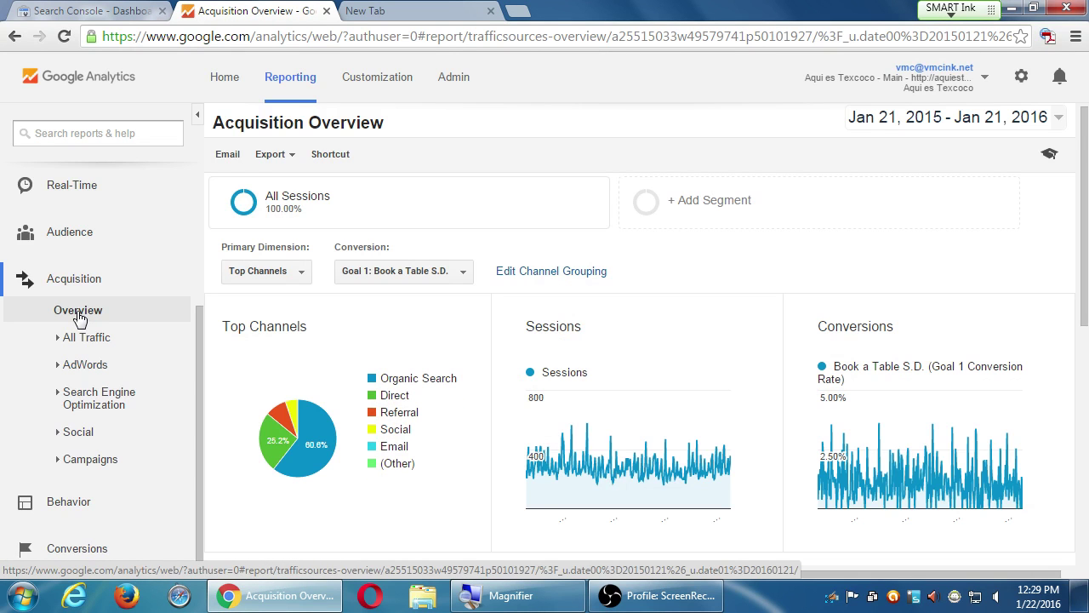
Read the Top Channels pie slices: Referral 9,100 sessions (8.9%) and Social 5,279 sessions (5.2%)
{"action": "scroll", "coordinate": [289, 336], "scroll_direction": "down", "scroll_amount": 1}
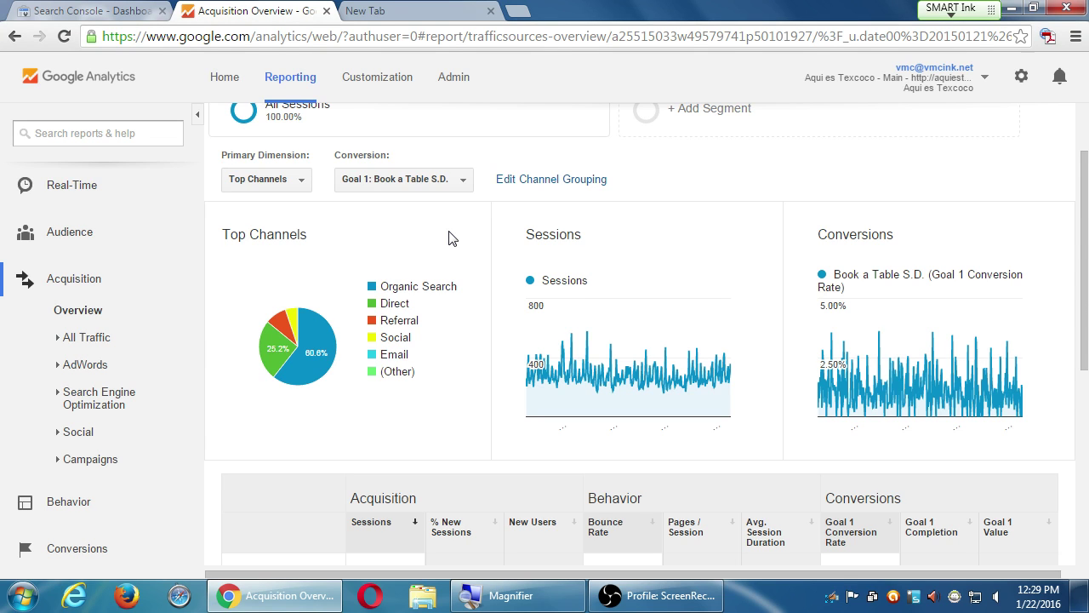
{"action": "mouse_move", "coordinate": [275, 347]}
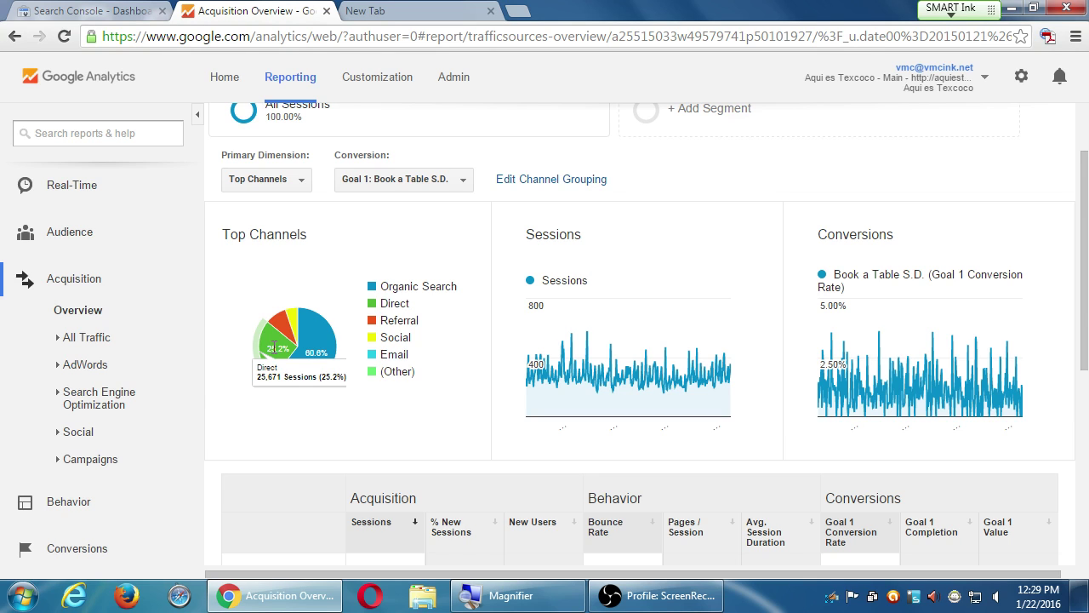
{"action": "mouse_move", "coordinate": [277, 327]}
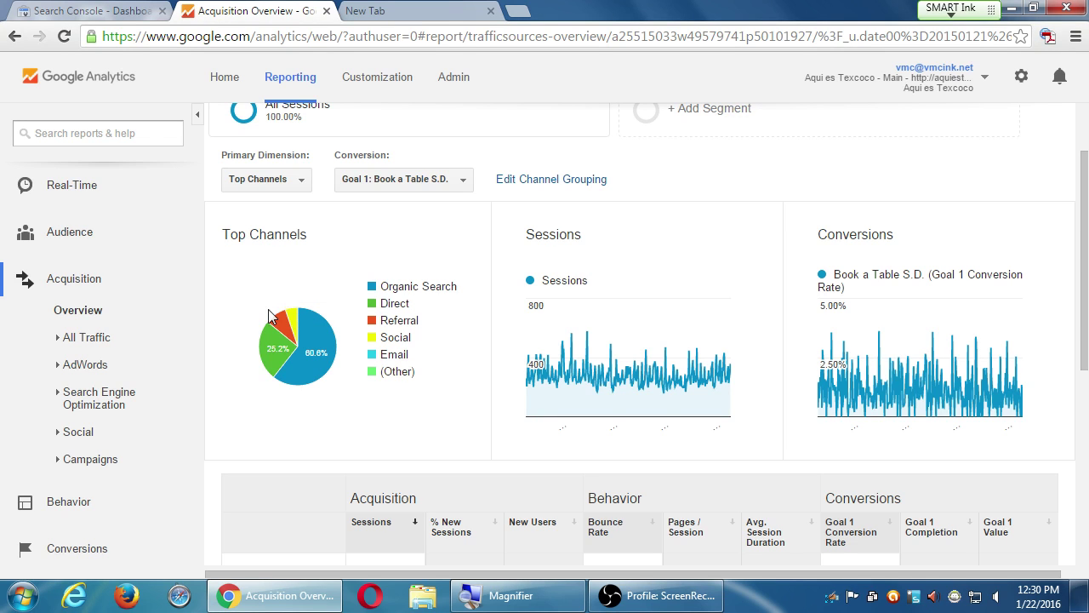
Drill into the Social channel from the Acquisition Overview channels table
{"action": "scroll", "coordinate": [273, 382], "scroll_direction": "down", "scroll_amount": 1}
{"action": "scroll", "coordinate": [323, 289], "scroll_direction": "down", "scroll_amount": 3}
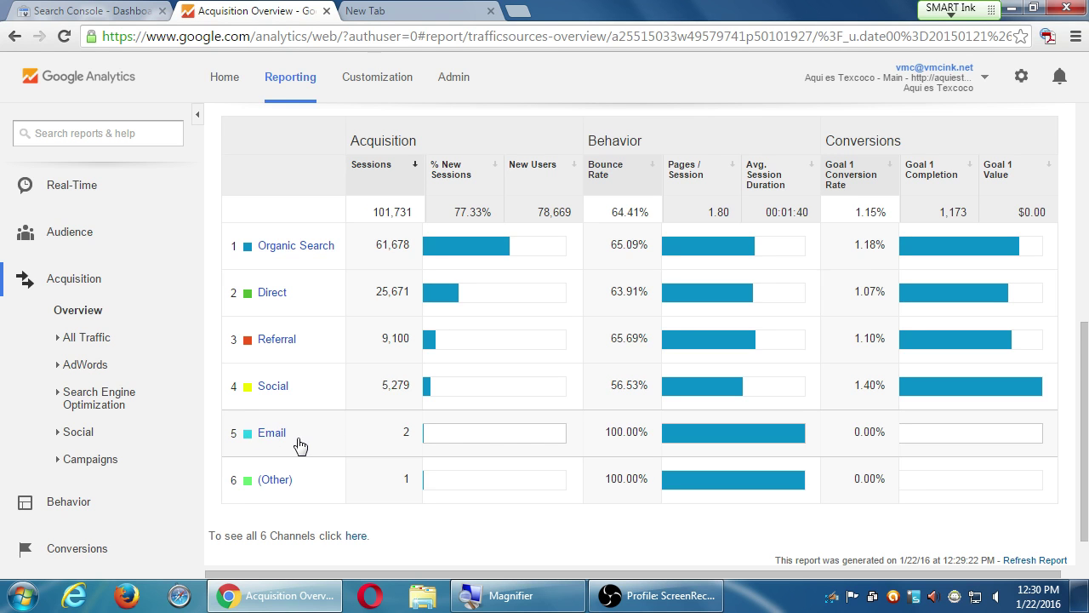
{"action": "scroll", "coordinate": [304, 449], "scroll_direction": "up", "scroll_amount": 2}
{"action": "scroll", "coordinate": [302, 477], "scroll_direction": "down", "scroll_amount": 2}
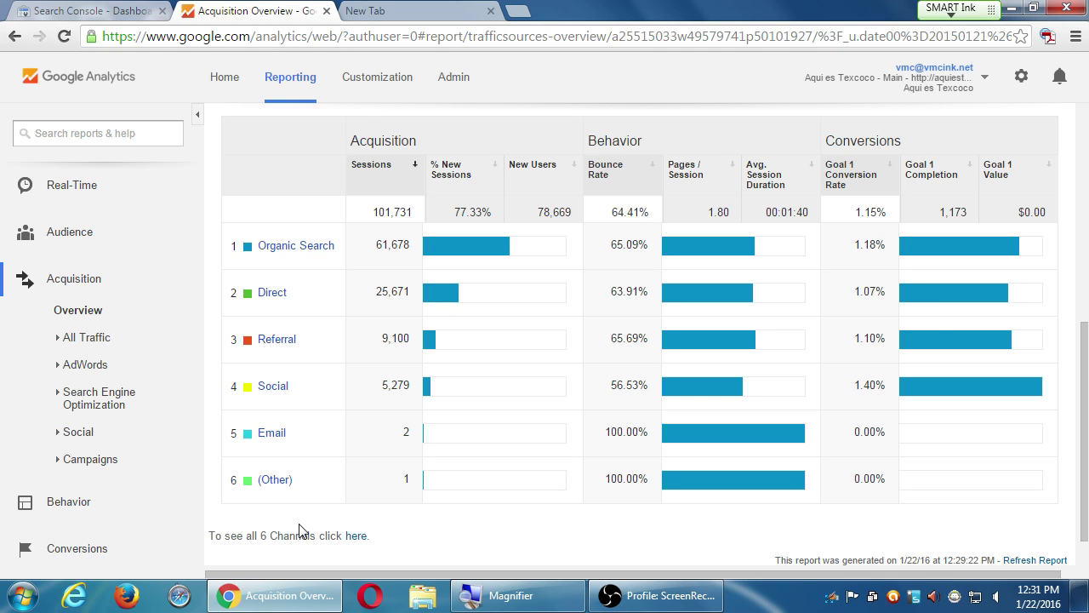
{"action": "left_click", "coordinate": [280, 388]}
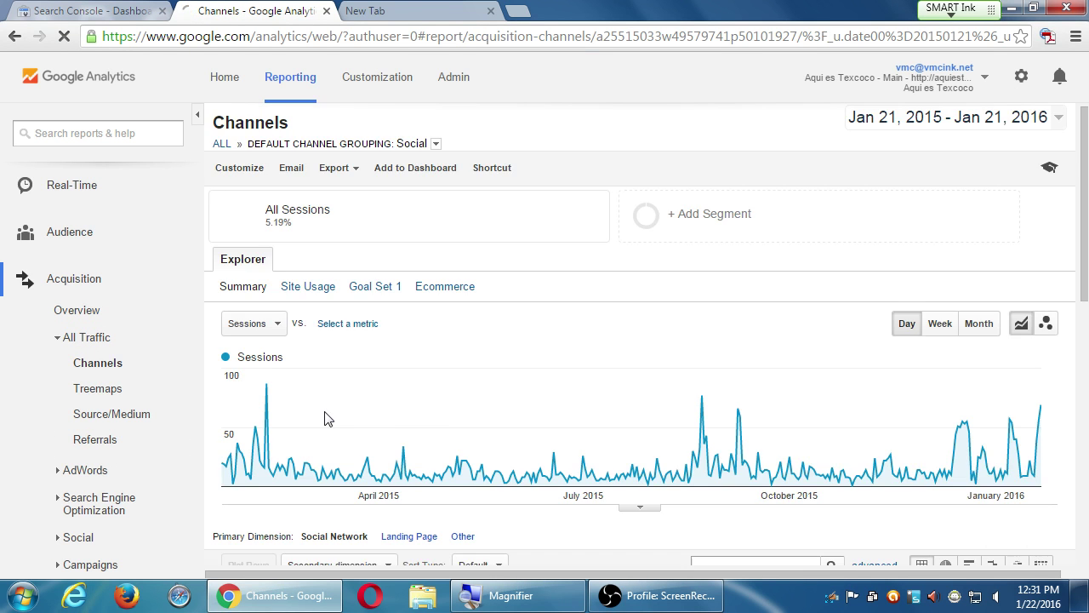
Sort the social networks table by pages per session
{"action": "scroll", "coordinate": [326, 418], "scroll_direction": "down", "scroll_amount": 7}
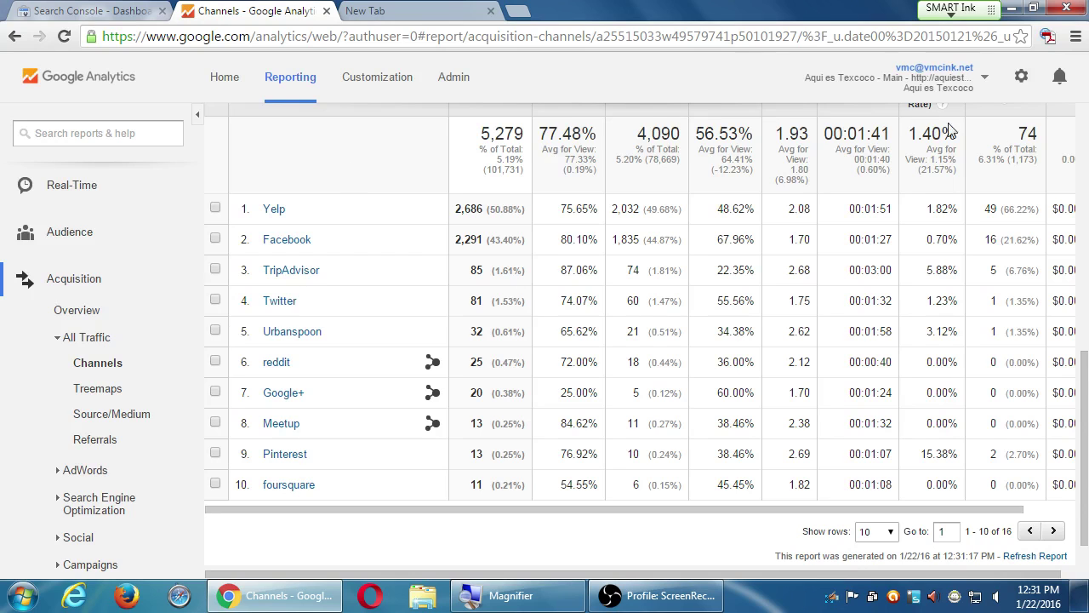
{"action": "scroll", "coordinate": [924, 170], "scroll_direction": "up", "scroll_amount": 1}
{"action": "scroll", "coordinate": [923, 170], "scroll_direction": "up", "scroll_amount": 1}
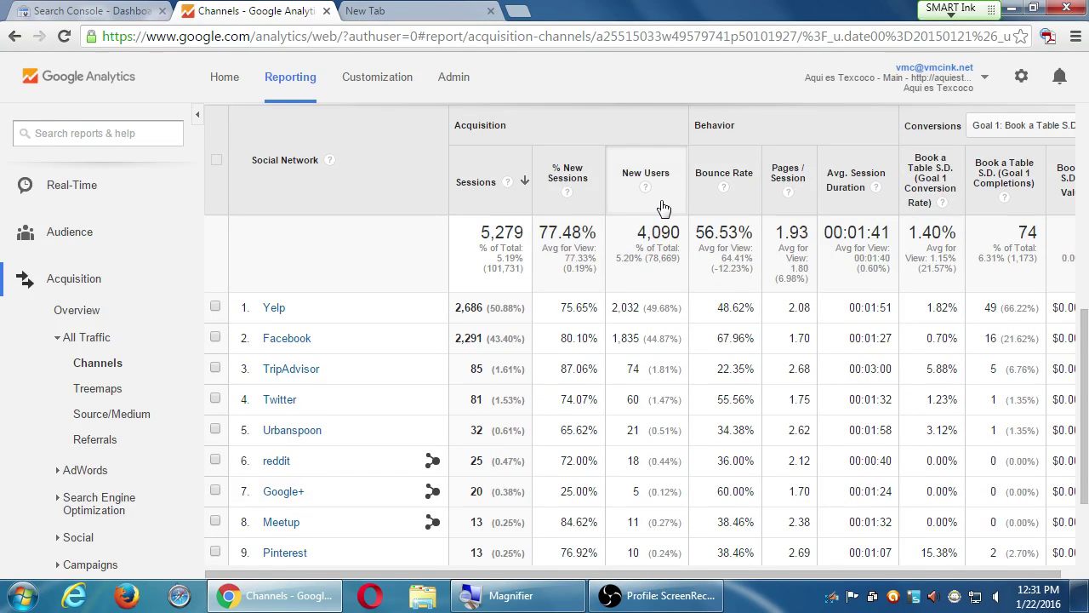
{"action": "mouse_move", "coordinate": [647, 187]}
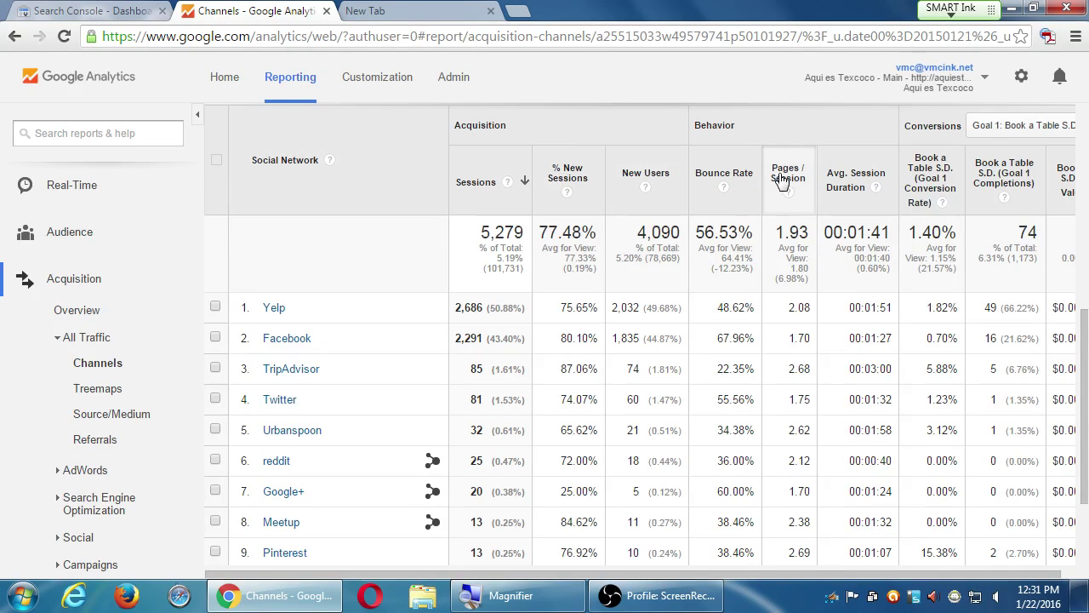
{"action": "left_click", "coordinate": [800, 203]}
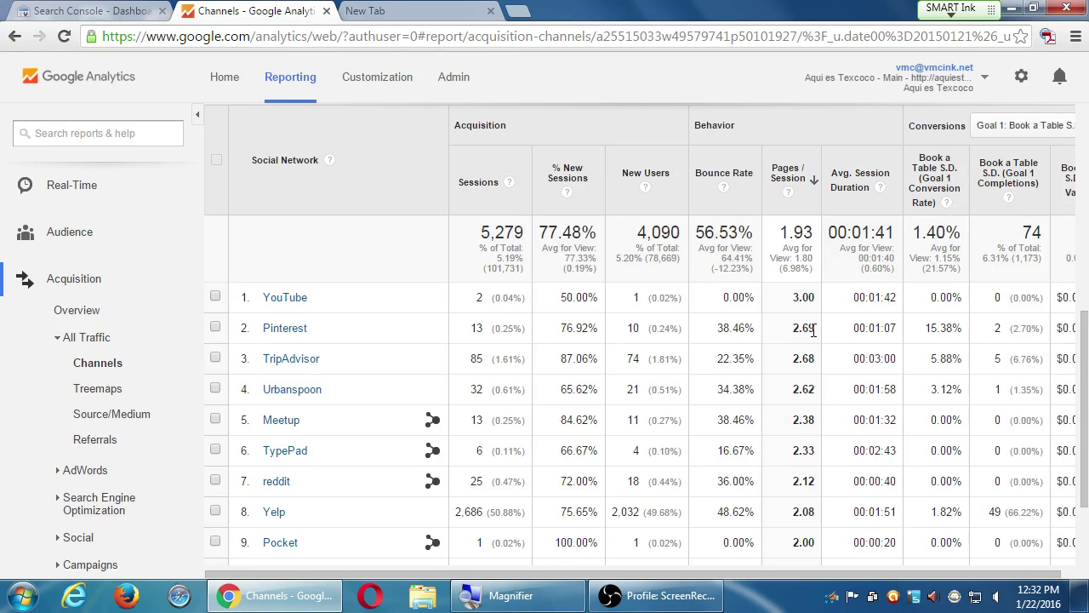
Sort the social networks by network name Z to A, then collapse and re-expand All Traffic
{"action": "scroll", "coordinate": [810, 336], "scroll_direction": "down", "scroll_amount": 3}
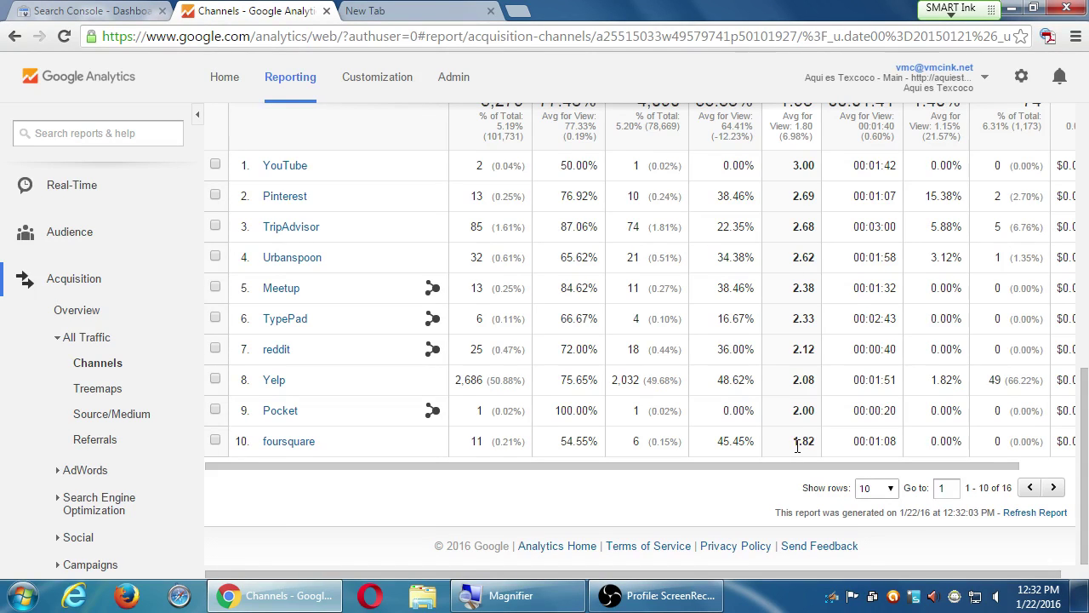
{"action": "scroll", "coordinate": [798, 447], "scroll_direction": "up", "scroll_amount": 1}
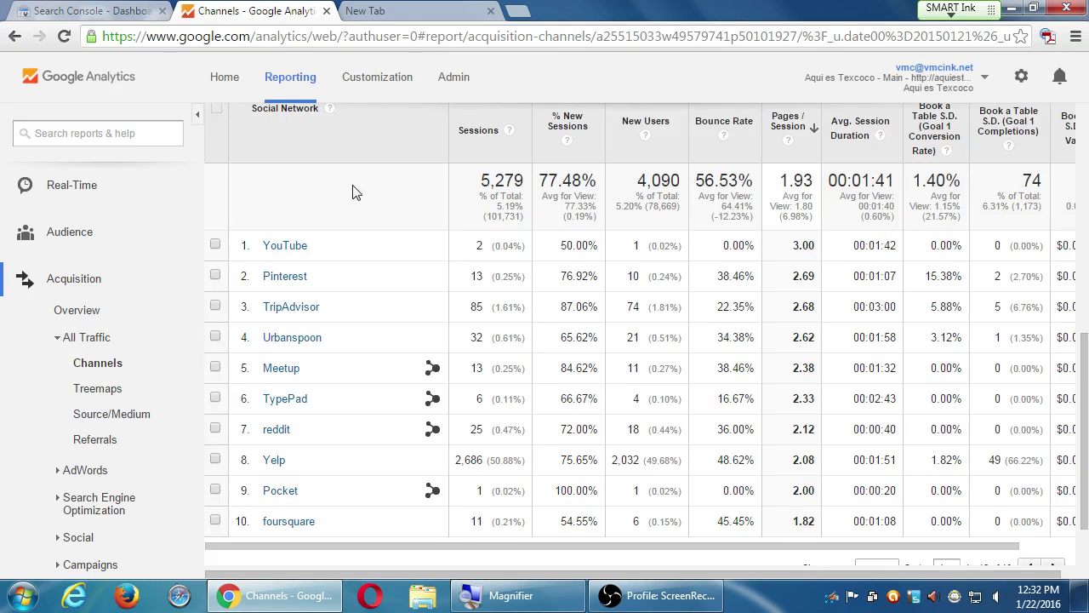
{"action": "left_click", "coordinate": [375, 145]}
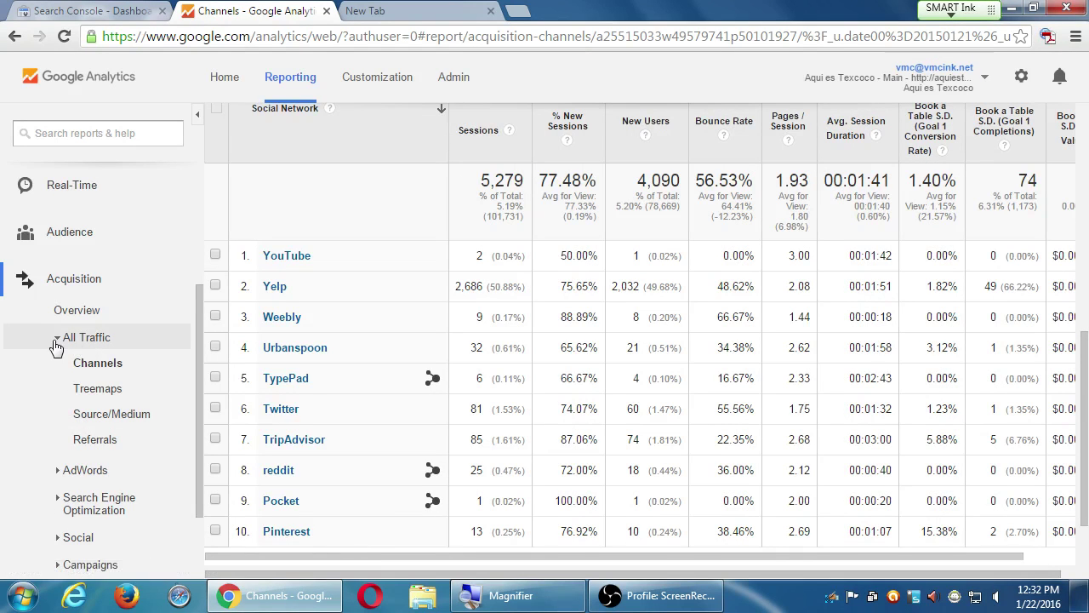
{"action": "left_click", "coordinate": [56, 338]}
{"action": "left_click", "coordinate": [58, 340]}
Open Referrals and drill into latimes.com, the tenth source with 343 sessions
{"action": "left_click", "coordinate": [104, 442]}
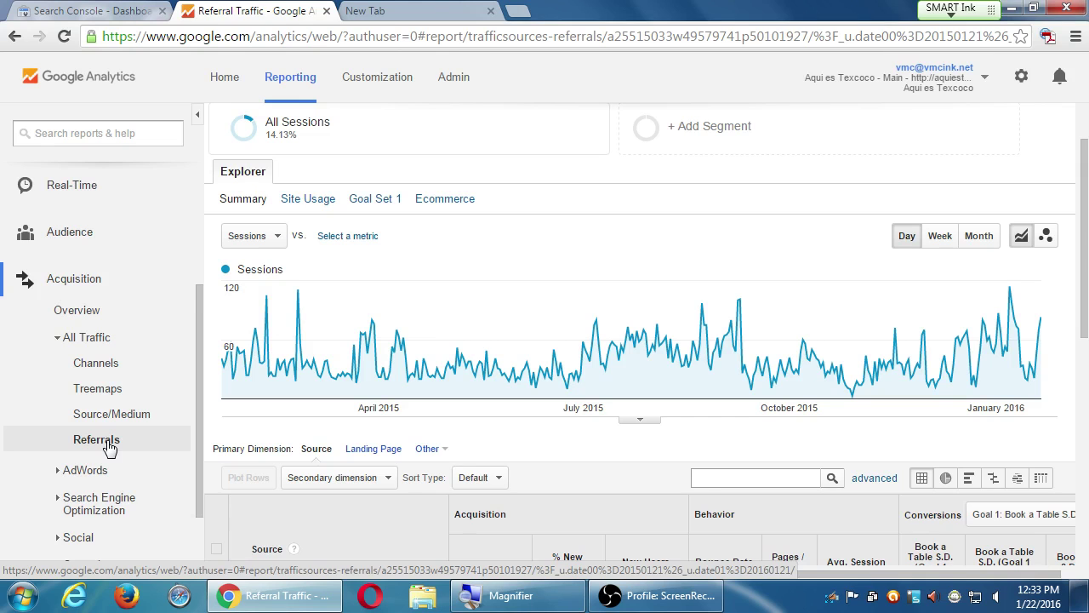
{"action": "scroll", "coordinate": [462, 477], "scroll_direction": "down", "scroll_amount": 5}
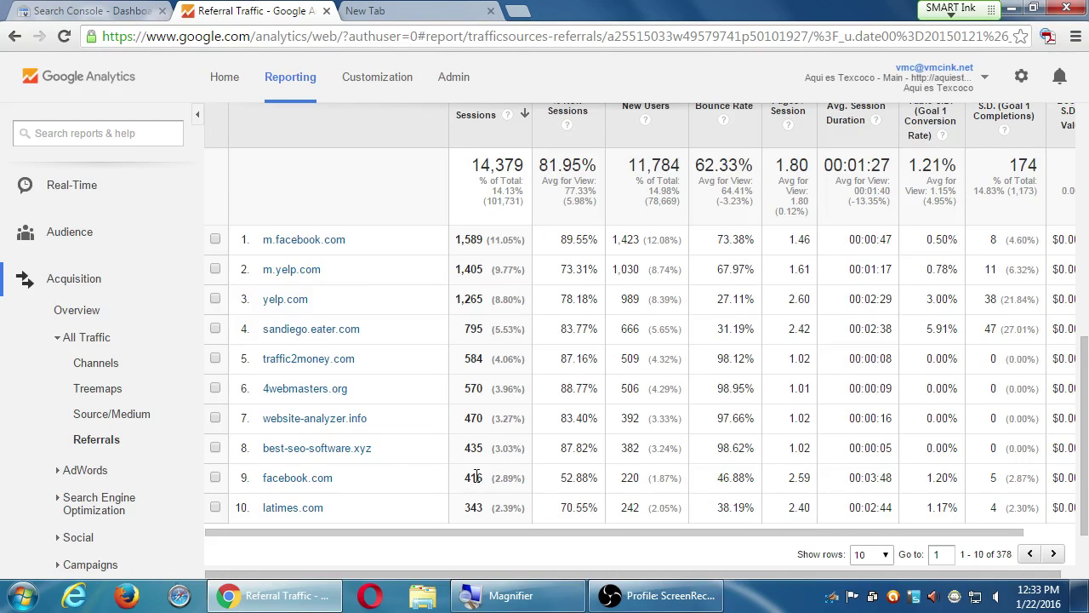
{"action": "left_click", "coordinate": [303, 510]}
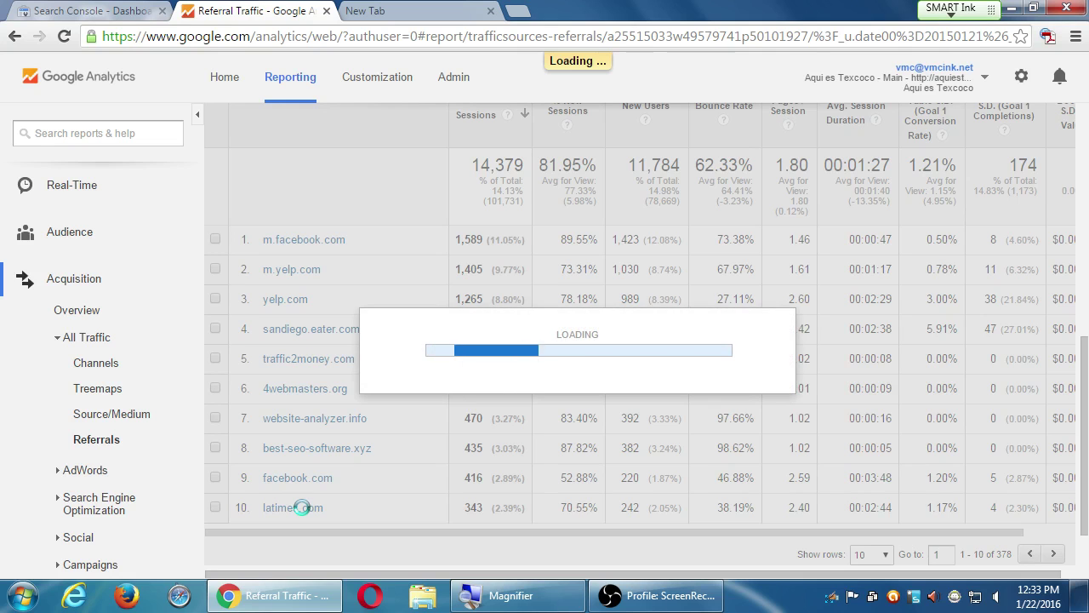
Review the latimes.com Referral Path table of three story pages, then return to the top
{"action": "scroll", "coordinate": [302, 515], "scroll_direction": "down", "scroll_amount": 2}
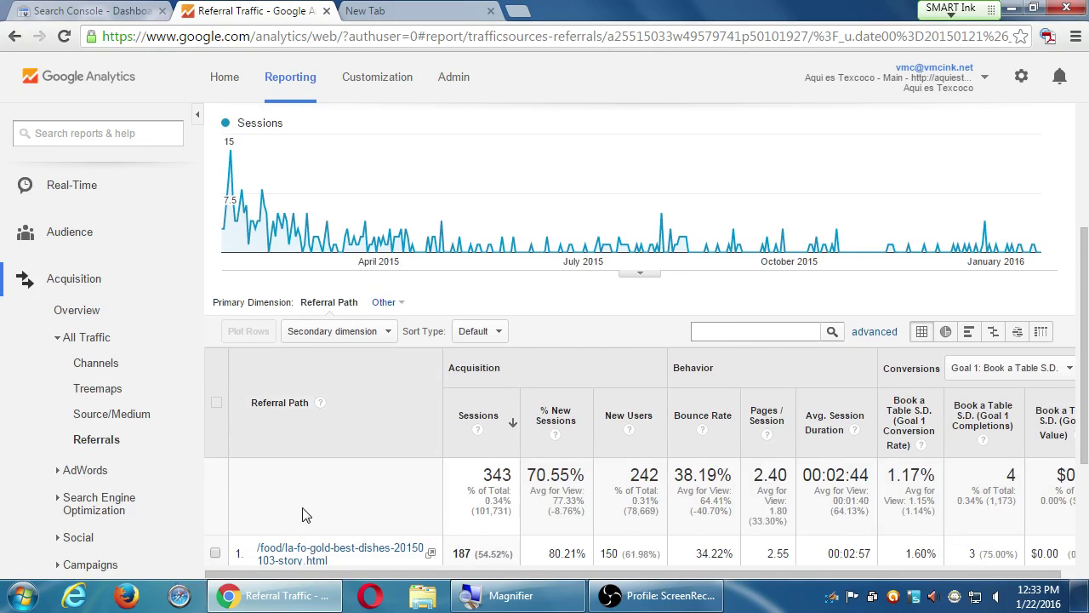
{"action": "scroll", "coordinate": [307, 514], "scroll_direction": "down", "scroll_amount": 2}
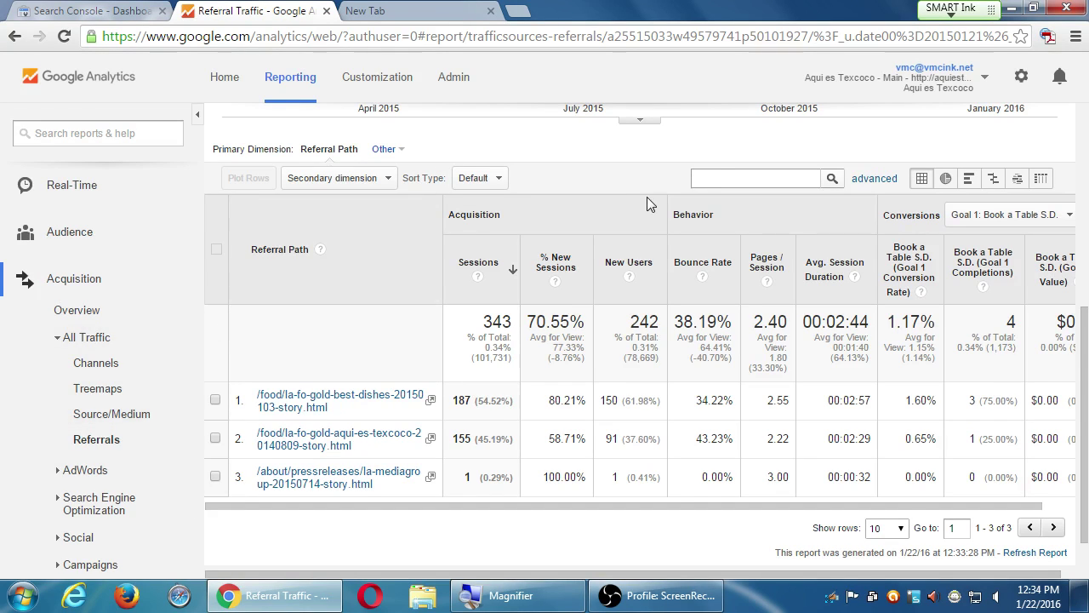
{"action": "scroll", "coordinate": [672, 208], "scroll_direction": "up", "scroll_amount": 5}
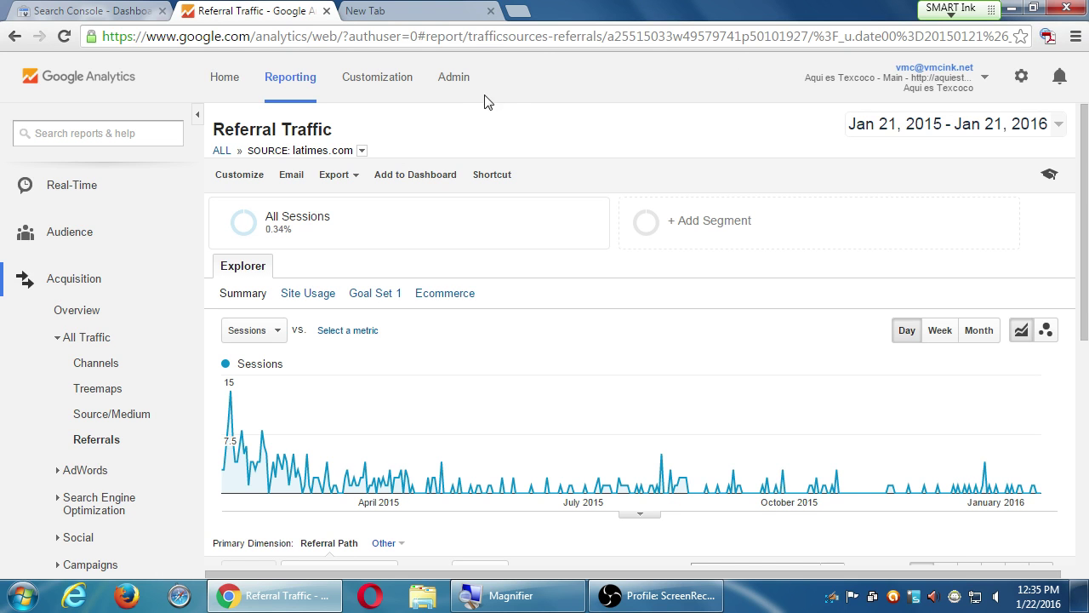
{"action": "scroll", "coordinate": [584, 212], "scroll_direction": "down", "scroll_amount": 4}
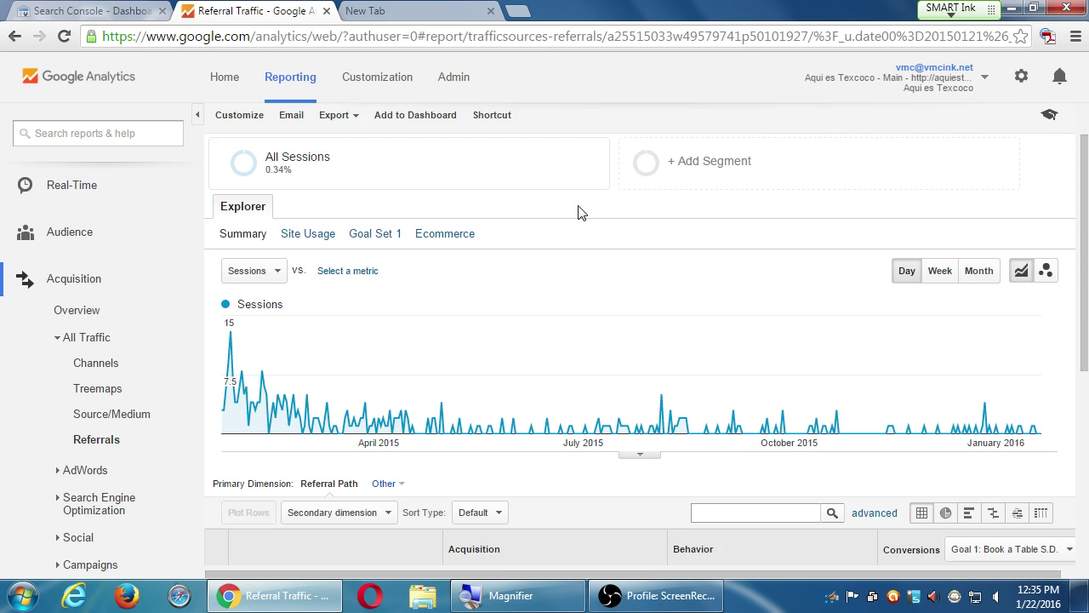
{"action": "scroll", "coordinate": [584, 211], "scroll_direction": "down", "scroll_amount": 2}
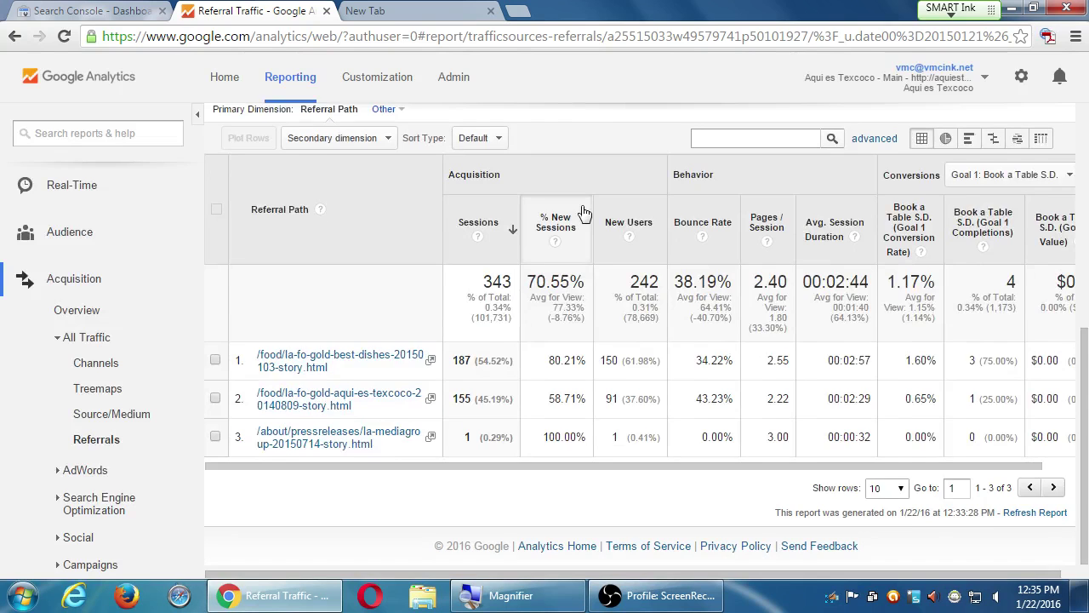
{"action": "scroll", "coordinate": [584, 211], "scroll_direction": "up", "scroll_amount": 1}
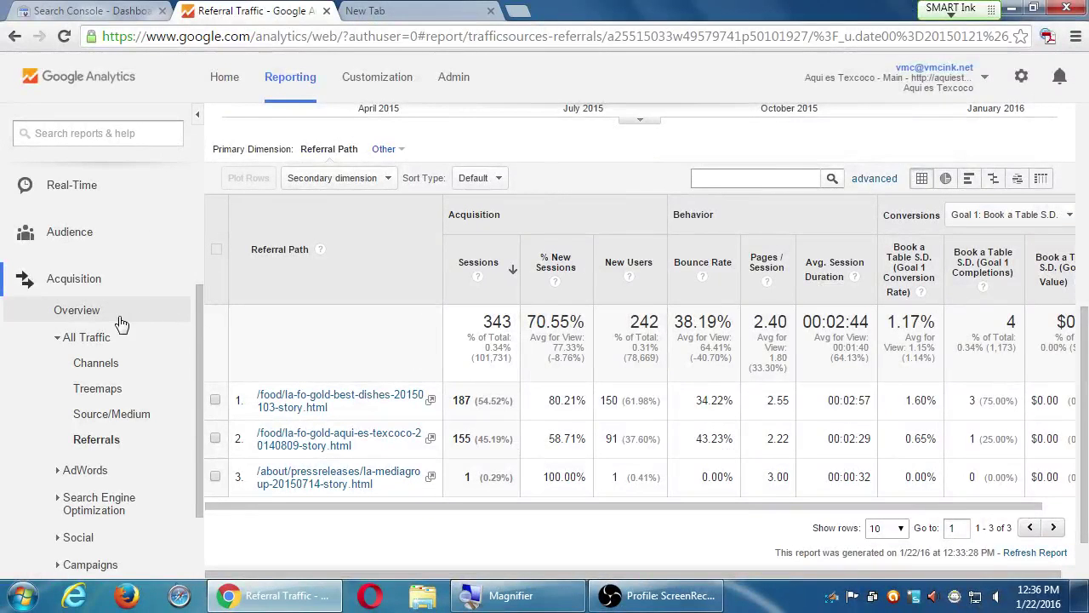
Return to the Acquisition Overview report with the All Traffic group collapsed
{"action": "left_click", "coordinate": [103, 320]}
{"action": "left_click", "coordinate": [56, 337]}
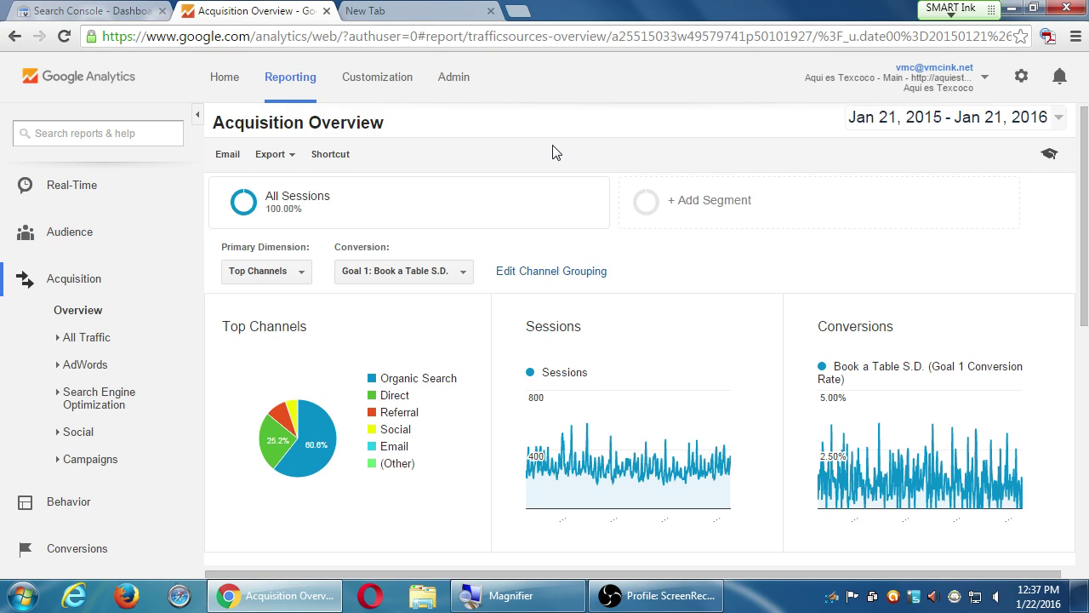
{"action": "scroll", "coordinate": [593, 197], "scroll_direction": "up", "scroll_amount": 1}
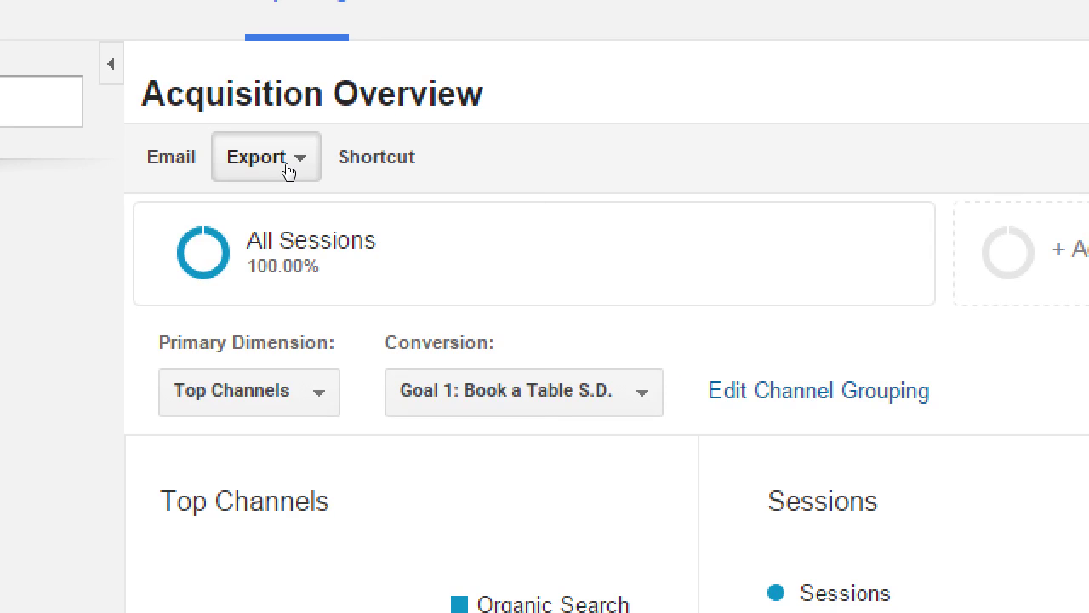
Show the report's export formats, then dismiss the list without exporting
{"action": "left_click", "coordinate": [286, 169]}
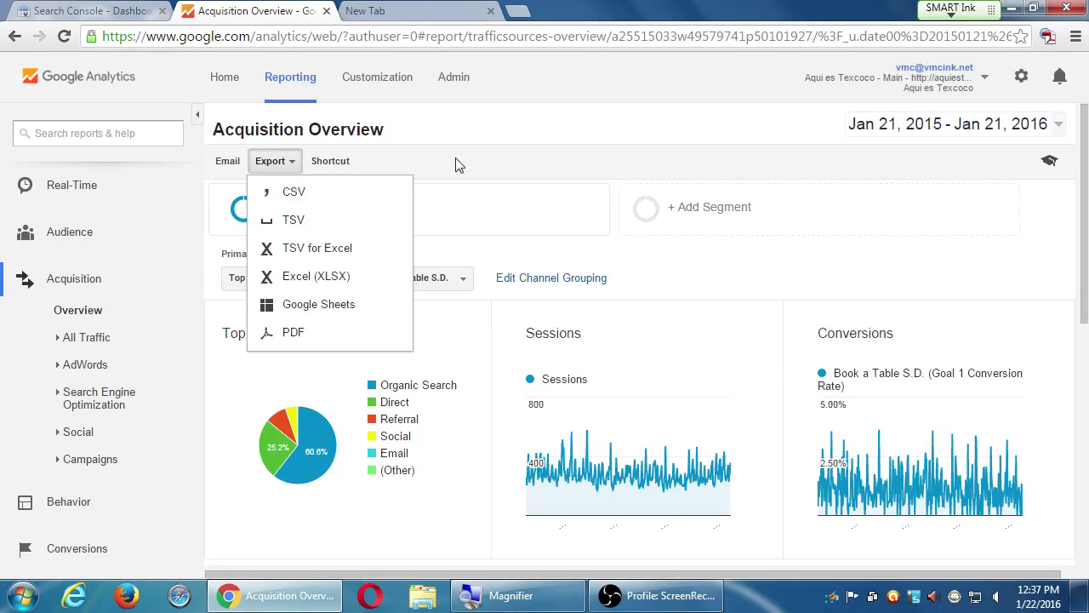
{"action": "left_click", "coordinate": [728, 267]}
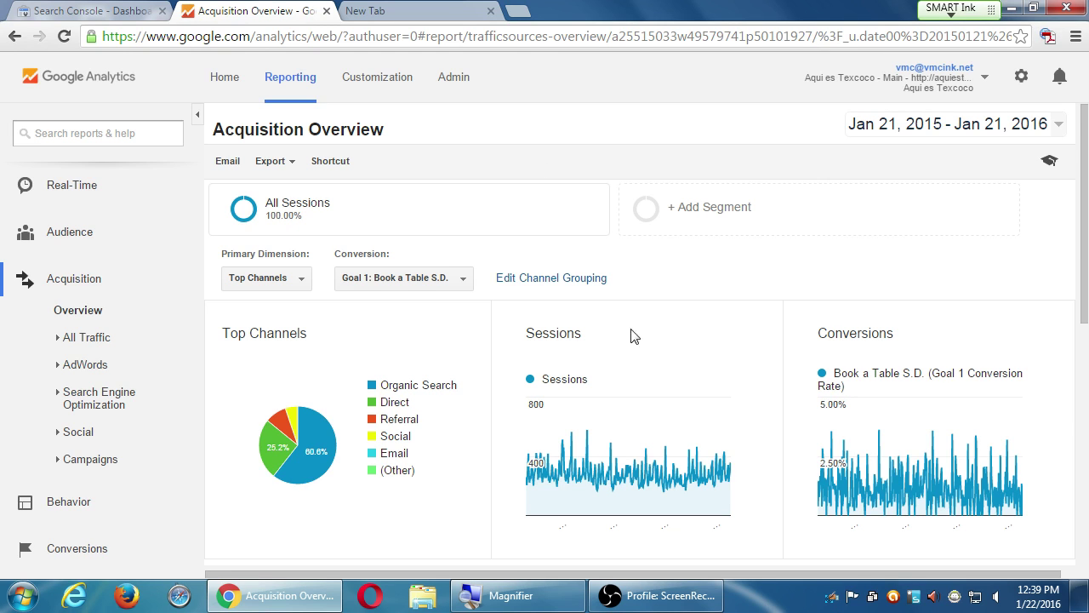
Bring the OBS ScreenRec window to the front from the taskbar
{"action": "scroll", "coordinate": [624, 542], "scroll_direction": "down", "scroll_amount": 1}
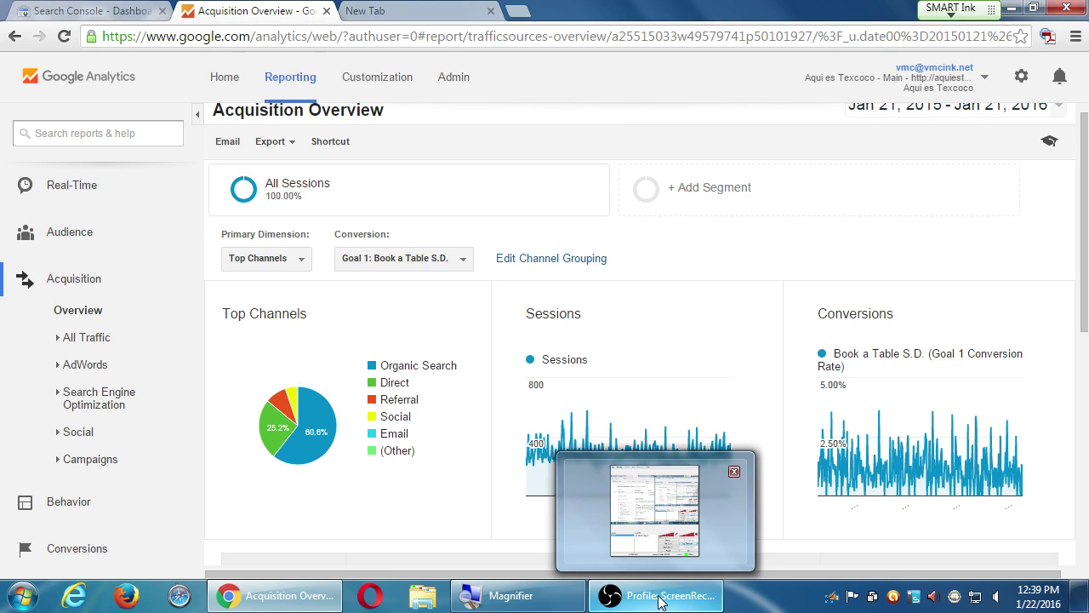
{"action": "left_click", "coordinate": [658, 600]}
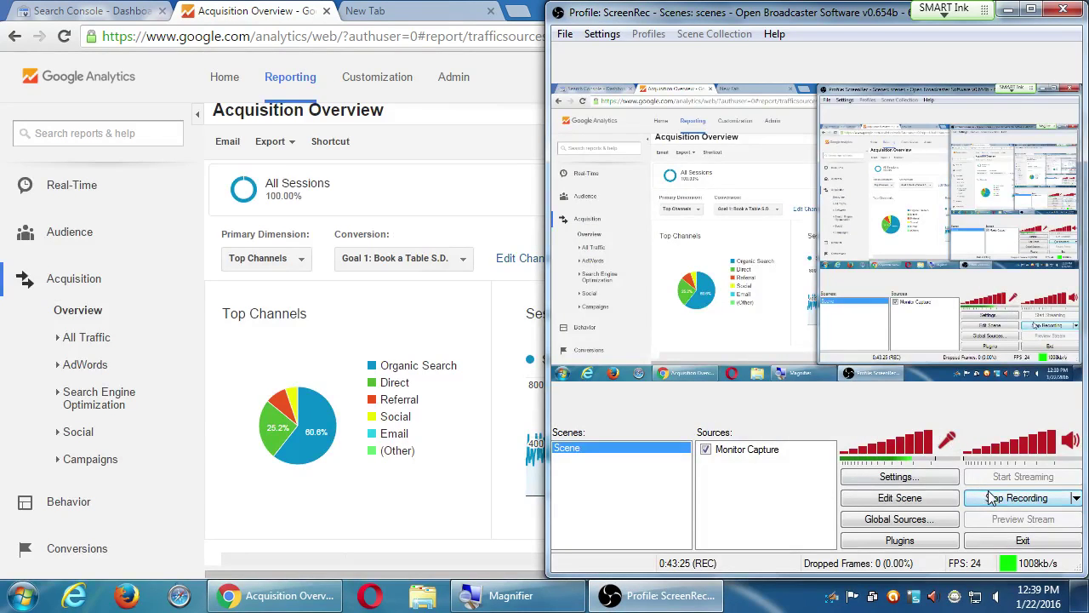